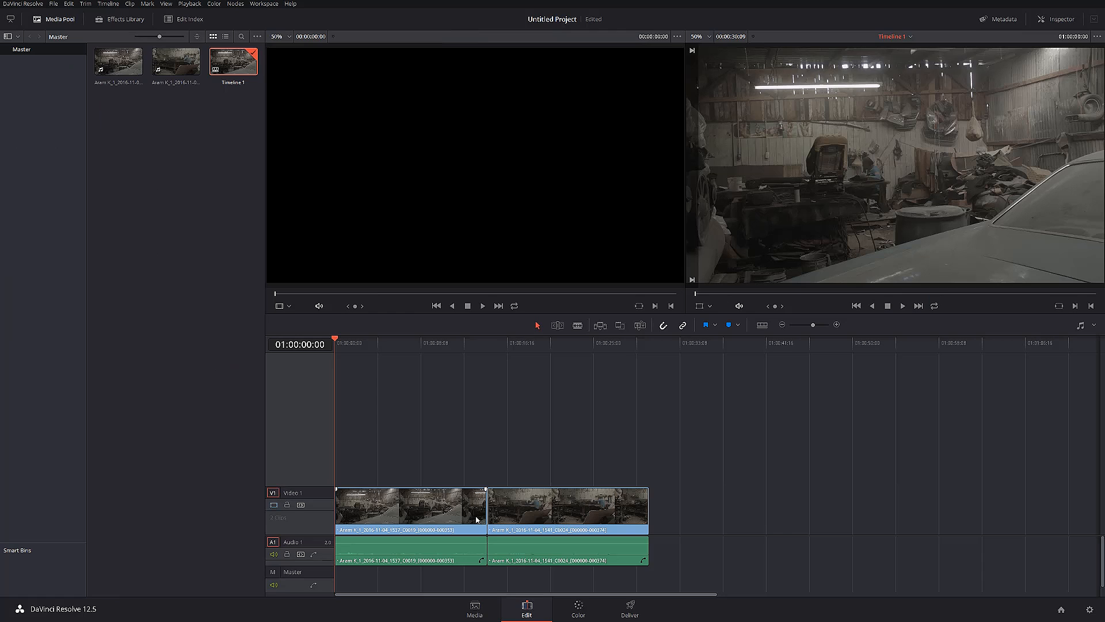
# Create Timeline 2 from the media pool clips as a non-empty timeline and bring it up for color grading
pyautogui.hotkey('ctrl', 'n')
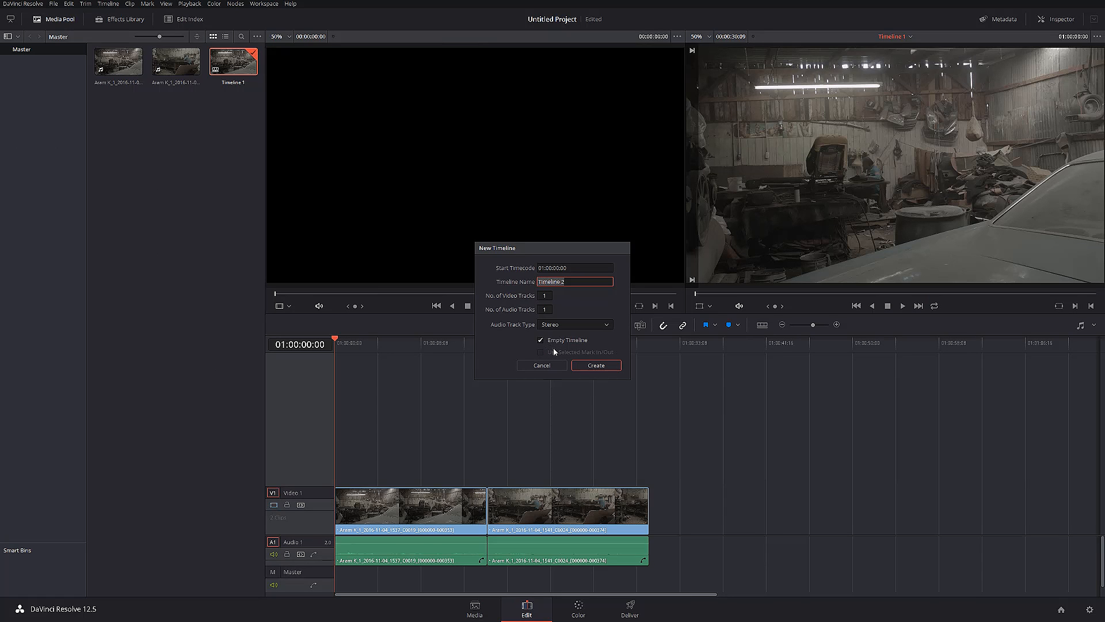
pyautogui.click(540, 340)
pyautogui.click(604, 368)
pyautogui.click(578, 609)
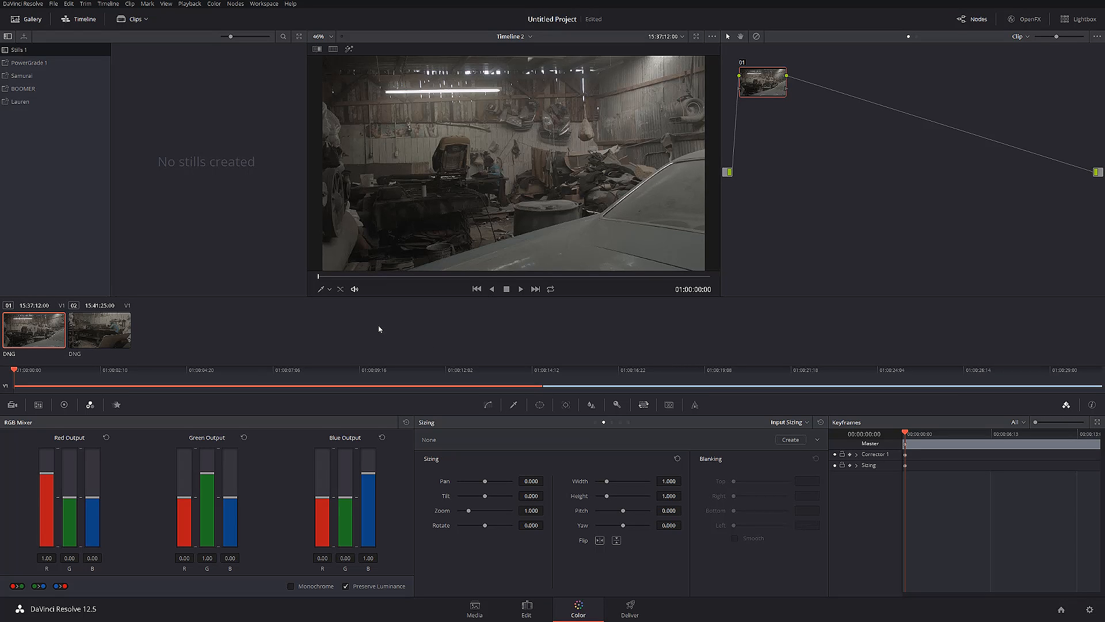
# Set the first clip's Camera Raw settings to decode using Clip
pyautogui.click(12, 405)
pyautogui.click(89, 458)
pyautogui.click(89, 501)
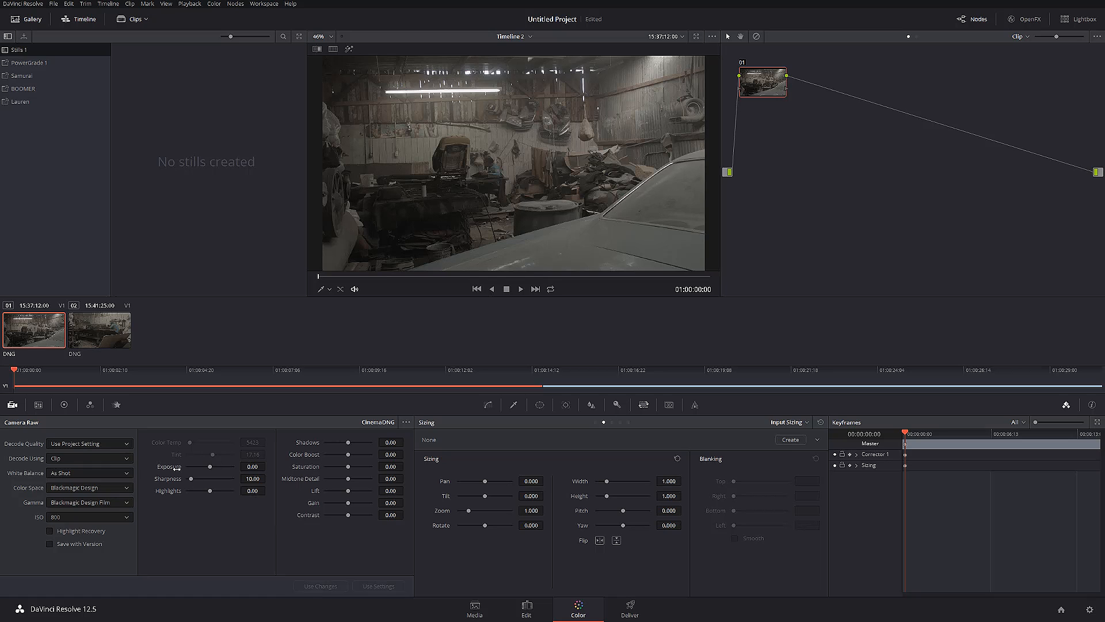
# Set the project's 3D Video Monitor Lookup Table to the film look Rec709 Kodak 2383 D55
pyautogui.click(1090, 609)
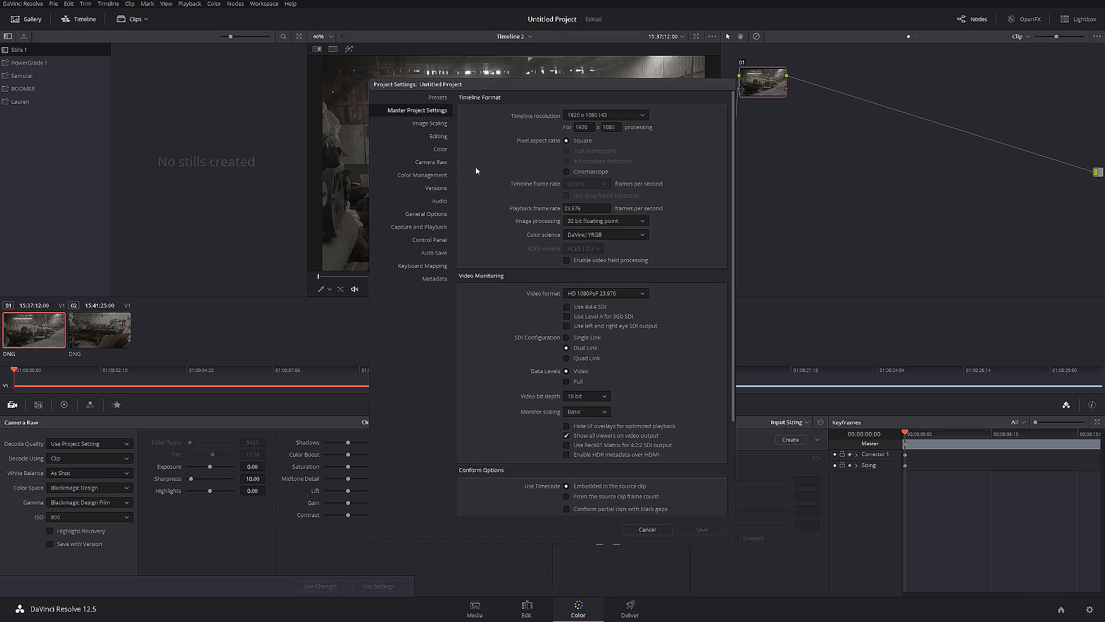
pyautogui.click(432, 176)
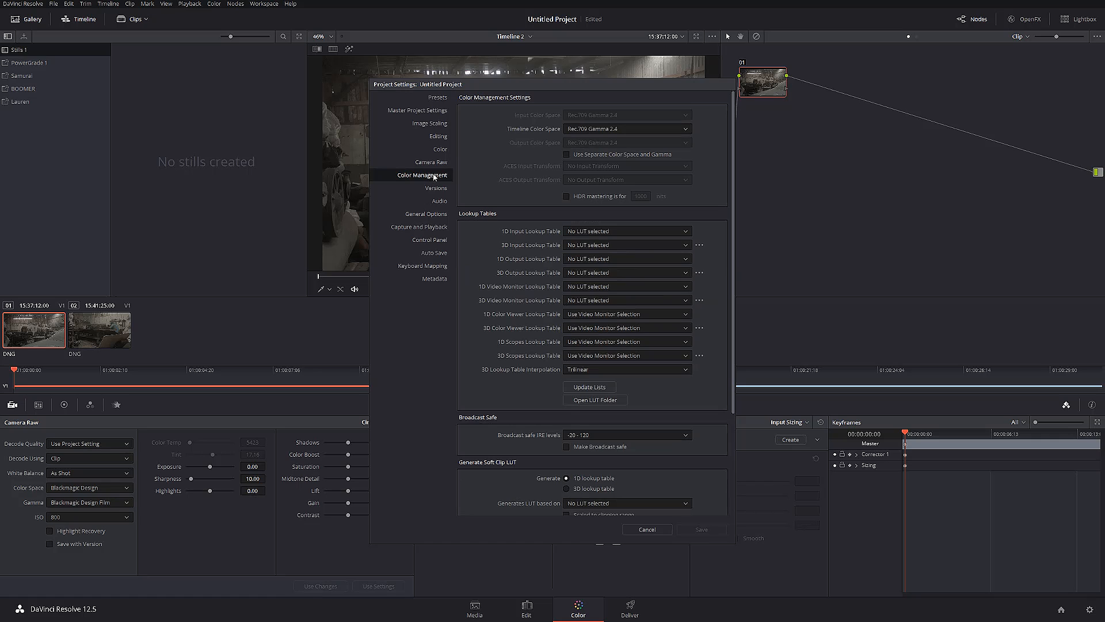
pyautogui.click(700, 300)
pyautogui.moveTo(740, 404)
pyautogui.moveTo(771, 383)
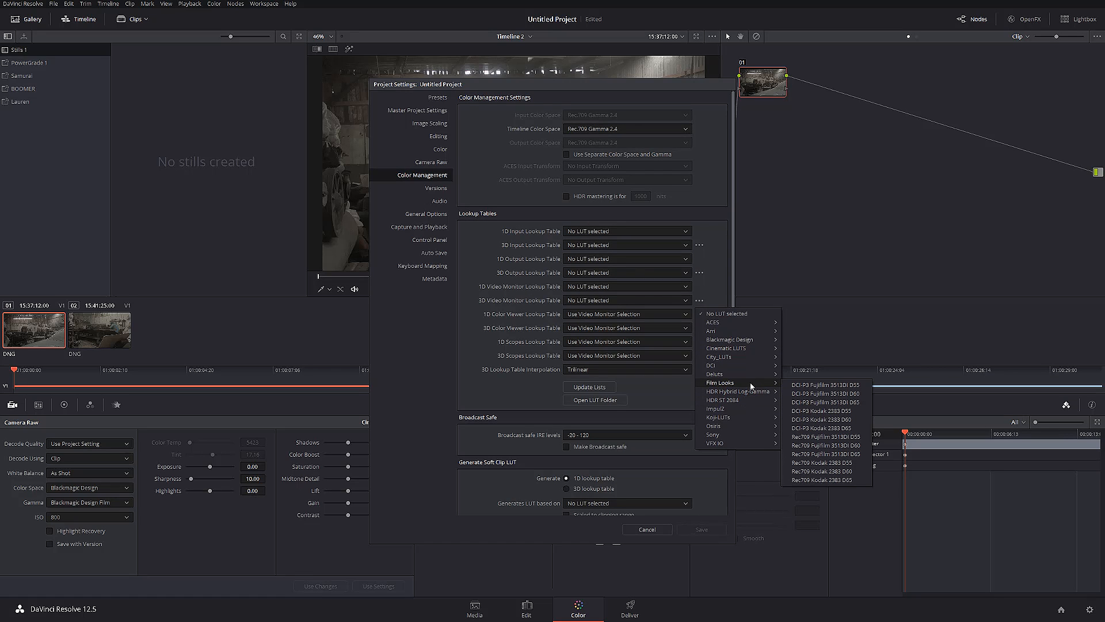
pyautogui.click(834, 465)
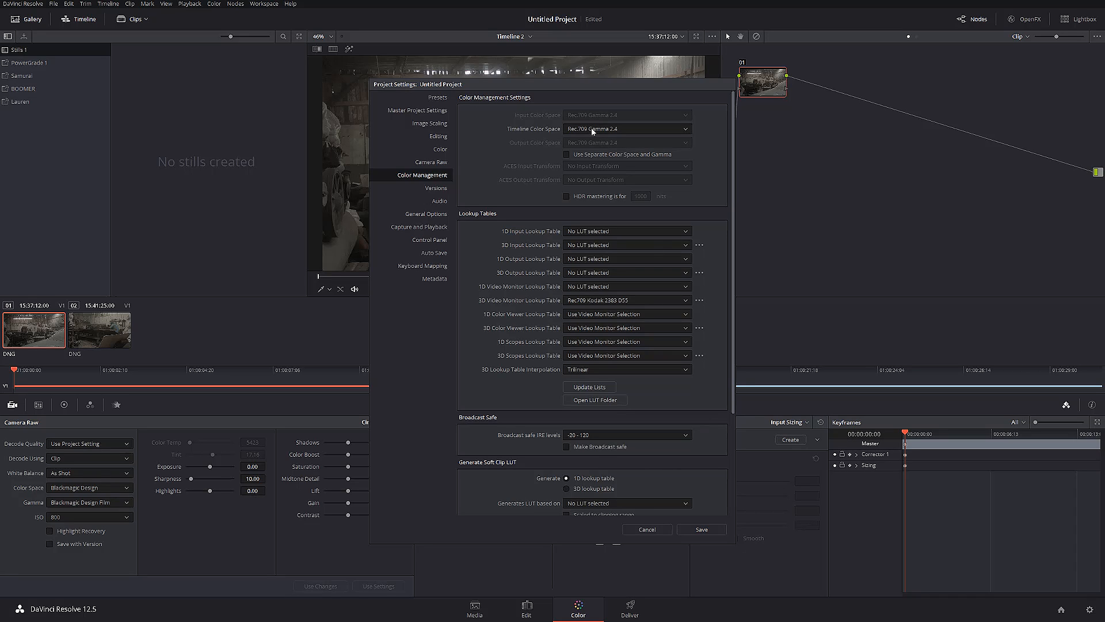
# Set the Timeline Color Space to Rec.709 Gamma 2.2 and save the project settings
pyautogui.click(642, 133)
pyautogui.click(614, 217)
pyautogui.click(694, 530)
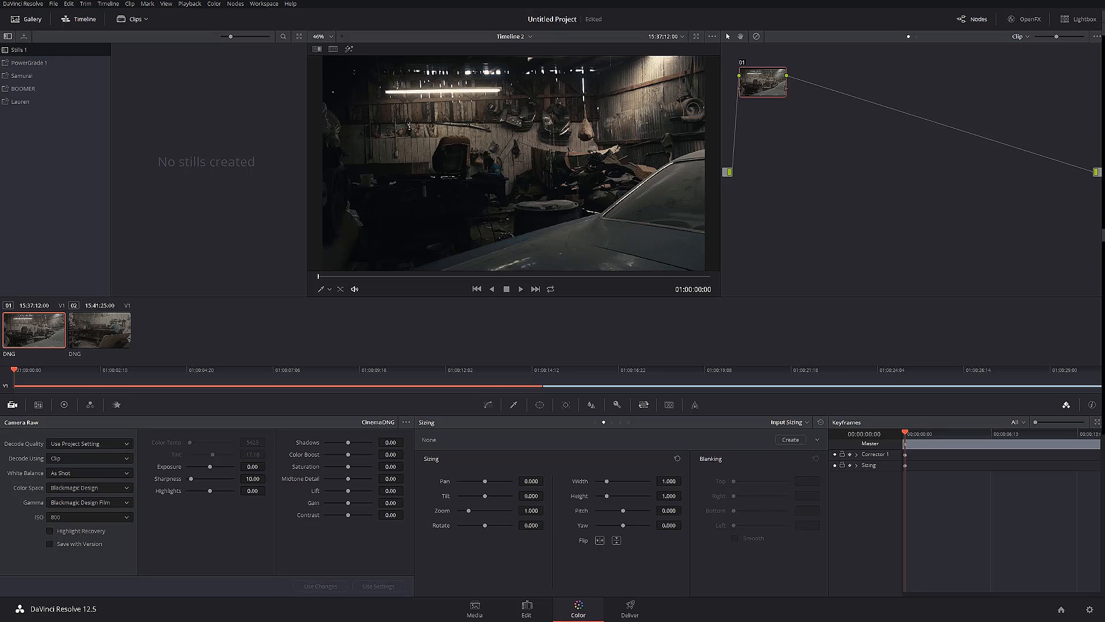
# Show the video scopes, shrink their window and place it clear of the viewer and node graph
pyautogui.hotkey('ctrl', 'shift', 'w')
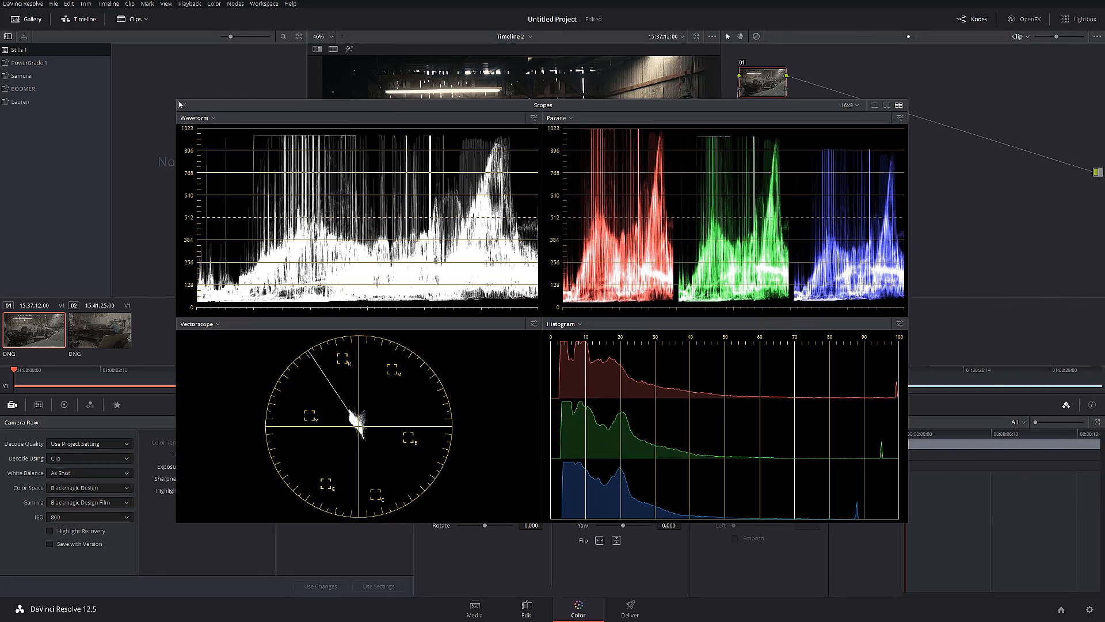
pyautogui.moveTo(910, 523); pyautogui.dragTo(574, 335)
pyautogui.moveTo(291, 101); pyautogui.dragTo(825, 364)
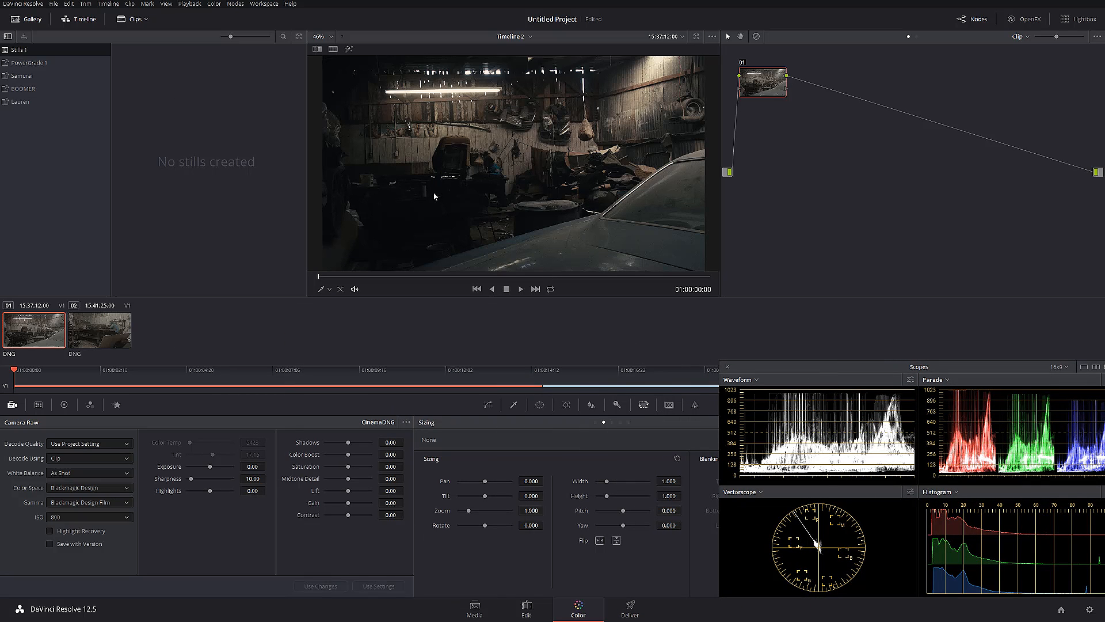
# Go to 01:00:00:23 and examine the image noise around the man in the blue shirt at high magnification
pyautogui.moveTo(371, 277); pyautogui.dragTo(343, 271)
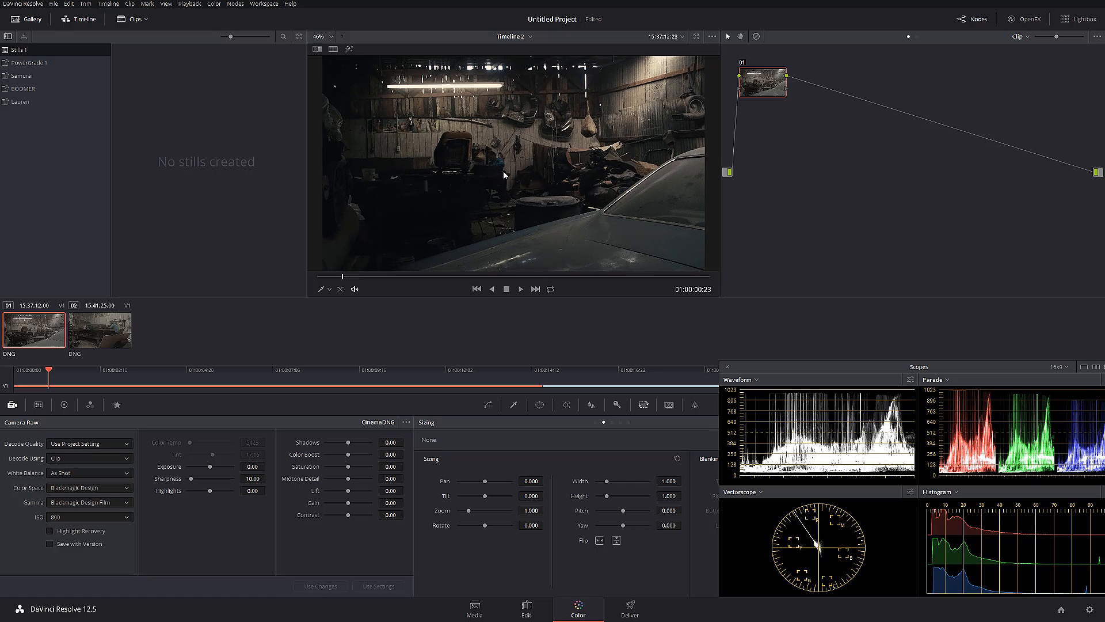
pyautogui.scroll(5, 497, 174)
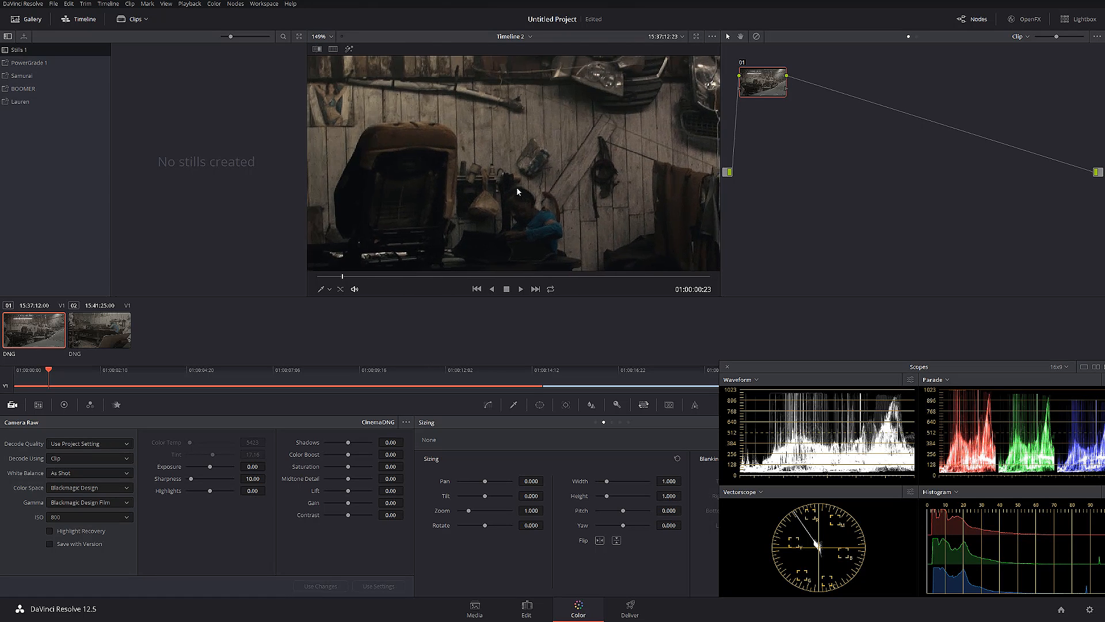
pyautogui.scroll(6, 517, 190)
pyautogui.moveTo(538, 194); pyautogui.dragTo(551, 127)
pyautogui.scroll(-2, 523, 185)
pyautogui.scroll(3, 555, 191)
pyautogui.moveTo(539, 172); pyautogui.dragTo(574, 163)
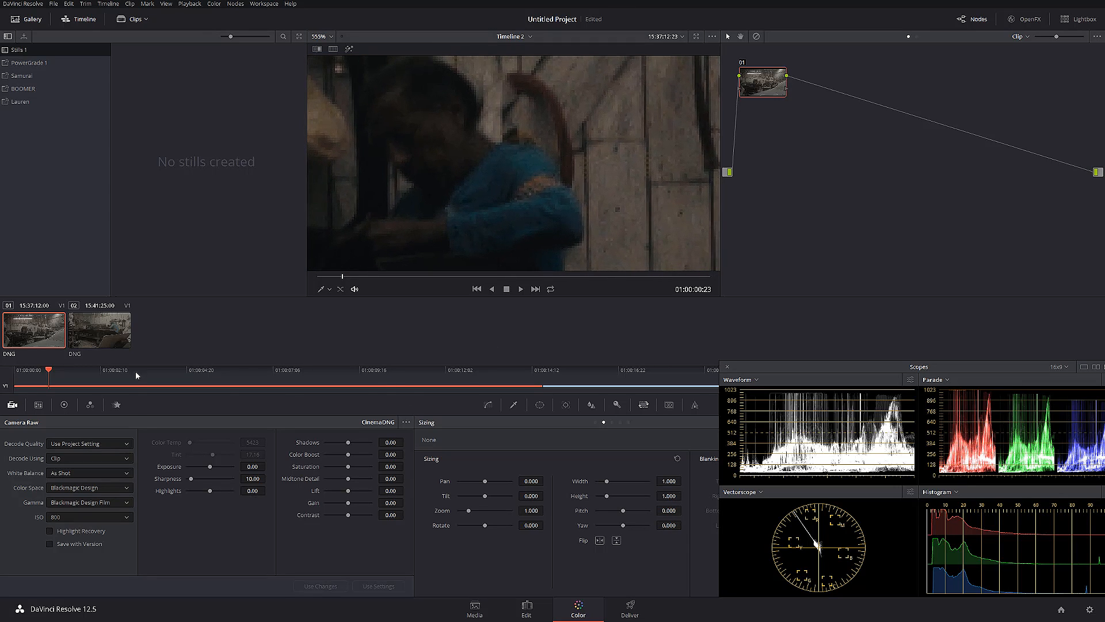
# Set the node's Spatial NR thresholds to Luma 20 and Chroma 10, adjusted independently
pyautogui.click(116, 406)
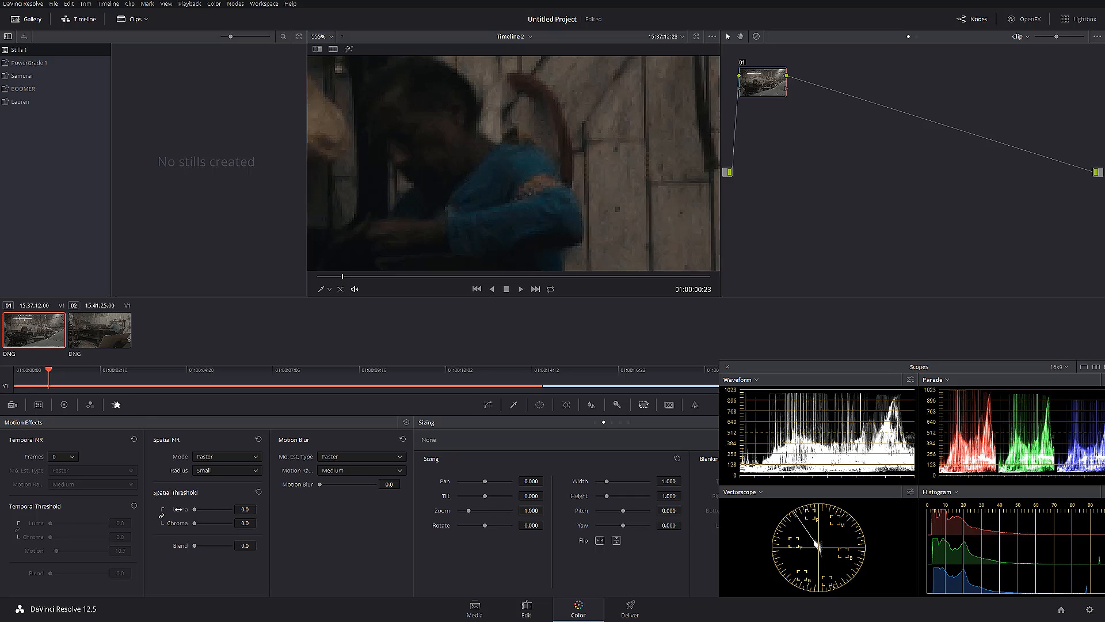
pyautogui.moveTo(246, 509)
pyautogui.mouseDown()
pyautogui.moveTo(288, 509)
pyautogui.moveTo(237, 509)
pyautogui.mouseUp()
pyautogui.click(246, 509)
pyautogui.write('20')
pyautogui.press('Return')
pyautogui.click(245, 523)
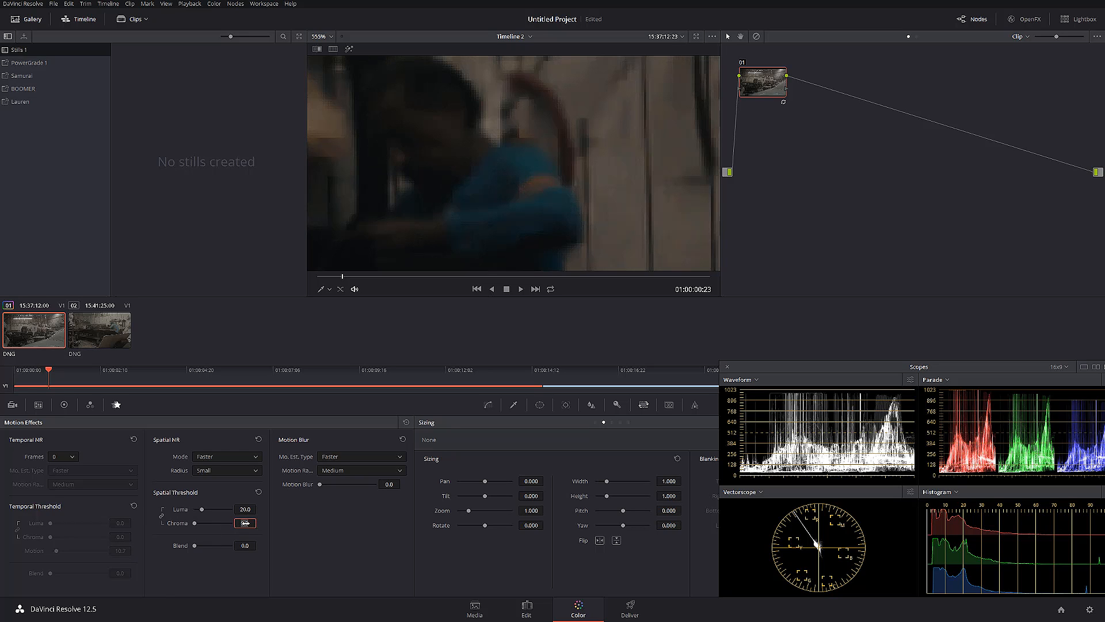
pyautogui.write('10')
pyautogui.press('Return')
# Set the Spatial NR Luma threshold to 2
pyautogui.click(246, 510)
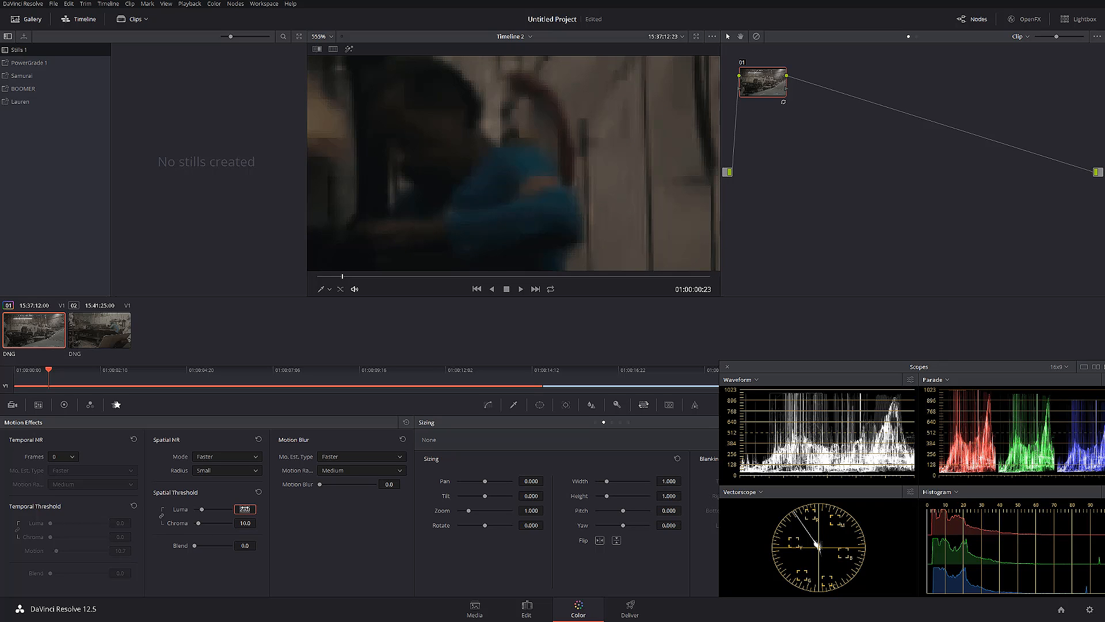
pyautogui.write('2')
pyautogui.press('Return')
# Switch node 01 off and on repeatedly to compare the noise on the man's blue shirt with and without reduction
pyautogui.click(743, 62)
pyautogui.click(742, 63)
pyautogui.click(742, 64)
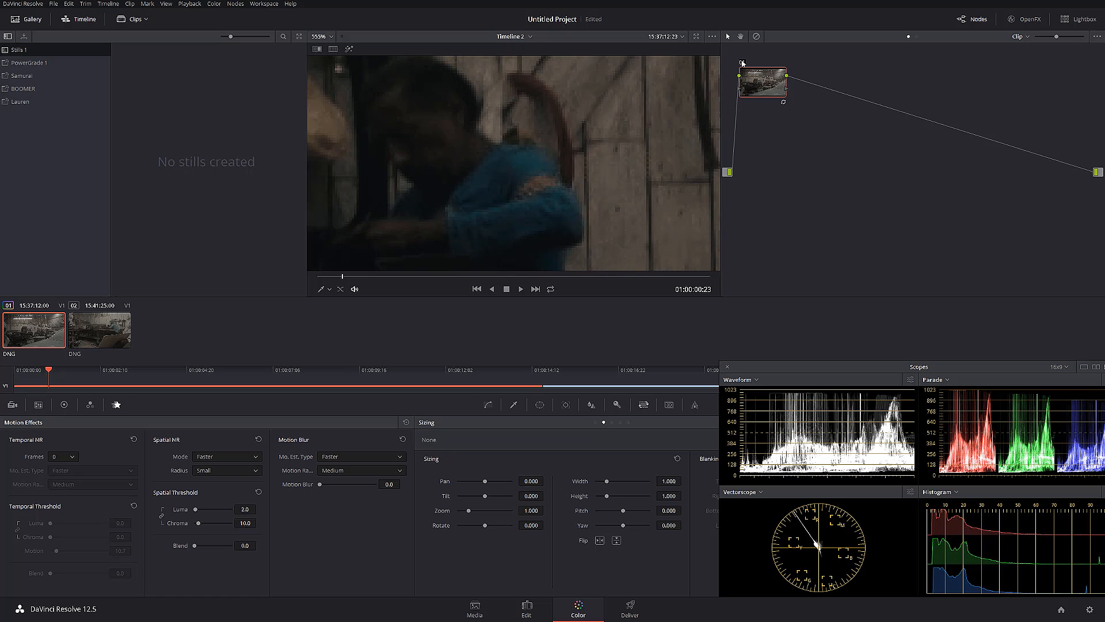
pyautogui.click(741, 63)
pyautogui.scroll(5, 521, 185)
pyautogui.moveTo(520, 186); pyautogui.dragTo(563, 144)
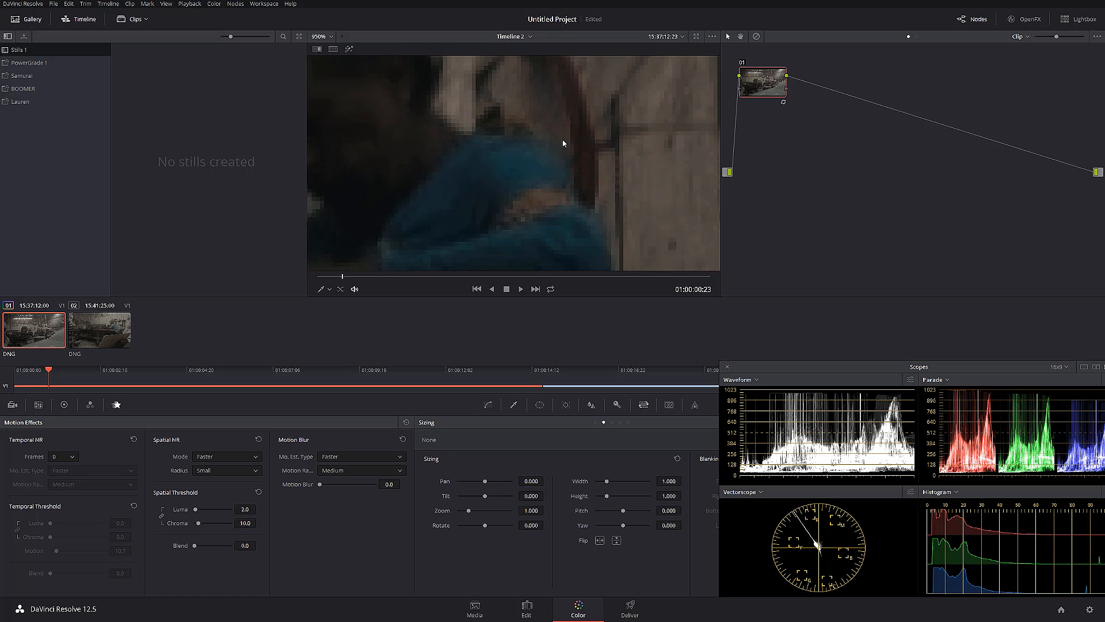
pyautogui.click(745, 63)
pyautogui.click(745, 63)
pyautogui.click(744, 63)
pyautogui.click(744, 62)
pyautogui.scroll(-3, 481, 163)
pyautogui.scroll(-4, 482, 167)
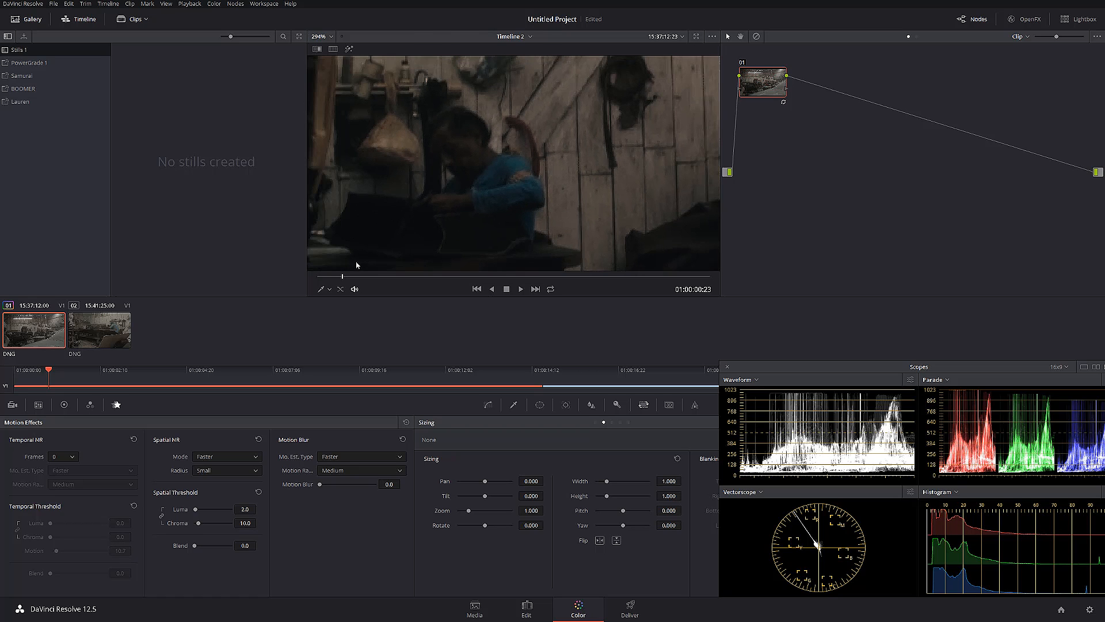
# Review the Film Looks options for the 3D Video Monitor Lookup Table and leave the project settings without saving
pyautogui.moveTo(773, 81); pyautogui.dragTo(782, 142)
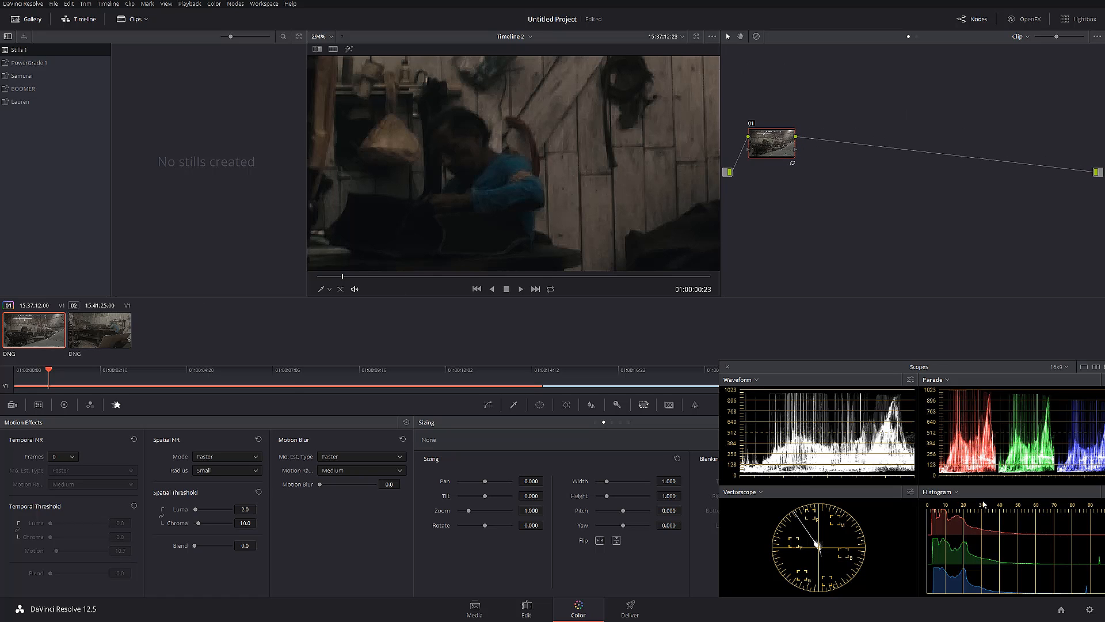
pyautogui.click(1090, 609)
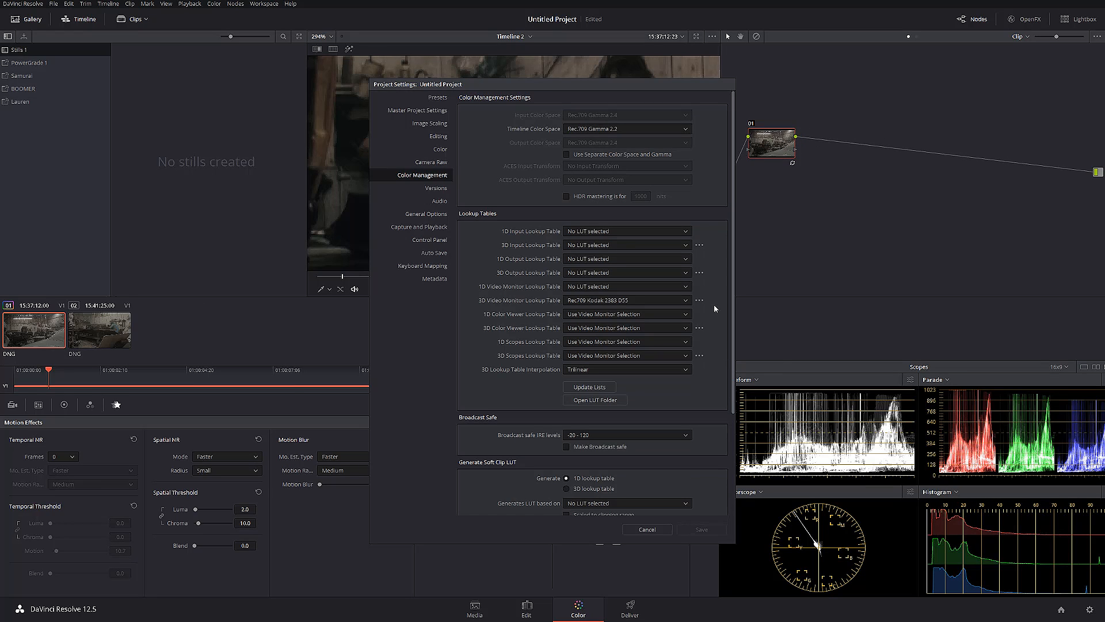
pyautogui.click(700, 300)
pyautogui.moveTo(752, 385)
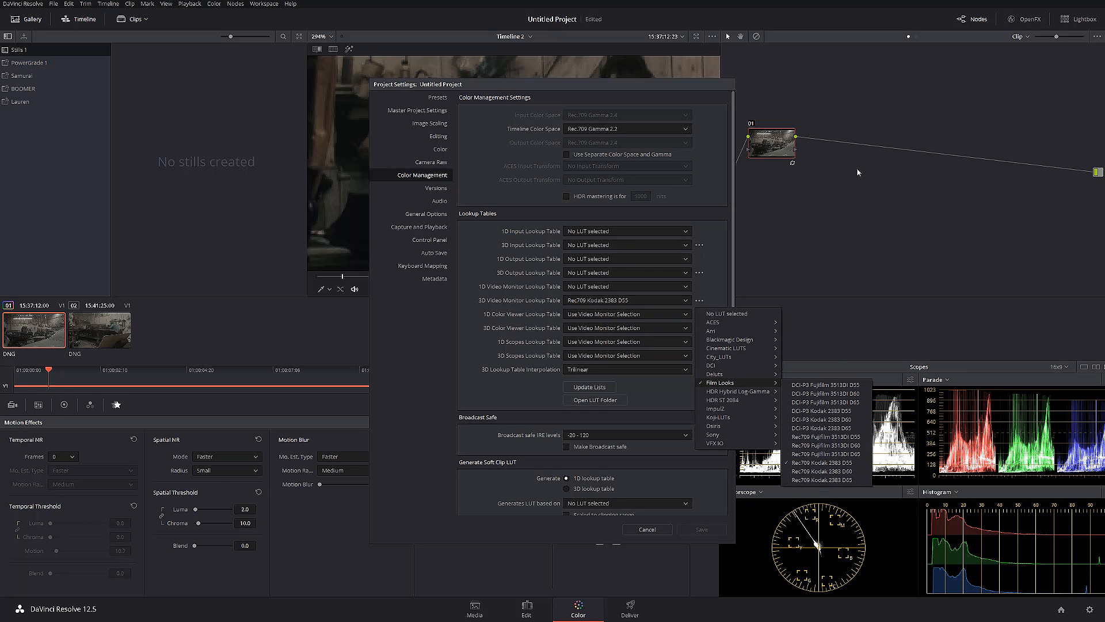
pyautogui.click(770, 142)
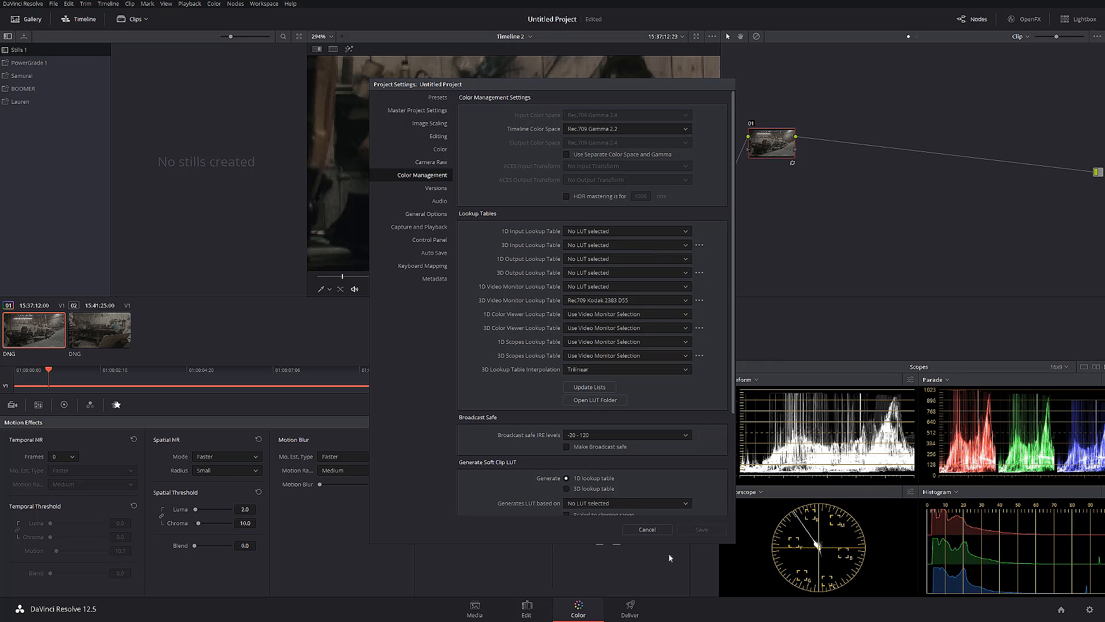
pyautogui.click(645, 529)
# Try a higher saturation on node 01, and set Sat back to 50
pyautogui.click(89, 405)
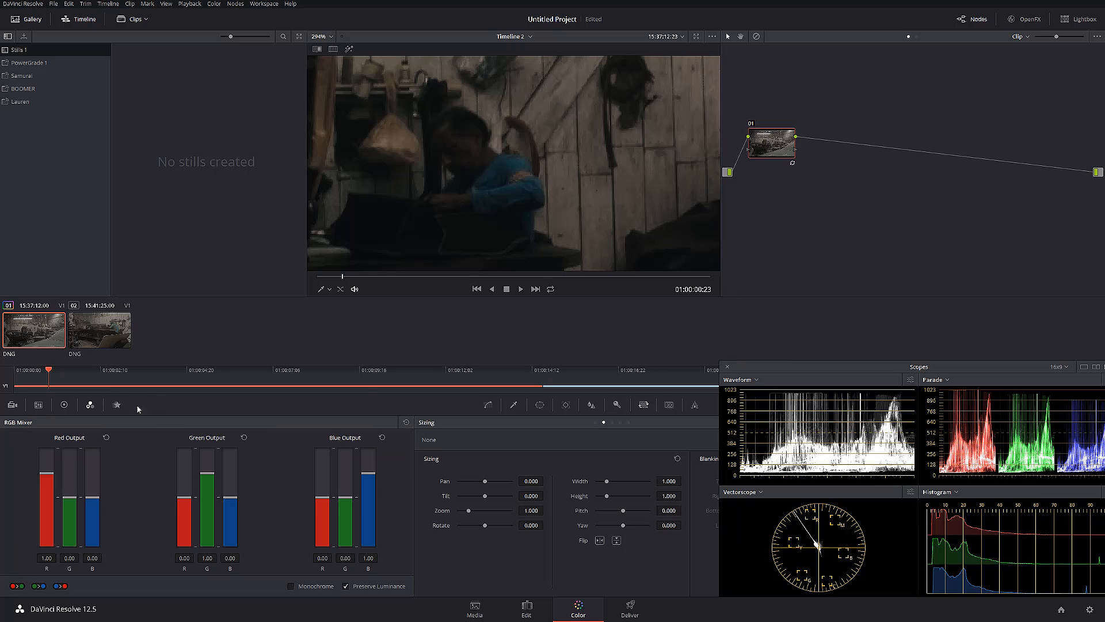
pyautogui.click(64, 406)
pyautogui.moveTo(299, 586); pyautogui.dragTo(315, 585)
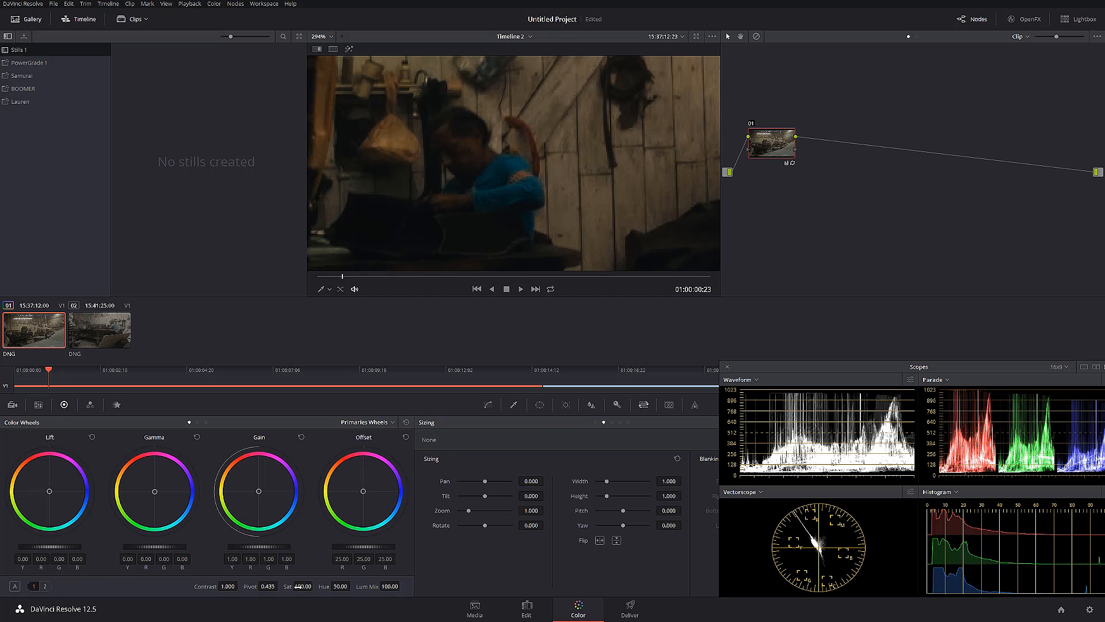
pyautogui.click(297, 586)
pyautogui.write('50')
pyautogui.press('Return')
# In the RGB Mixer, raise red in Red Output, green in Green Output and blue in Blue Output to 2.00 each
pyautogui.click(90, 405)
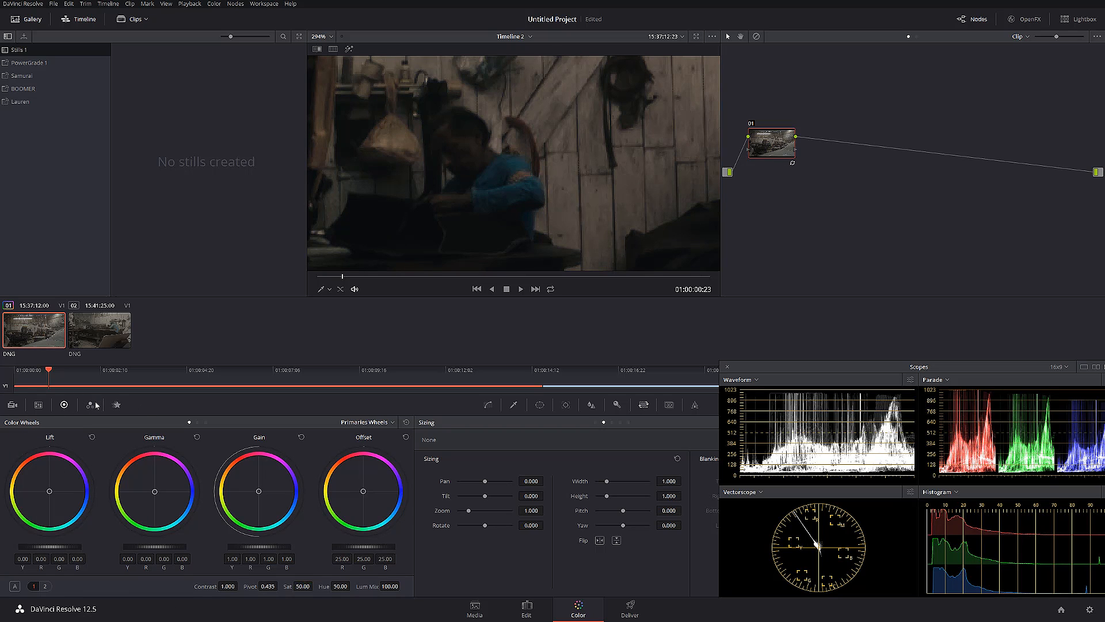
pyautogui.moveTo(45, 477); pyautogui.dragTo(163, 452)
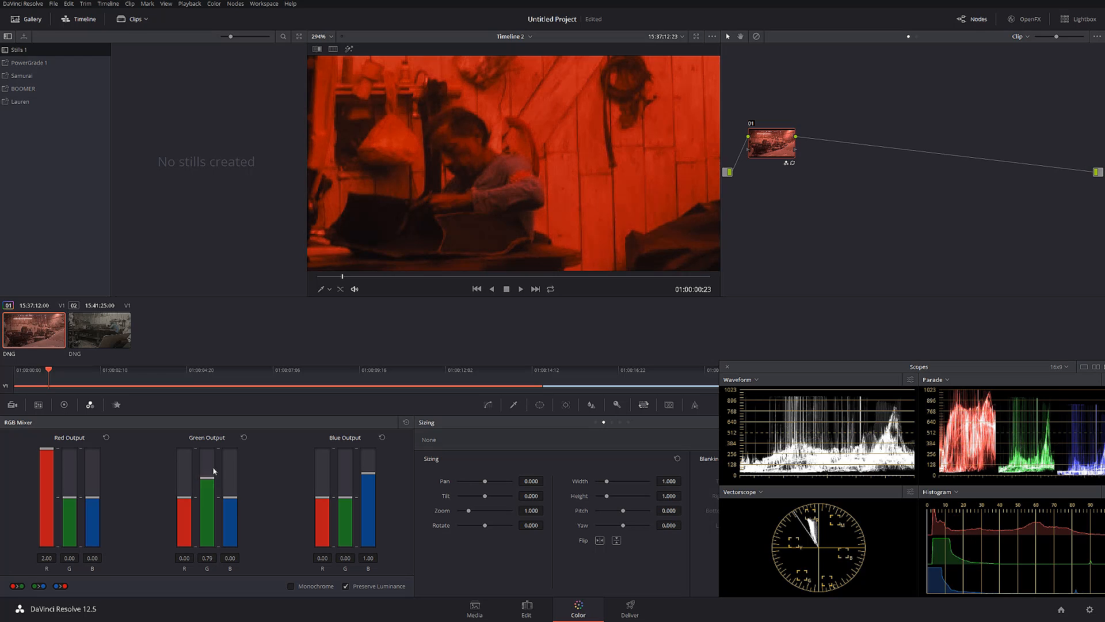
pyautogui.moveTo(212, 479); pyautogui.dragTo(213, 446)
pyautogui.moveTo(368, 473); pyautogui.dragTo(368, 446)
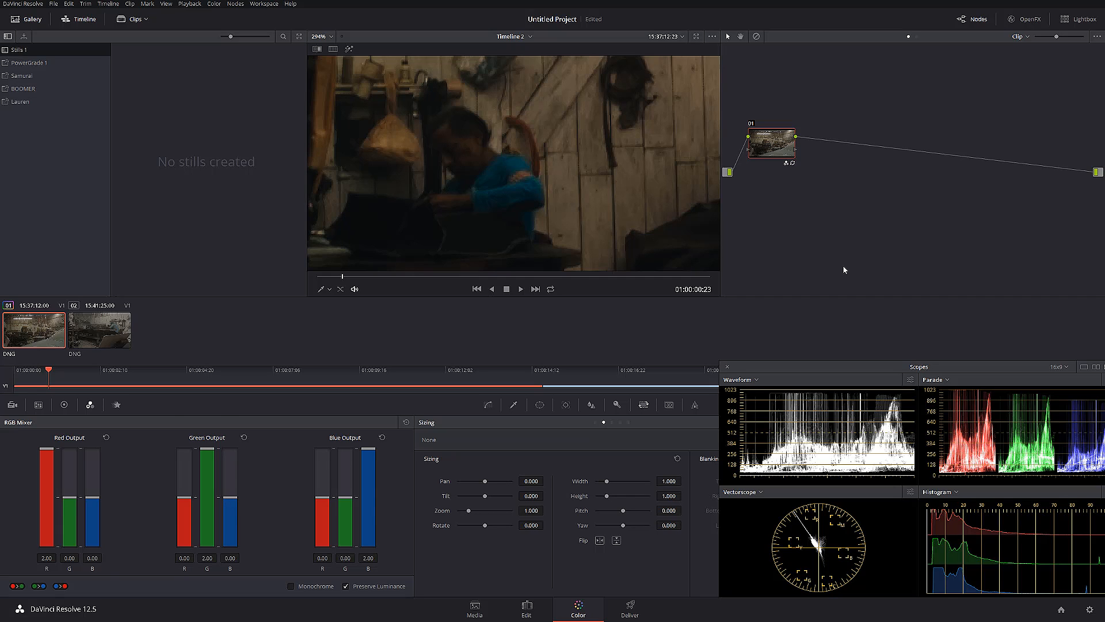
# Label node 01 "Denoise + Color" and reposition it slightly in the node graph
pyautogui.moveTo(774, 142); pyautogui.dragTo(766, 150)
pyautogui.rightClick(765, 150)
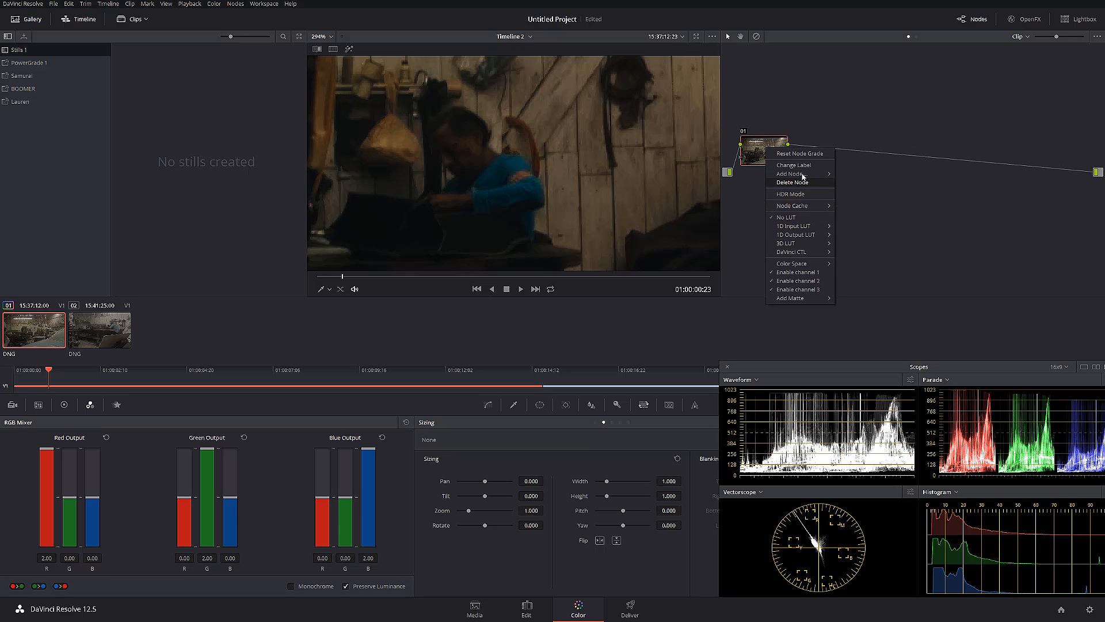
pyautogui.click(780, 166)
pyautogui.write('Denoise')
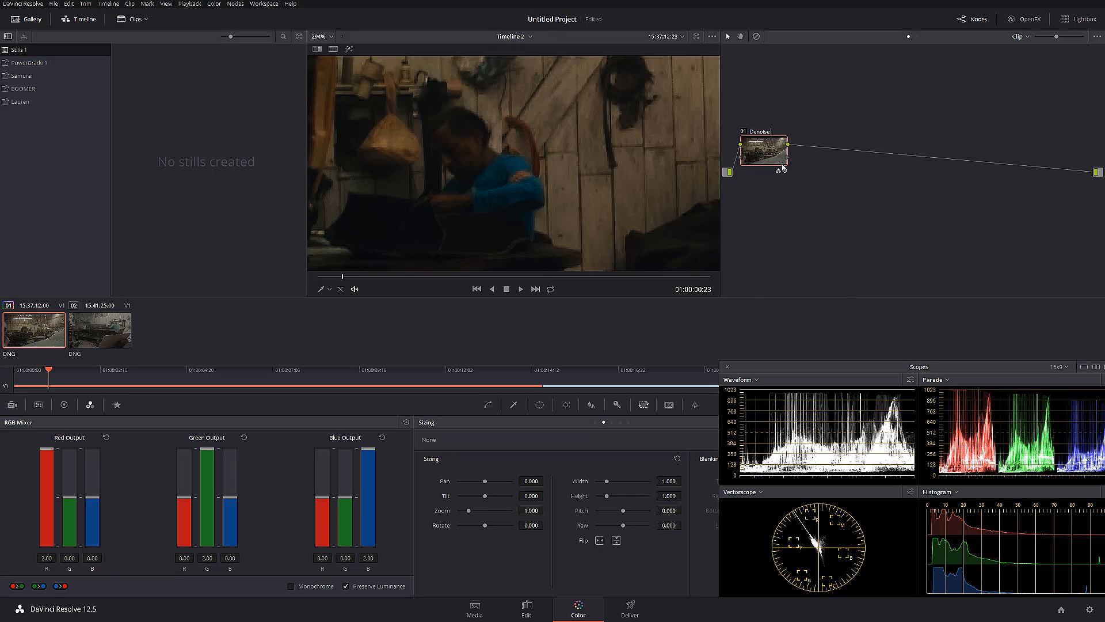
pyautogui.write(' + Color')
pyautogui.press('Return')
pyautogui.moveTo(767, 158); pyautogui.dragTo(769, 161)
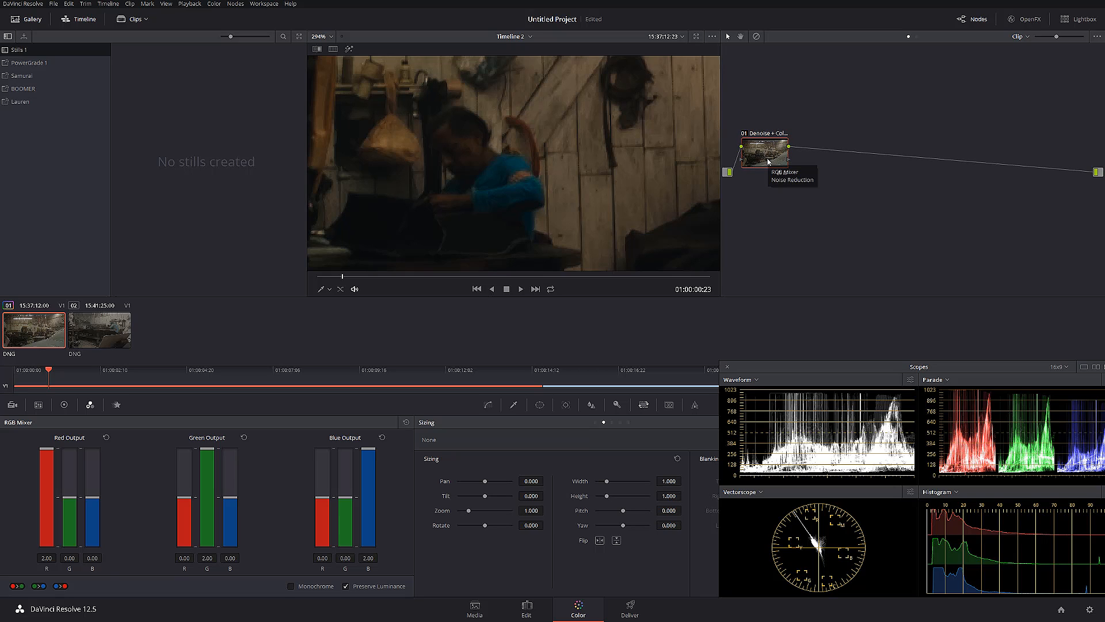
# Add a serial node after the Denoise + Color node with a parallel node beside it, space them apart, and select node 02
pyautogui.hotkey('alt', 's')
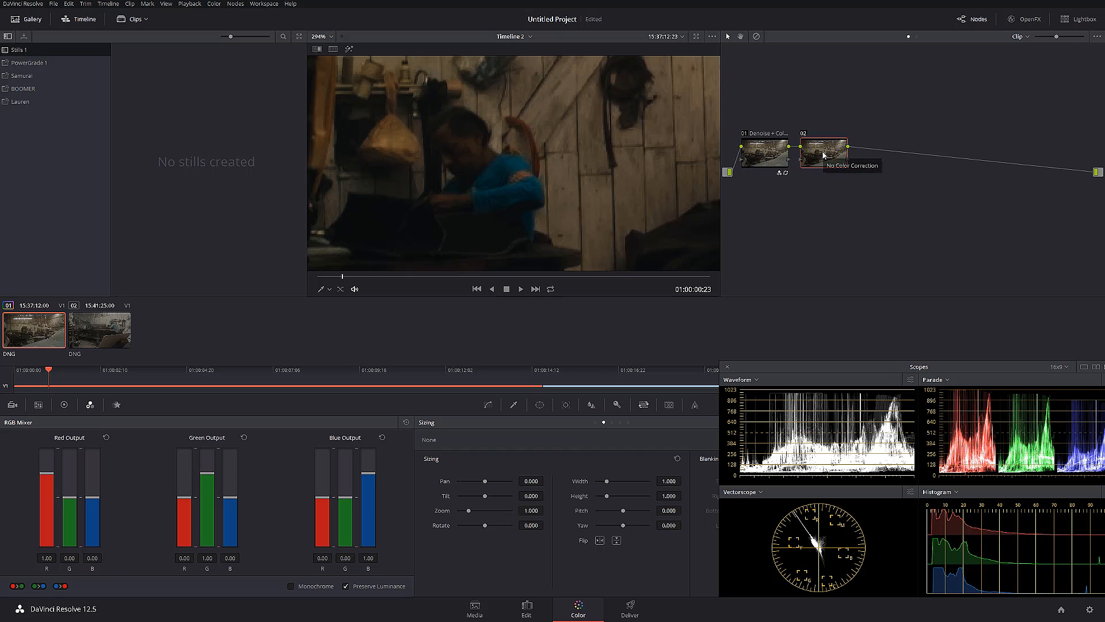
pyautogui.hotkey('alt', 'p')
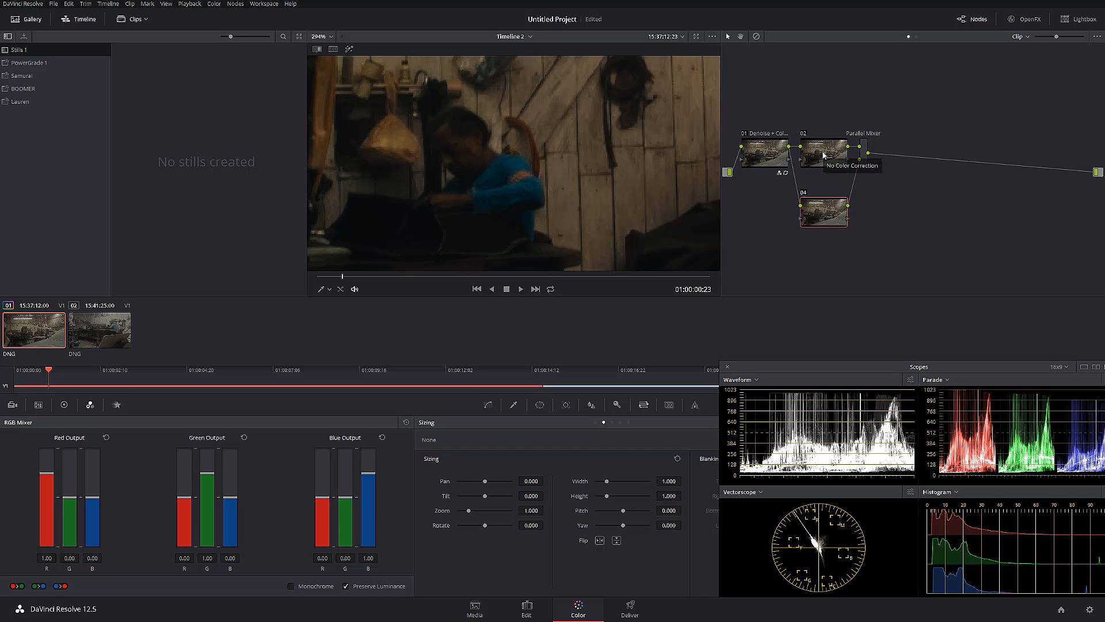
pyautogui.moveTo(823, 154); pyautogui.dragTo(826, 126)
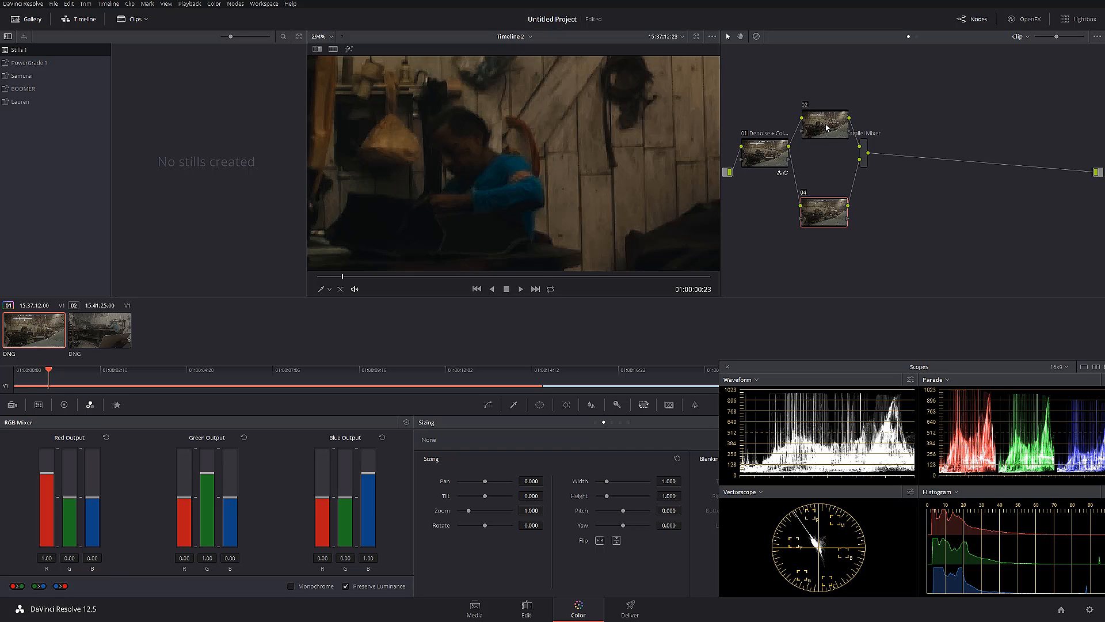
pyautogui.moveTo(821, 207); pyautogui.dragTo(821, 188)
pyautogui.click(816, 122)
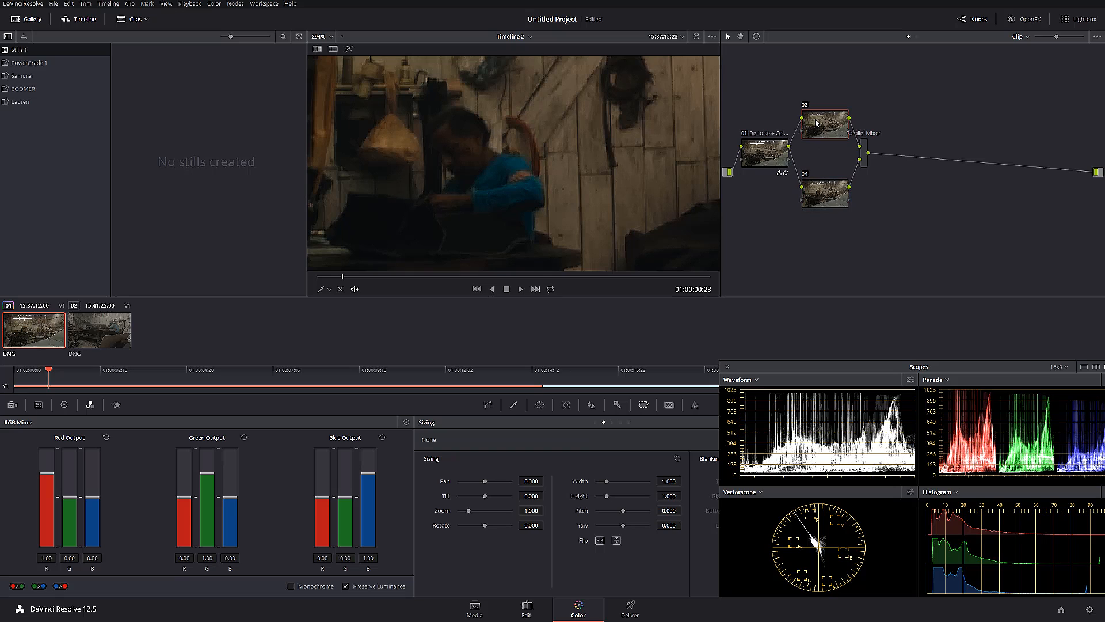
# Label node 02 "Brightness"
pyautogui.rightClick(816, 122)
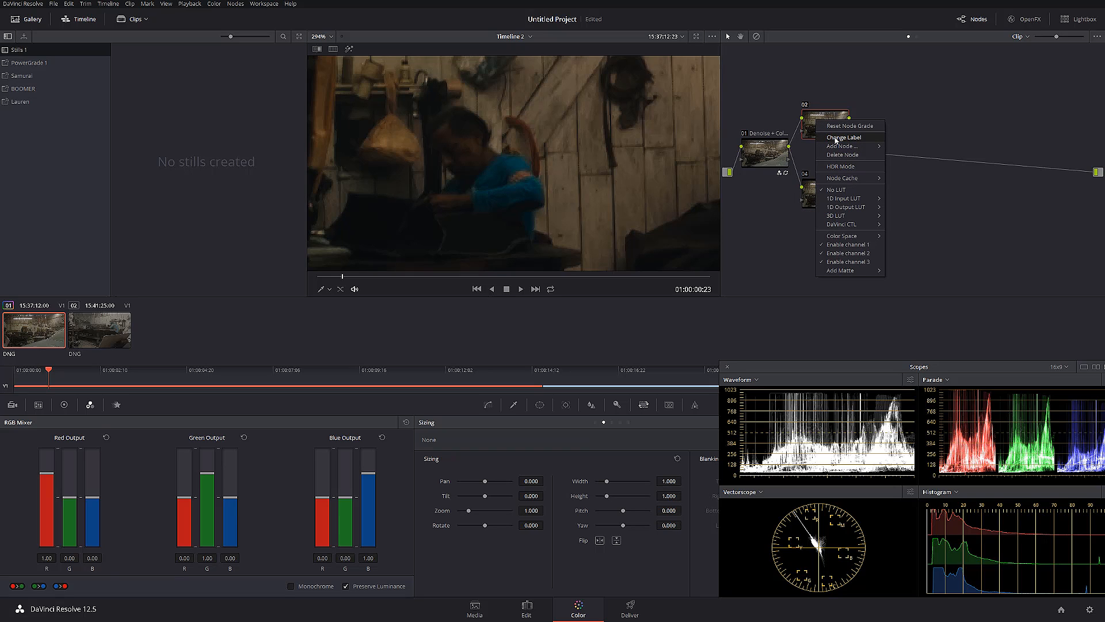
pyautogui.click(837, 140)
pyautogui.write('Brightness')
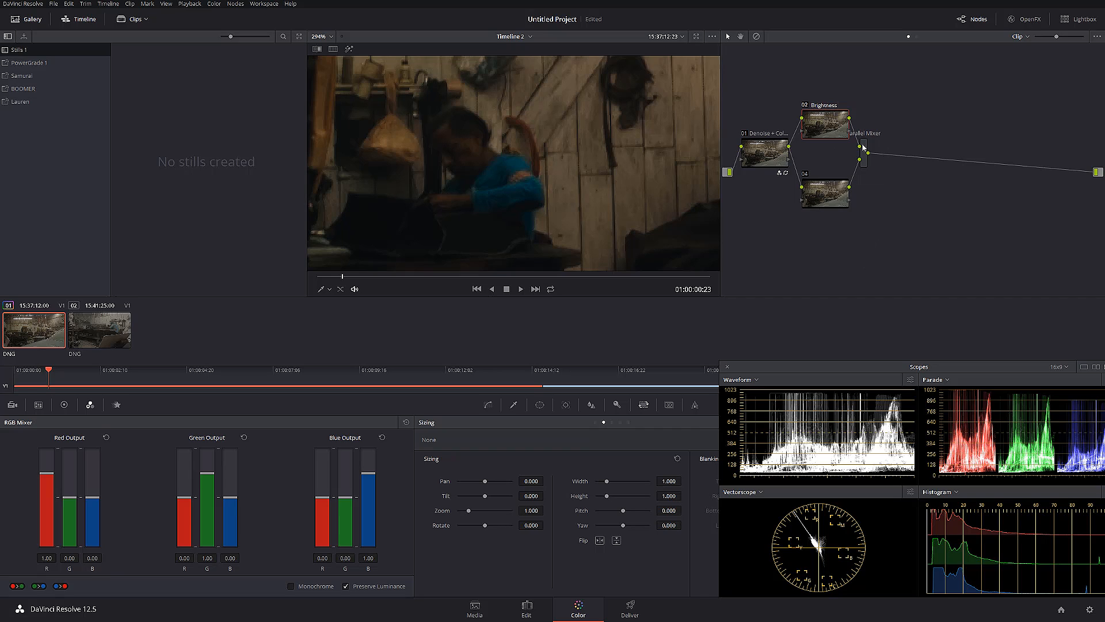
pyautogui.press('Return')
# Lift the shadows on the Brightness node by raising its curve's black point to about 16% of the graph height
pyautogui.scroll(-2, 490, 179)
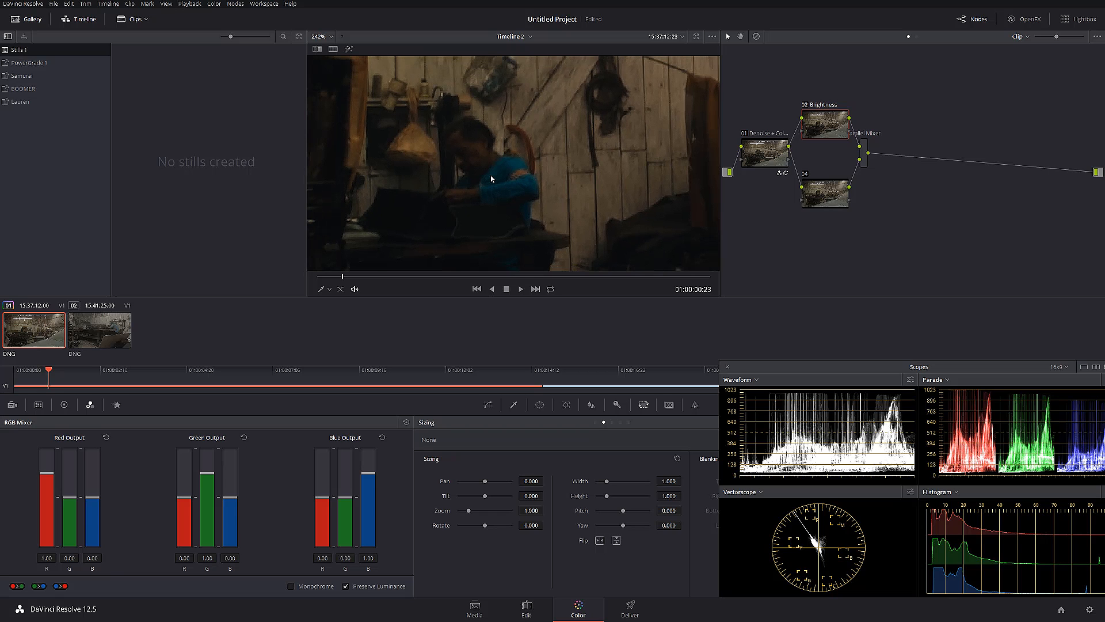
pyautogui.click(488, 404)
pyautogui.moveTo(426, 586); pyautogui.dragTo(425, 564)
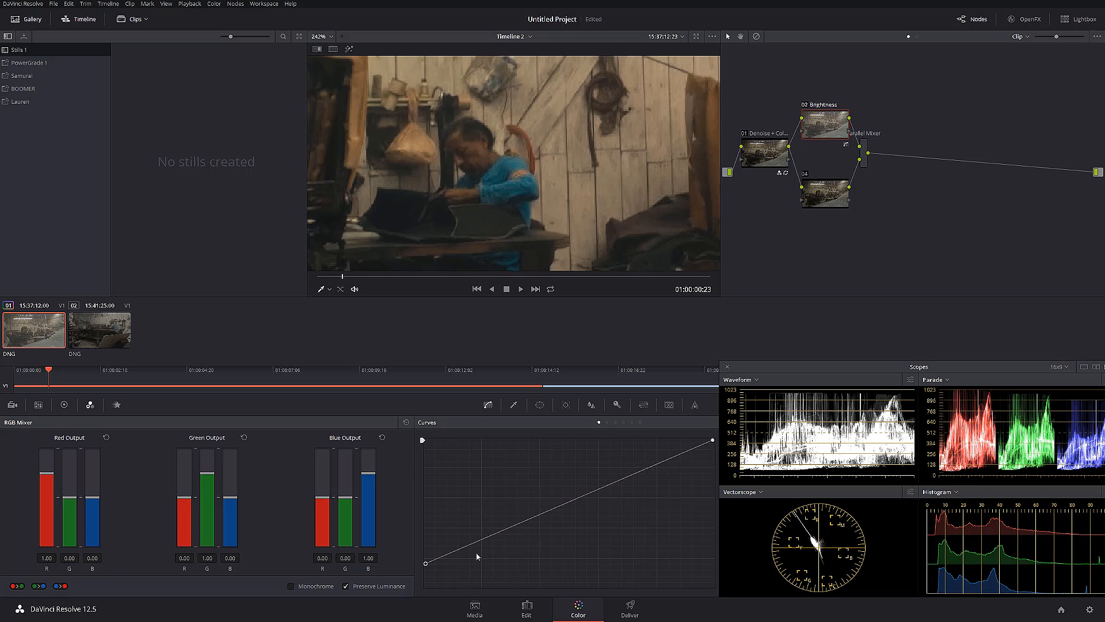
pyautogui.moveTo(426, 564); pyautogui.dragTo(425, 562)
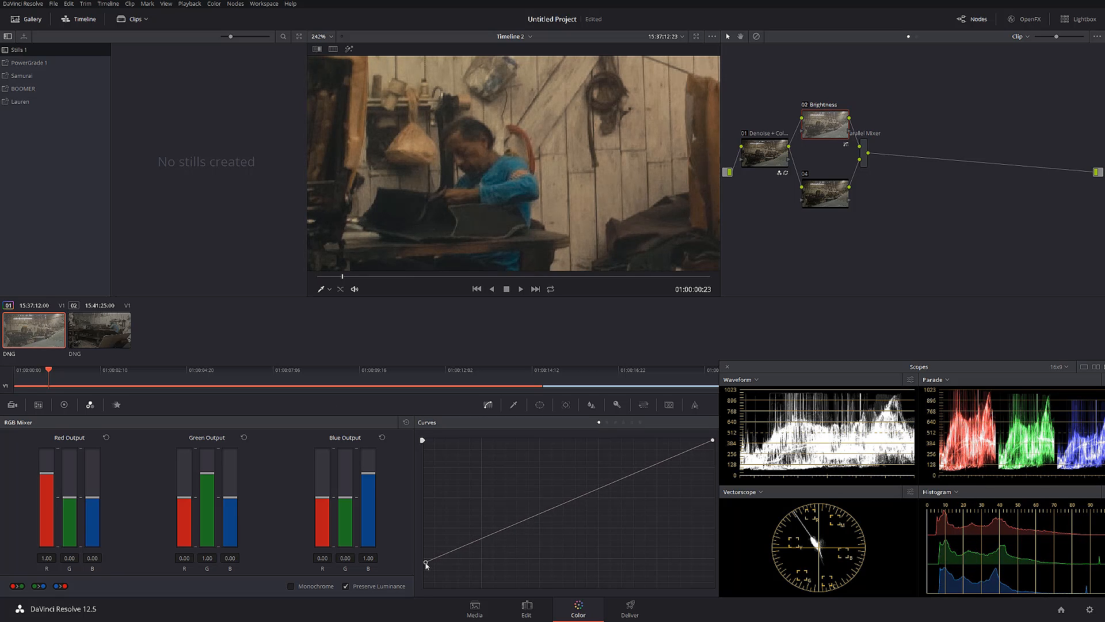
# Try the curve's black point at lower heights down to the baseline, and return it to about 16% of the graph height
pyautogui.moveTo(426, 565); pyautogui.dragTo(427, 571)
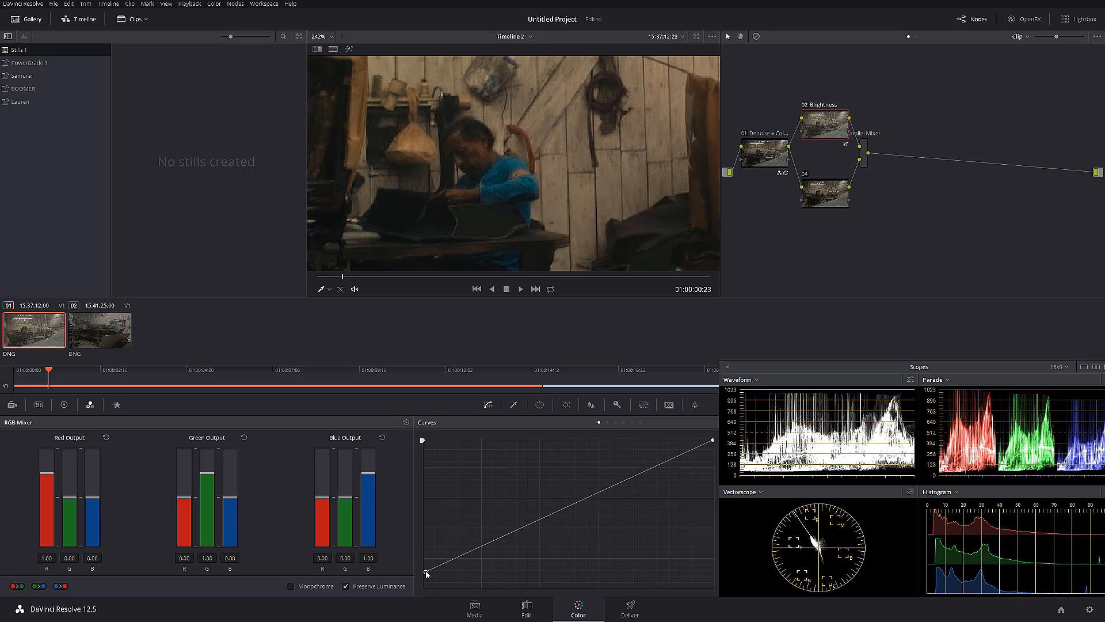
pyautogui.moveTo(426, 573); pyautogui.dragTo(425, 585)
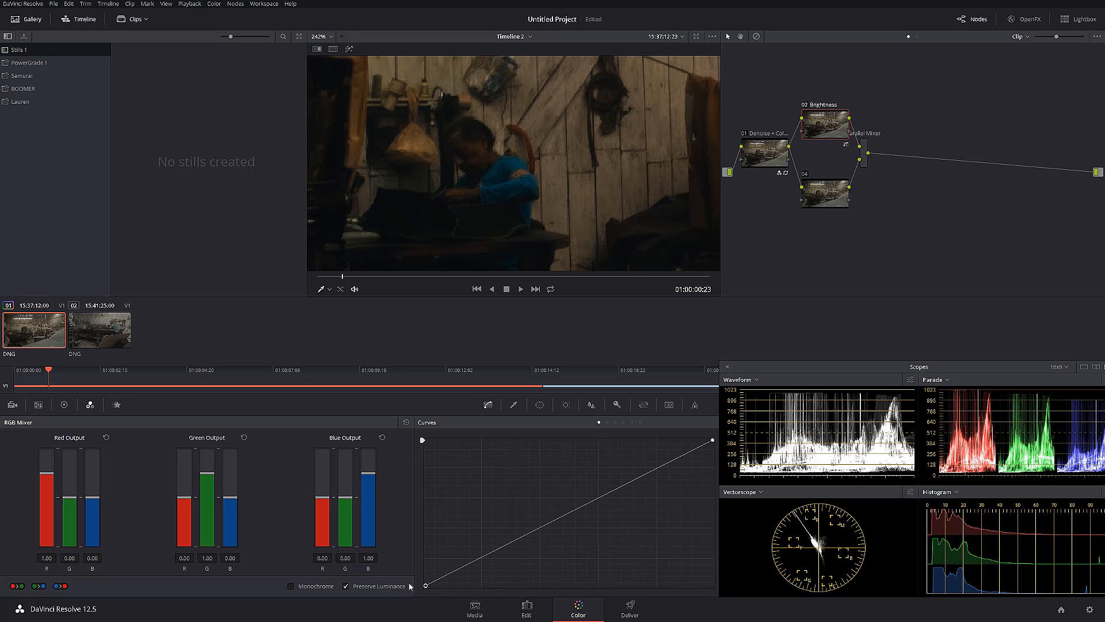
pyautogui.moveTo(426, 585); pyautogui.dragTo(425, 564)
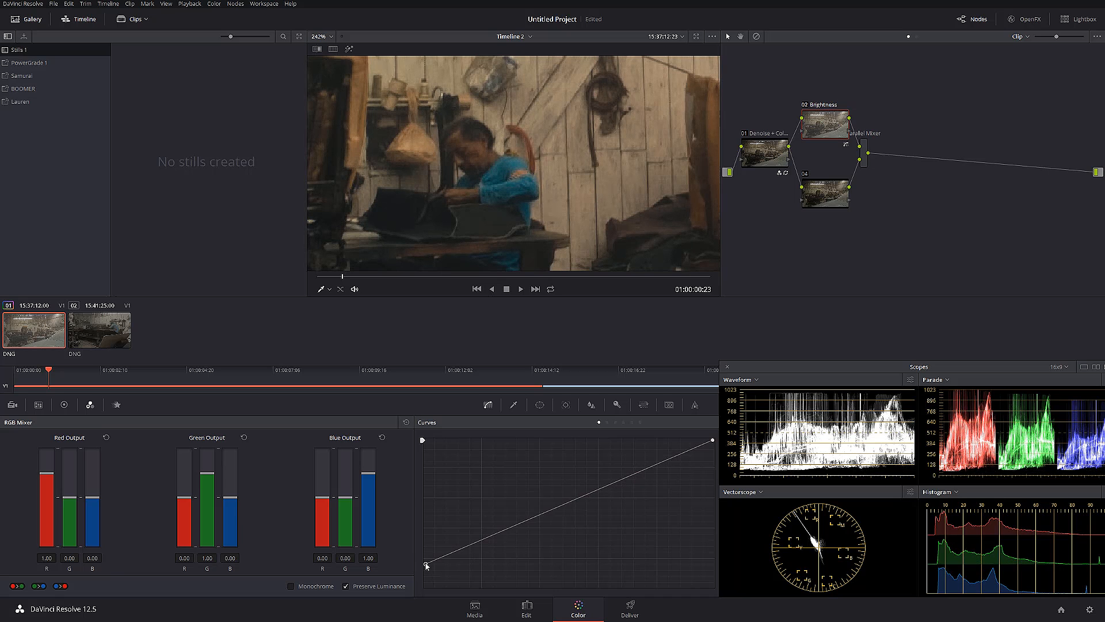
pyautogui.moveTo(425, 564); pyautogui.dragTo(425, 563)
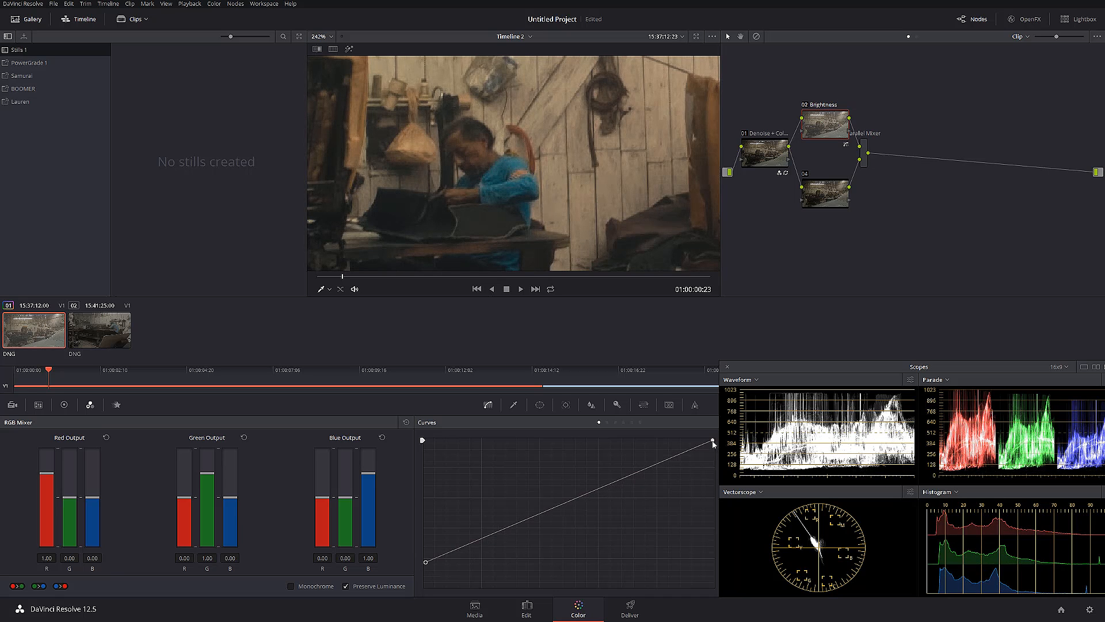
# Try different white point and midtone positions on the Brightness curve, and settle the white point at about 84% of the graph height
pyautogui.moveTo(714, 444); pyautogui.dragTo(717, 473)
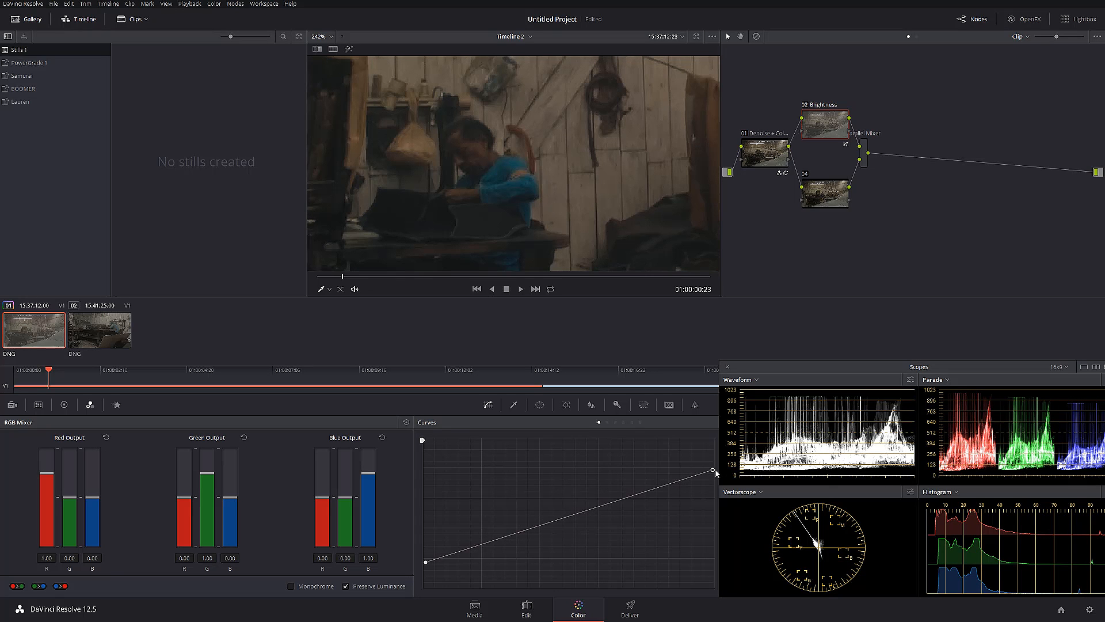
pyautogui.moveTo(714, 471); pyautogui.dragTo(713, 440)
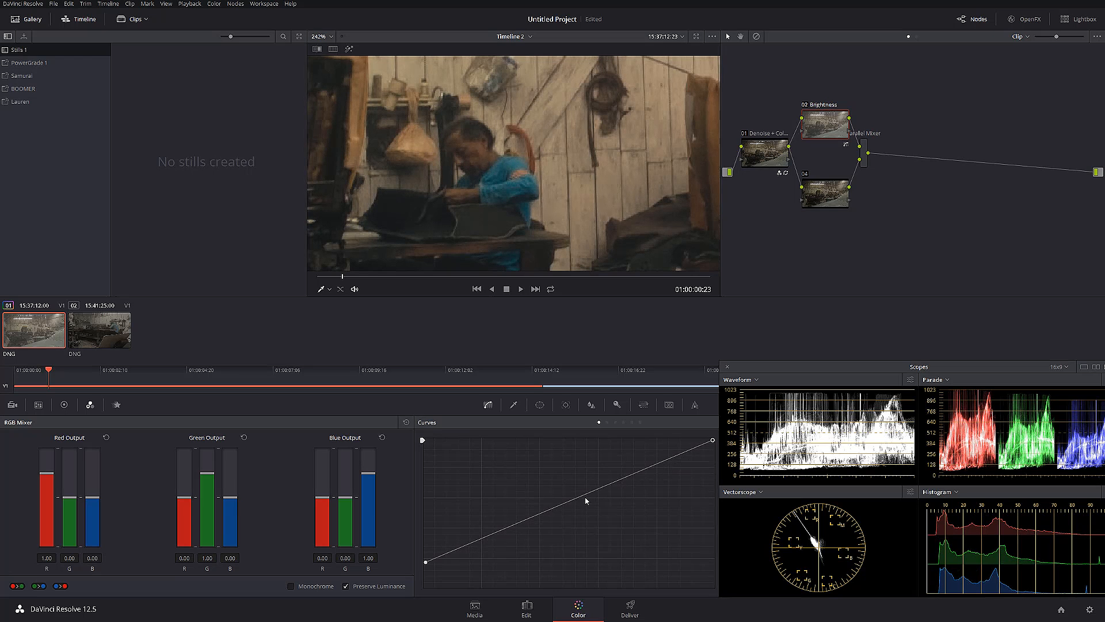
pyautogui.moveTo(615, 486); pyautogui.dragTo(557, 487)
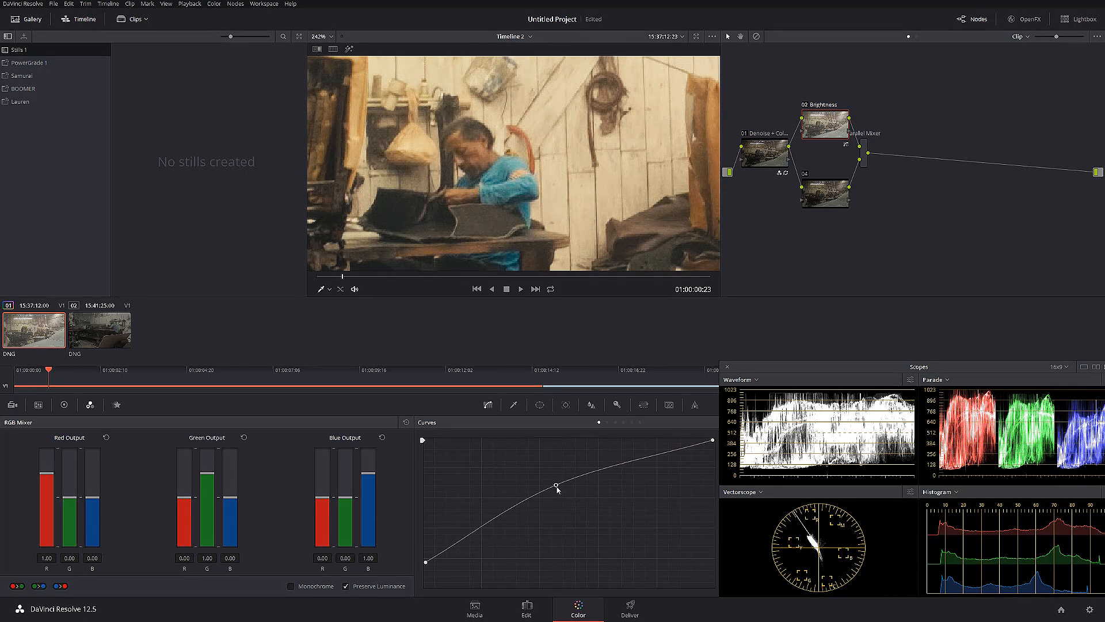
pyautogui.rightClick(556, 485)
pyautogui.moveTo(712, 441); pyautogui.dragTo(708, 465)
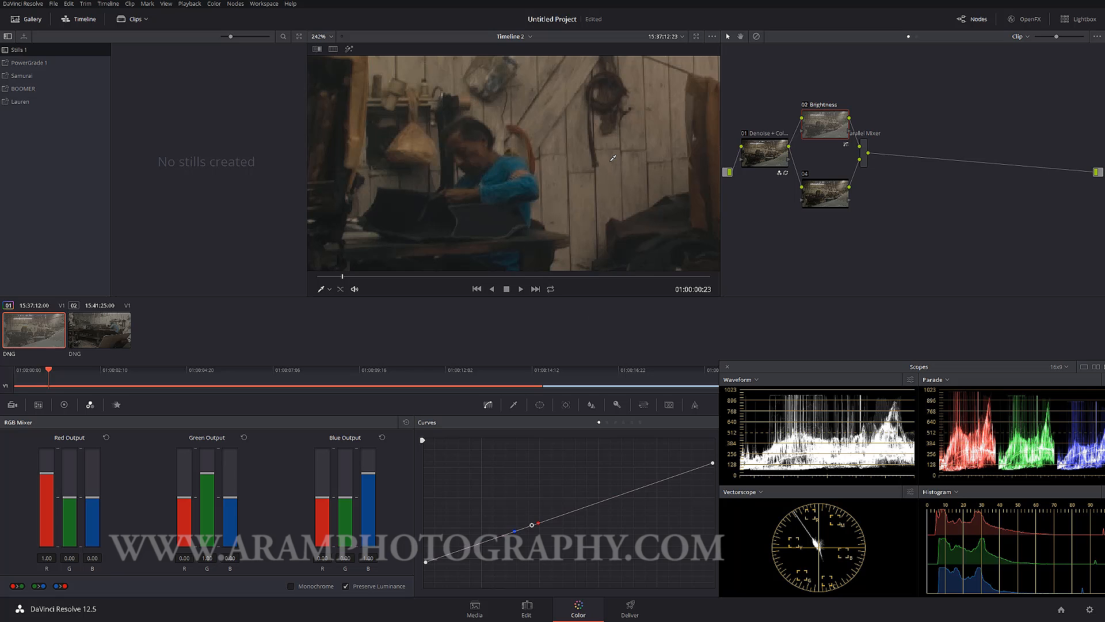
# Fit the whole frame in the viewer and compare the image with all nodes bypassed and enabled
pyautogui.hotkey('shift', 'z')
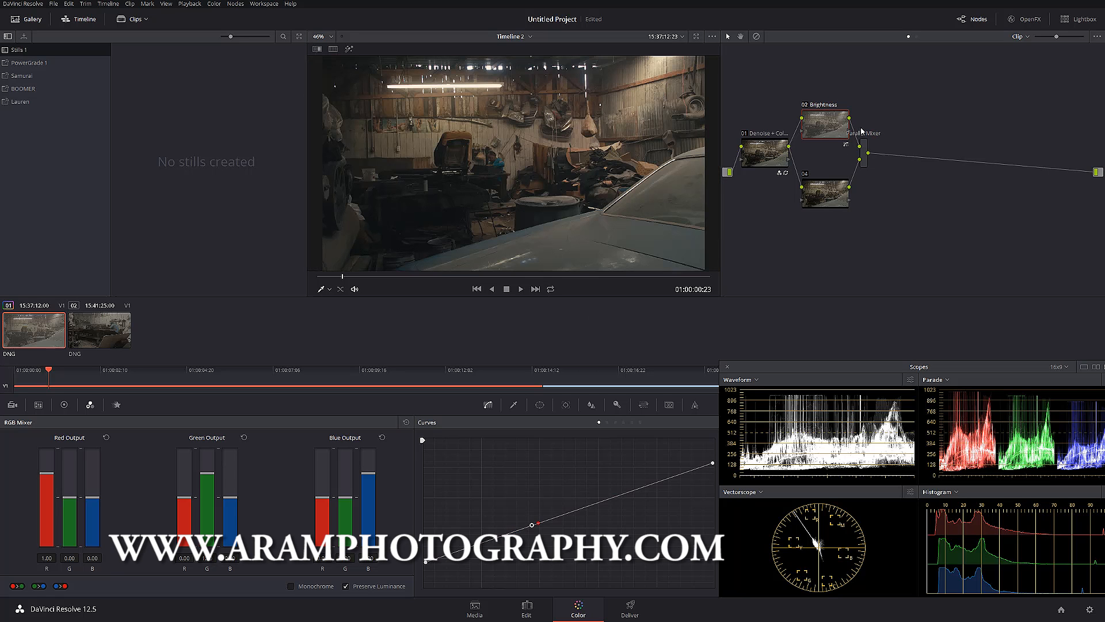
pyautogui.hotkey('ctrl', 'd')
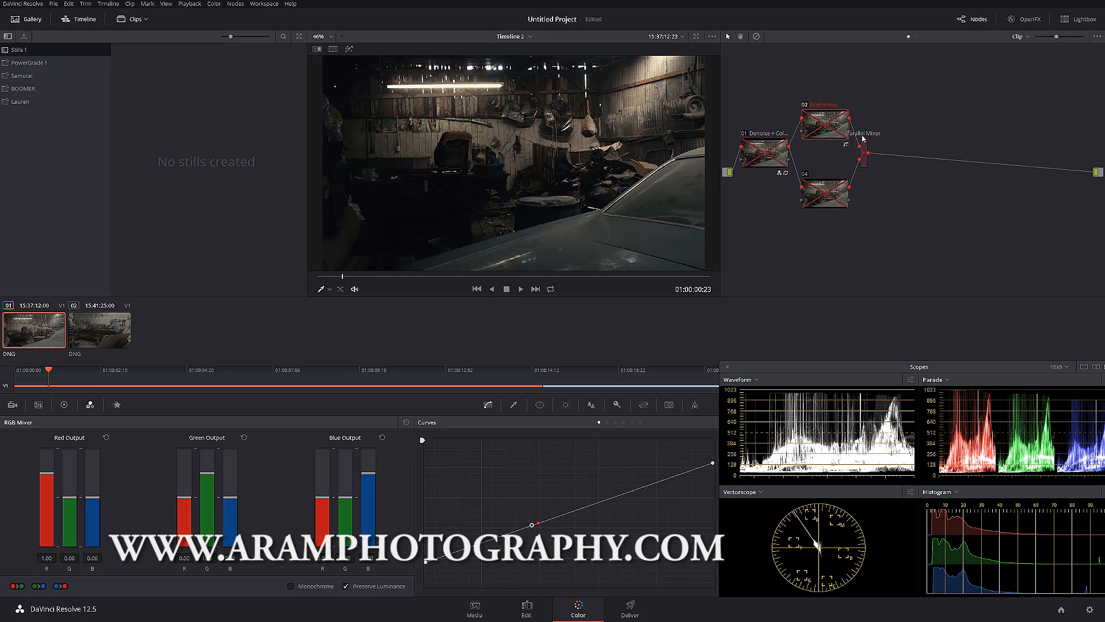
pyautogui.hotkey('ctrl', 'd')
pyautogui.hotkey('ctrl', 'd')
pyautogui.hotkey('ctrl', 'd')
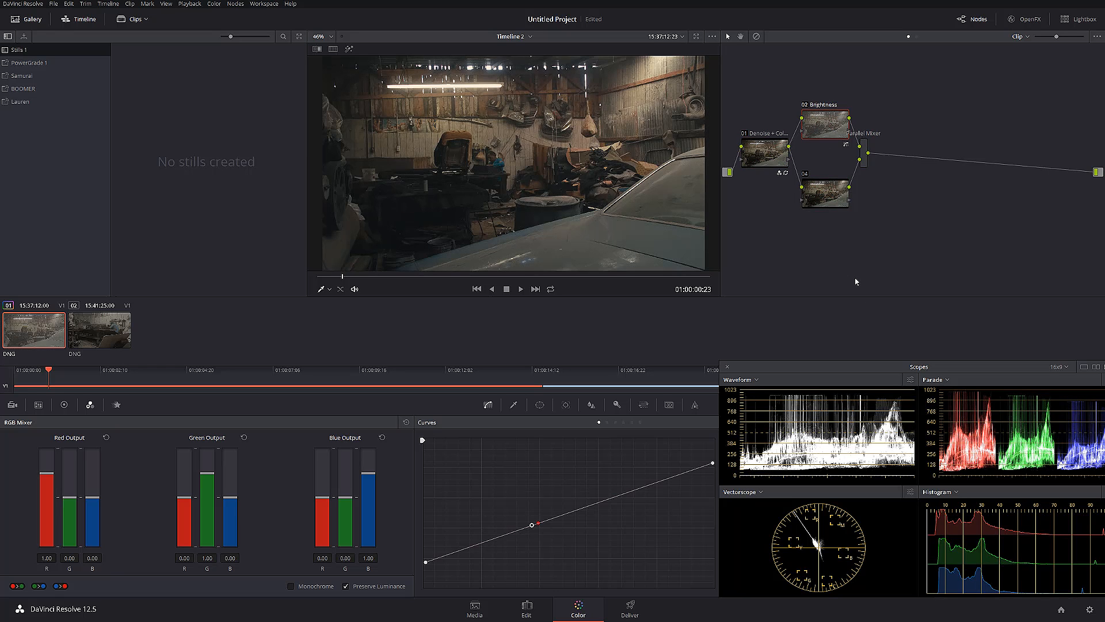
# Move the playhead to 01:00:00:20 and shift node 04 up closer to the Brightness node
pyautogui.moveTo(809, 369)
pyautogui.mouseDown()
pyautogui.moveTo(785, 363)
pyautogui.moveTo(804, 369)
pyautogui.mouseUp()
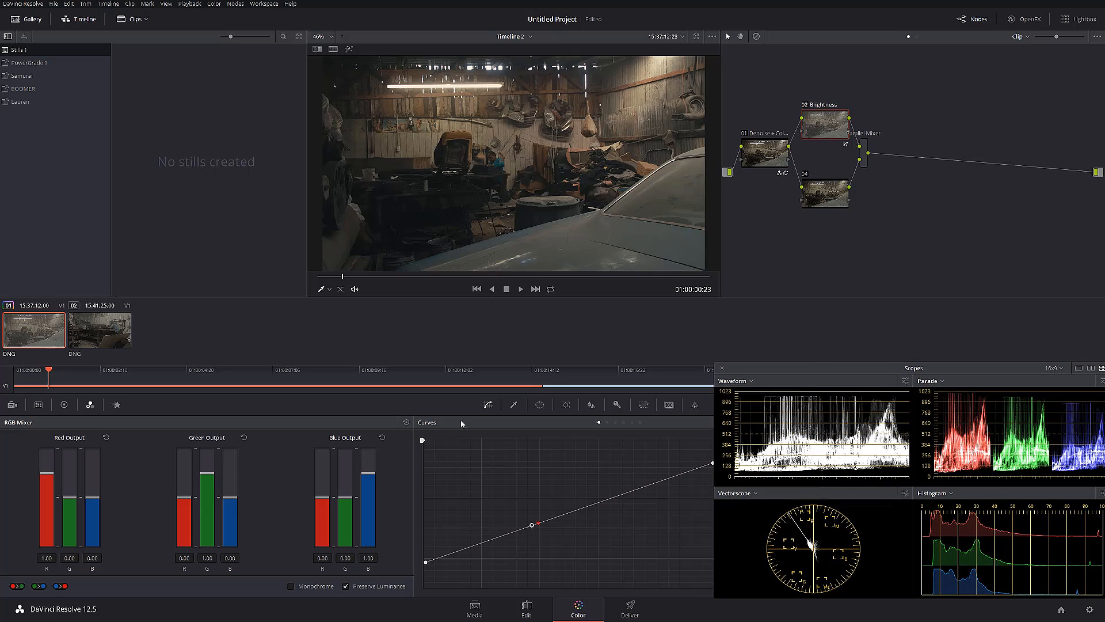
pyautogui.moveTo(351, 277)
pyautogui.mouseDown()
pyautogui.moveTo(604, 274)
pyautogui.moveTo(329, 277)
pyautogui.moveTo(341, 276)
pyautogui.mouseUp()
pyautogui.moveTo(826, 195); pyautogui.dragTo(825, 185)
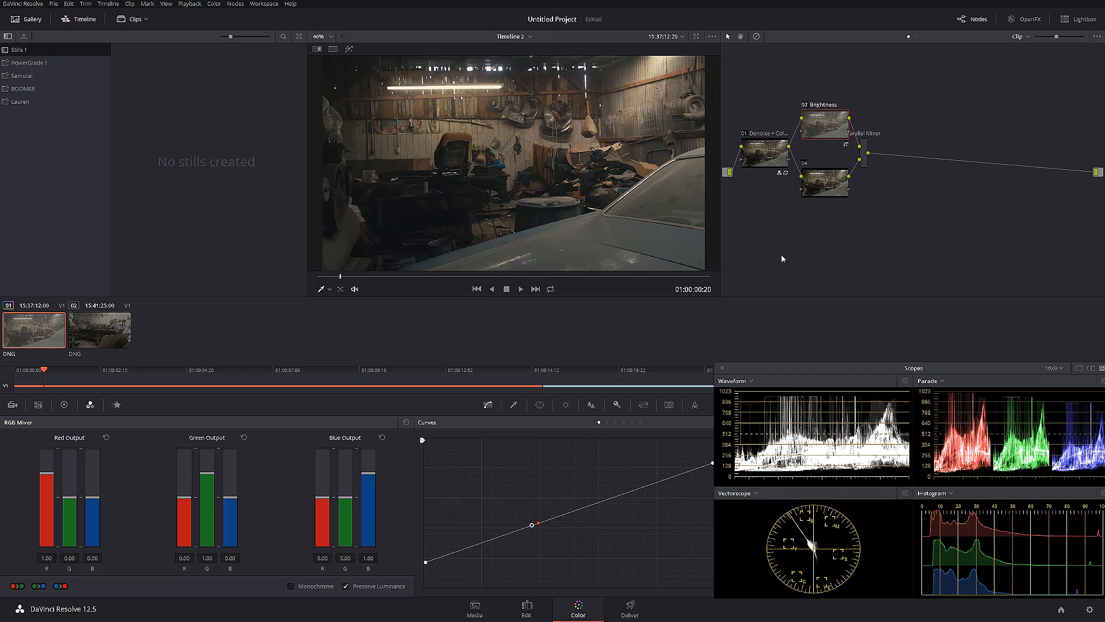
# Add a circle window to node 04 and stretch it horizontally into an ellipse nearly as wide as the frame
pyautogui.click(822, 184)
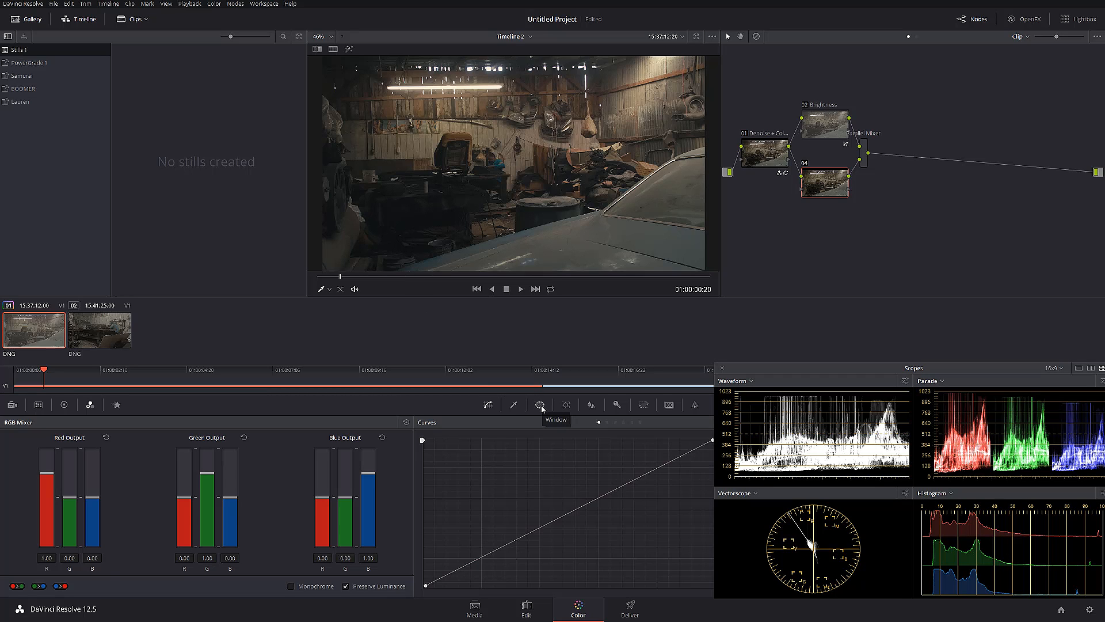
pyautogui.click(540, 405)
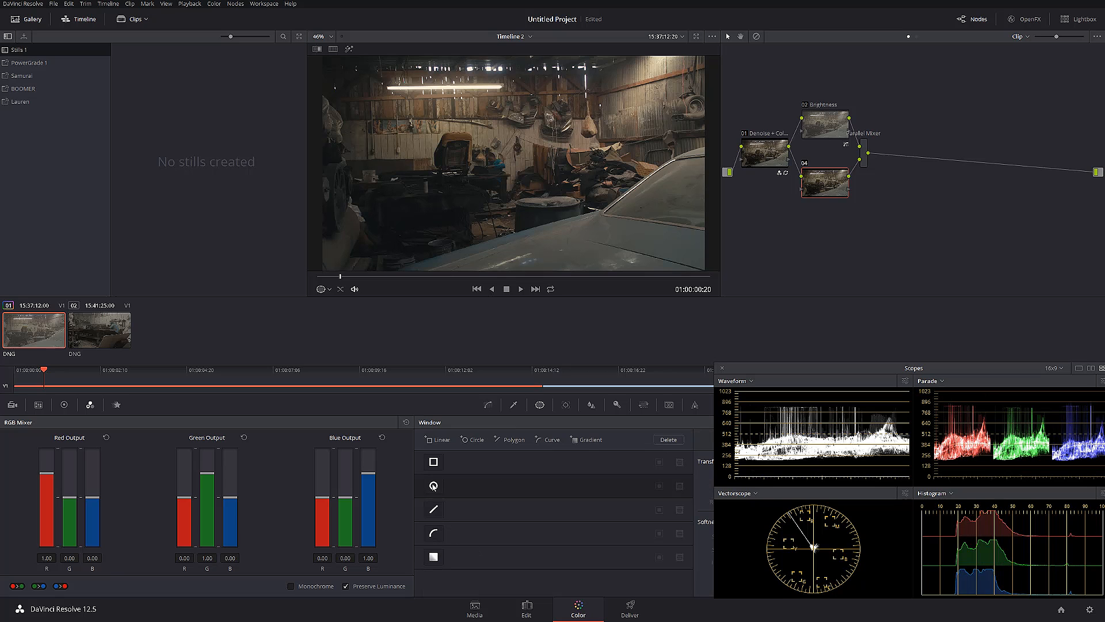
pyautogui.click(433, 485)
pyautogui.moveTo(568, 163); pyautogui.dragTo(691, 167)
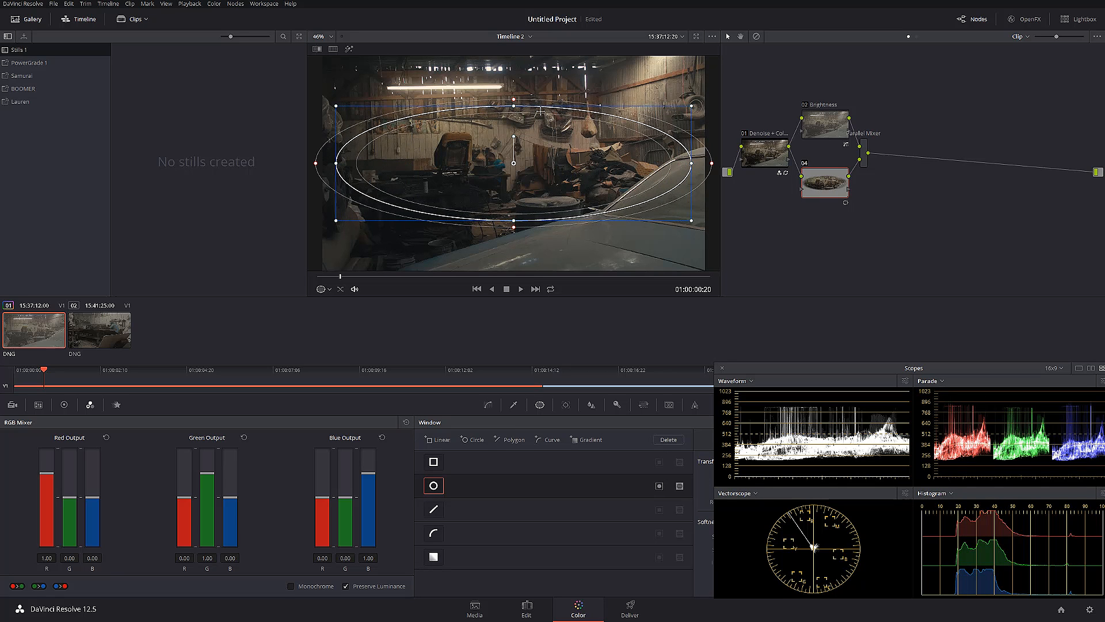
# Enlarge and slightly tilt the elliptical window, and place it over the garage's back wall, extending past the frame's right edge
pyautogui.moveTo(515, 106); pyautogui.dragTo(514, 94)
pyautogui.moveTo(543, 171); pyautogui.dragTo(561, 142)
pyautogui.moveTo(534, 106); pyautogui.dragTo(535, 198)
pyautogui.moveTo(694, 166); pyautogui.dragTo(727, 163)
pyautogui.moveTo(517, 176); pyautogui.dragTo(540, 166)
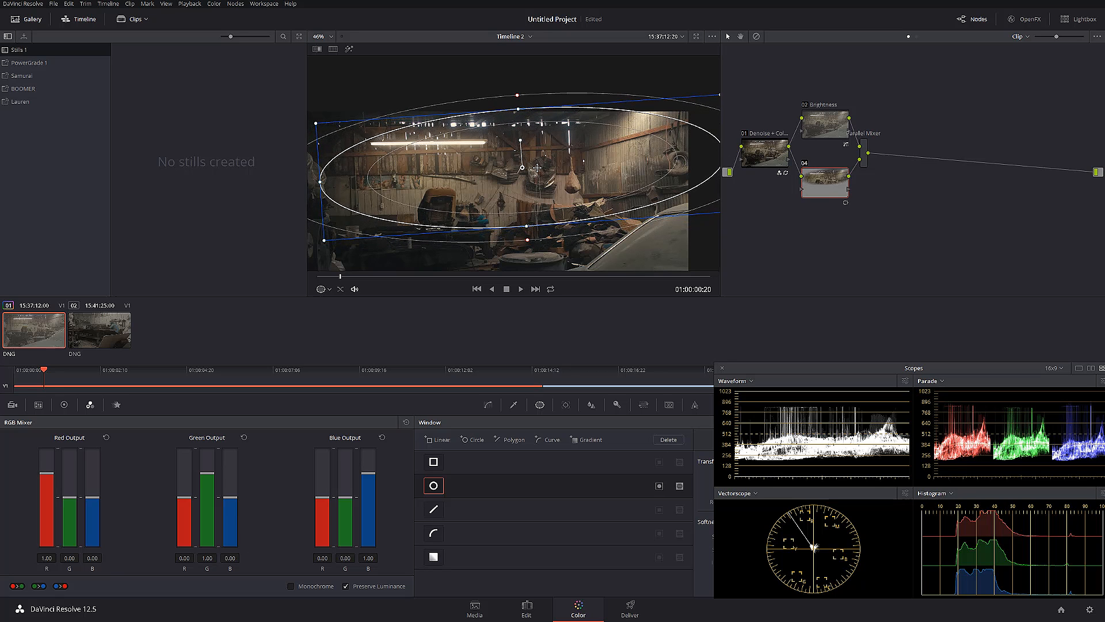
pyautogui.moveTo(545, 237); pyautogui.dragTo(569, 209)
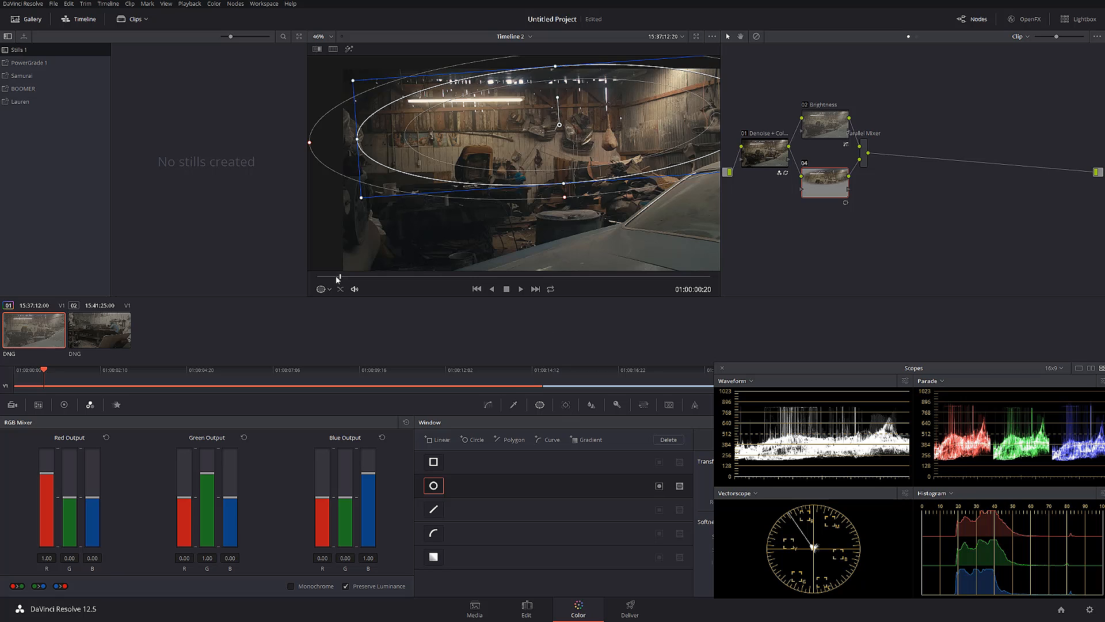
# Track node 04's window forward from the clip's first frame, and check the tracked motion back to 01:00:04:00
pyautogui.moveTo(341, 276); pyautogui.dragTo(289, 276)
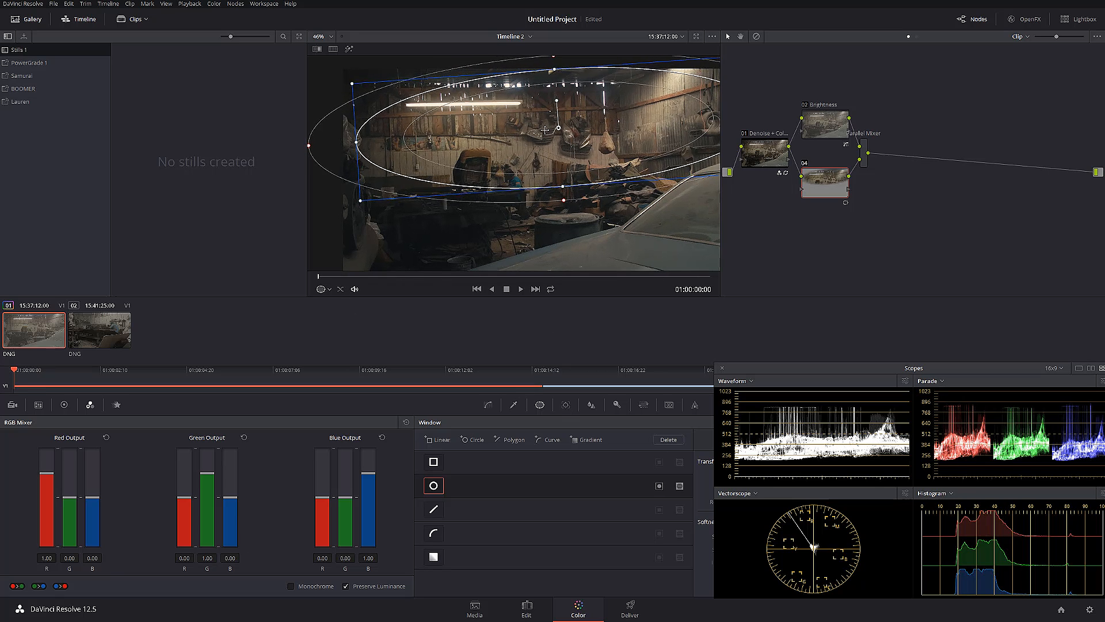
pyautogui.click(566, 405)
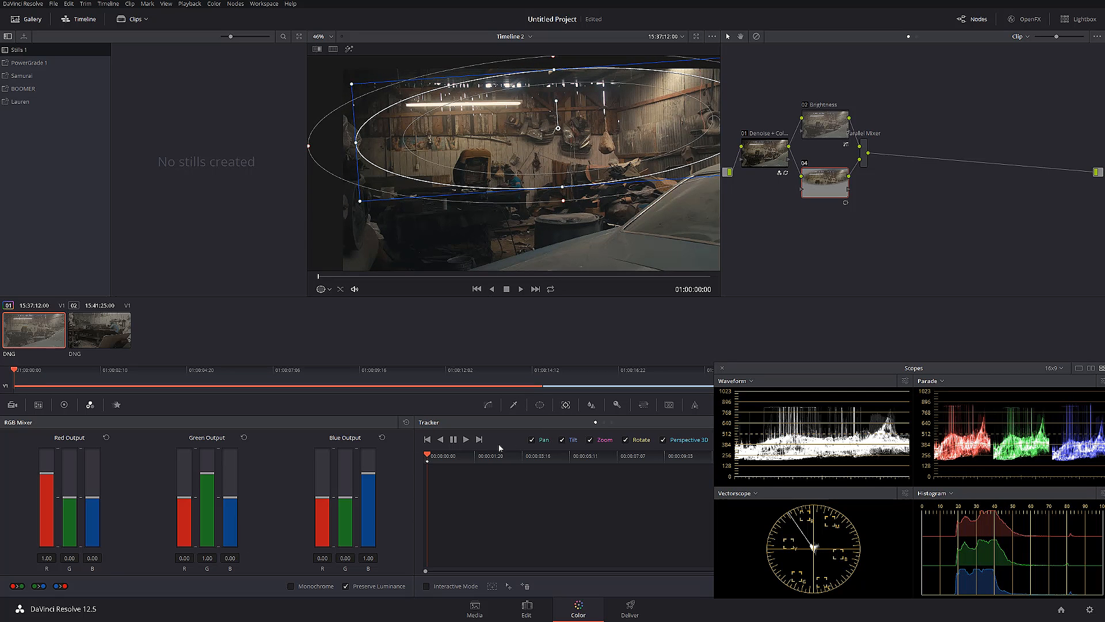
pyautogui.click(467, 441)
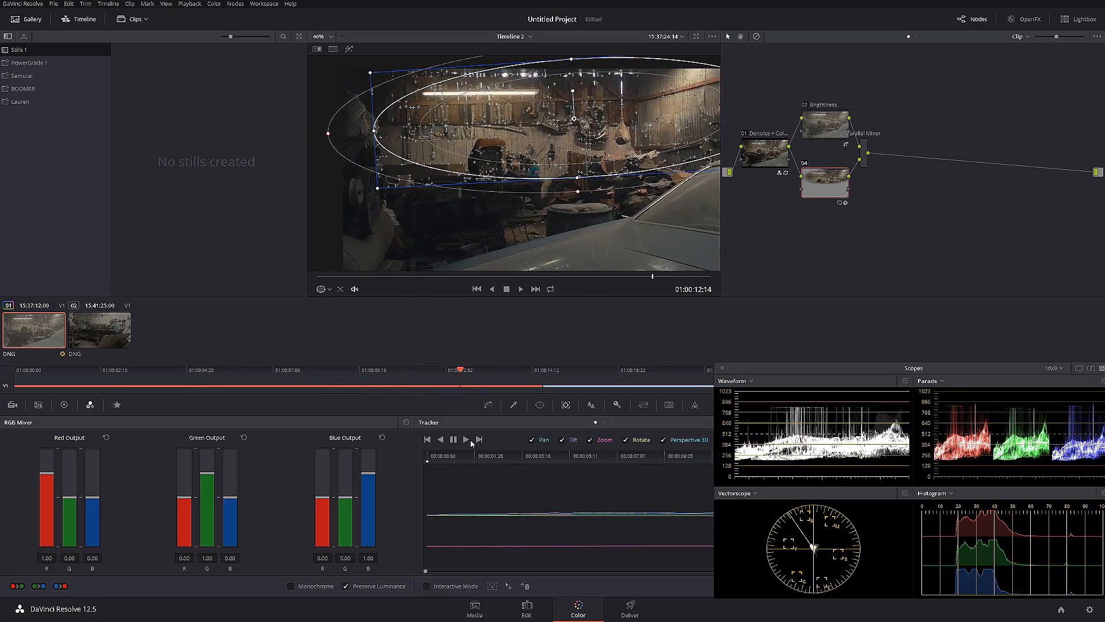
pyautogui.moveTo(670, 277); pyautogui.dragTo(425, 278)
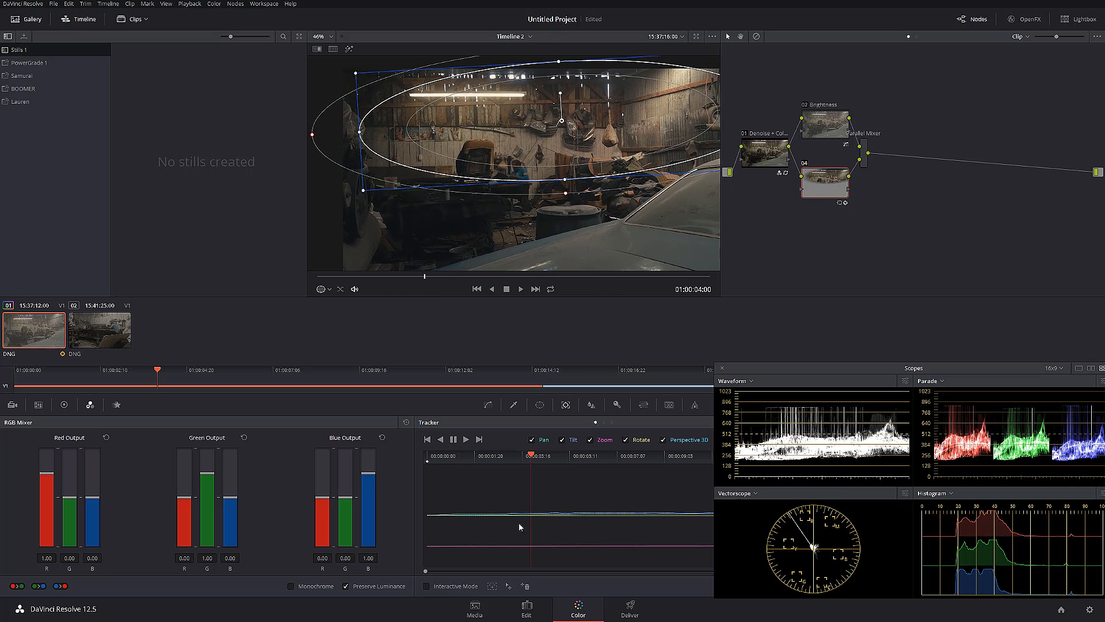
# Qualify node 04 by luminance only with the highlight preview on, setting Luminance Low to 56.5 and L. Soft to 4.3
pyautogui.click(512, 406)
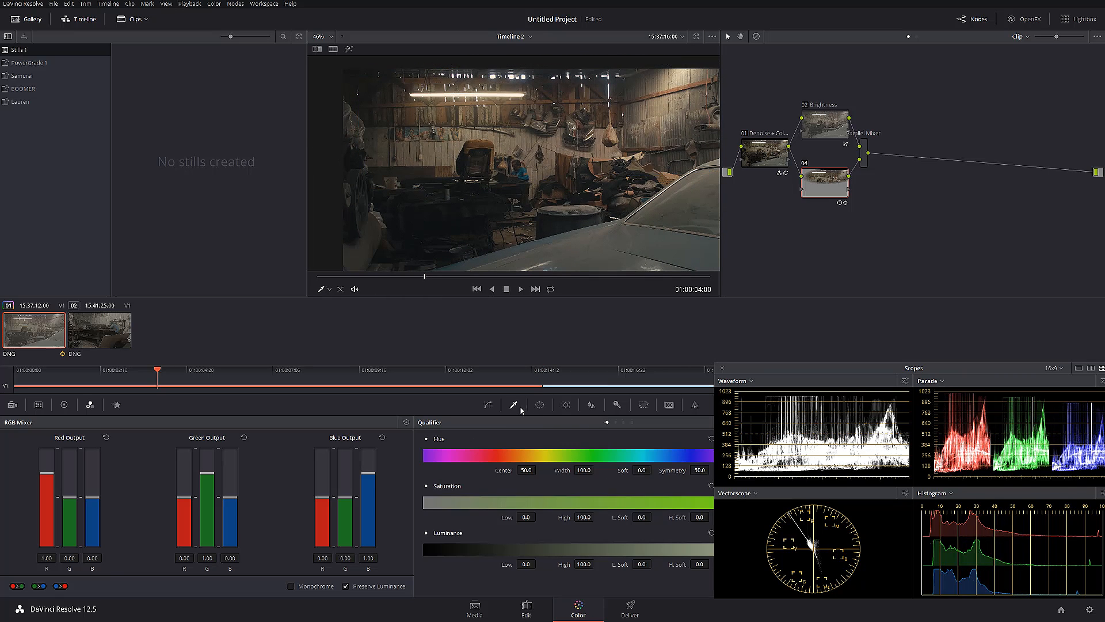
pyautogui.click(624, 422)
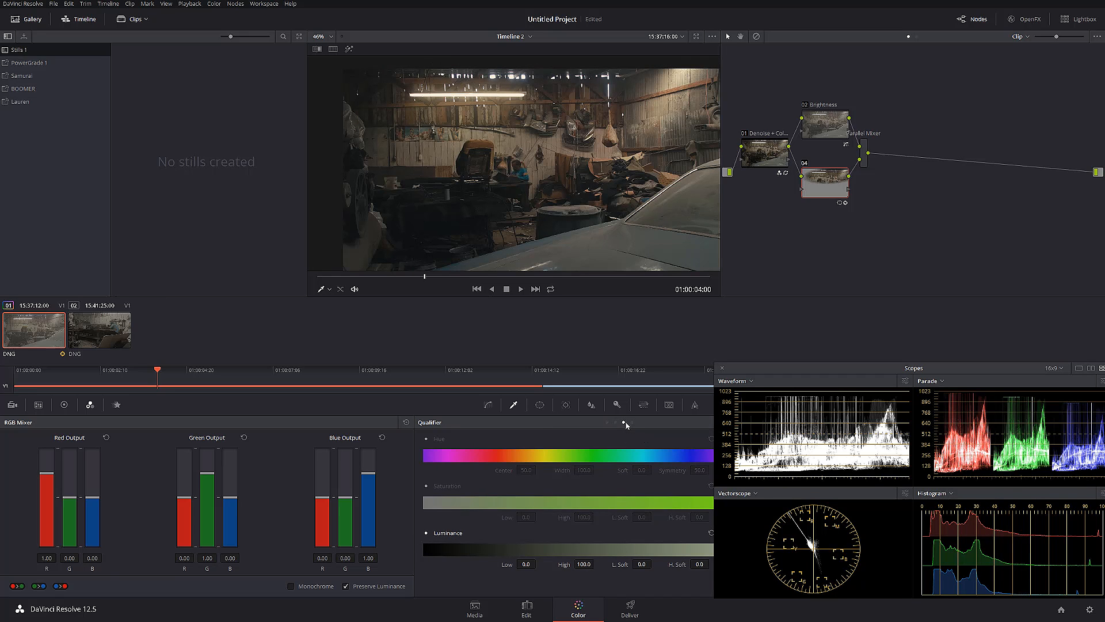
pyautogui.click(348, 50)
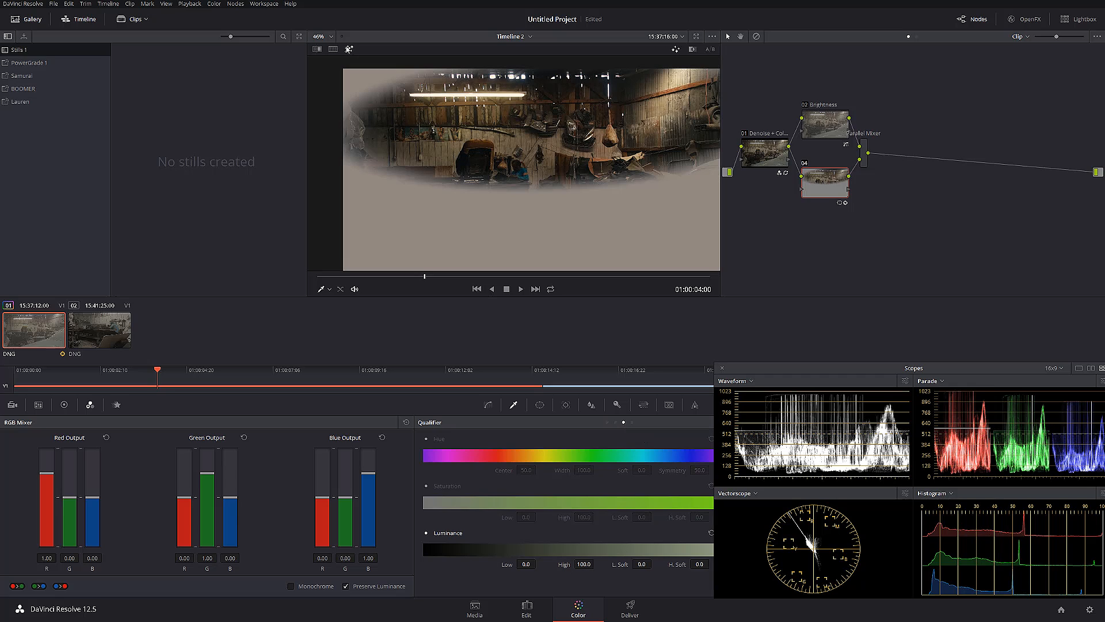
pyautogui.moveTo(526, 564)
pyautogui.mouseDown()
pyautogui.moveTo(552, 564)
pyautogui.moveTo(539, 564)
pyautogui.mouseUp()
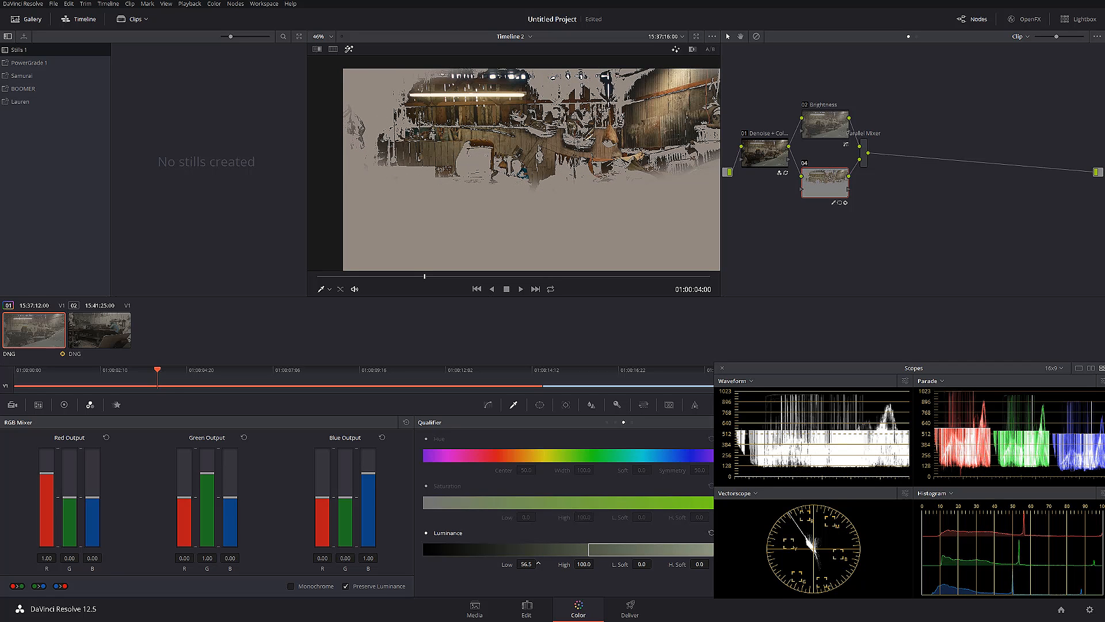
pyautogui.moveTo(641, 564)
pyautogui.mouseDown()
pyautogui.moveTo(654, 564)
pyautogui.moveTo(644, 564)
pyautogui.mouseUp()
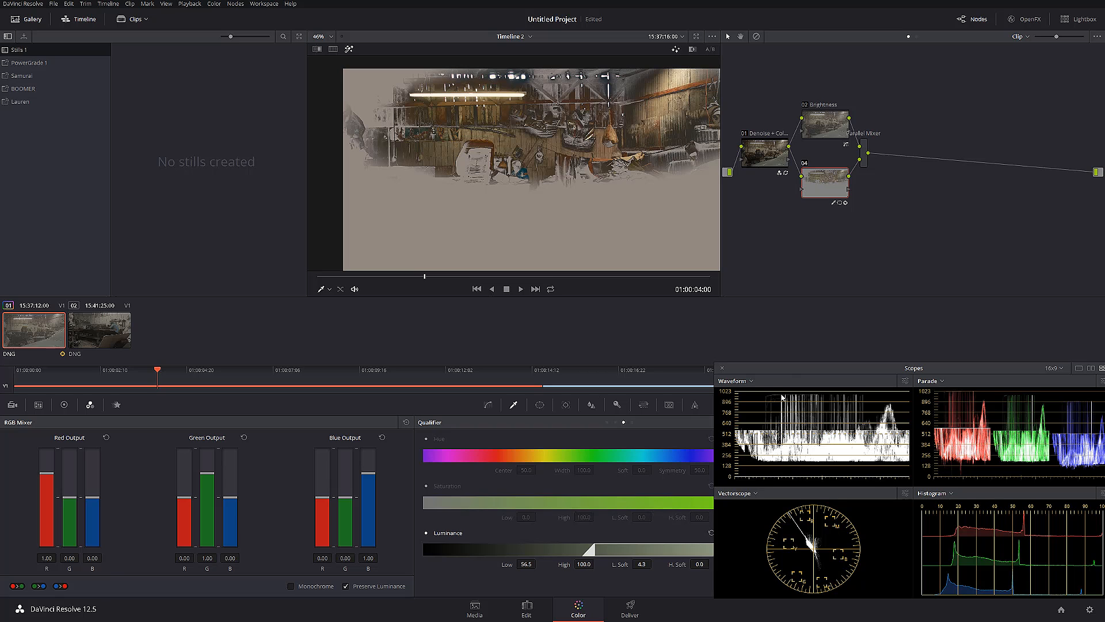
# Move the scopes aside to uncover Matte Finesse, set Blur Radius to 4.4, and inspect the matte edges up close
pyautogui.moveTo(783, 369); pyautogui.dragTo(896, 362)
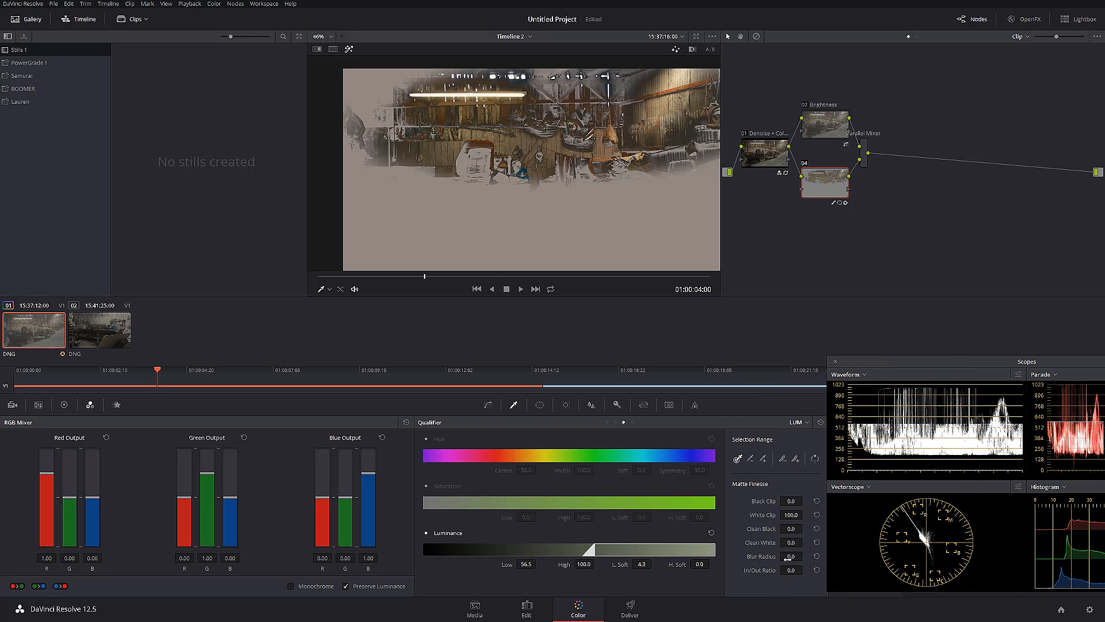
pyautogui.moveTo(793, 556); pyautogui.dragTo(803, 556)
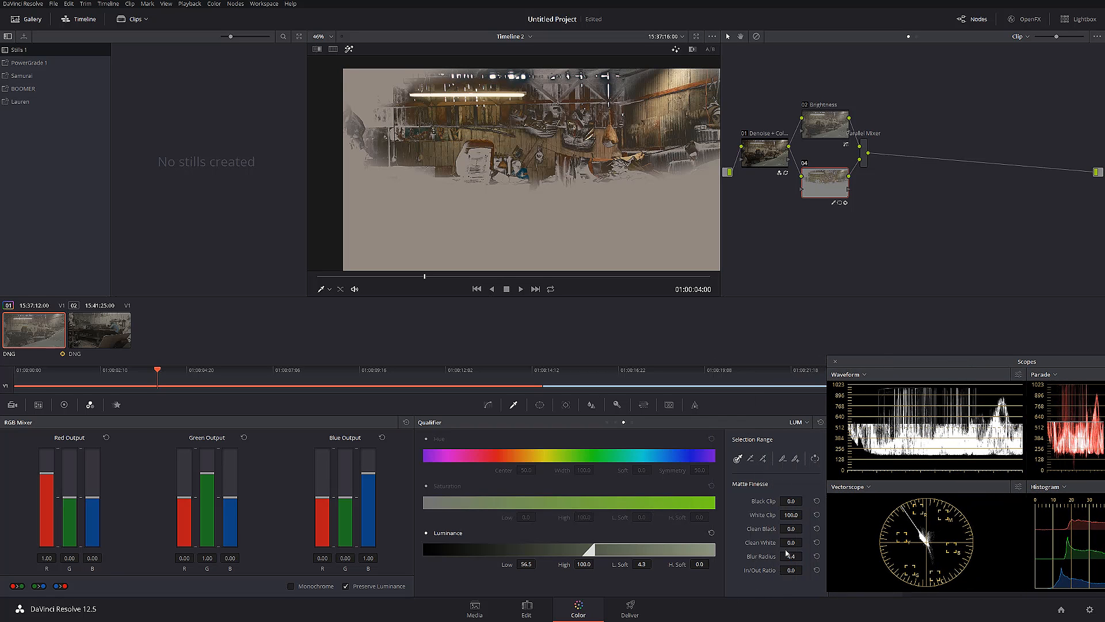
pyautogui.scroll(3, 512, 183)
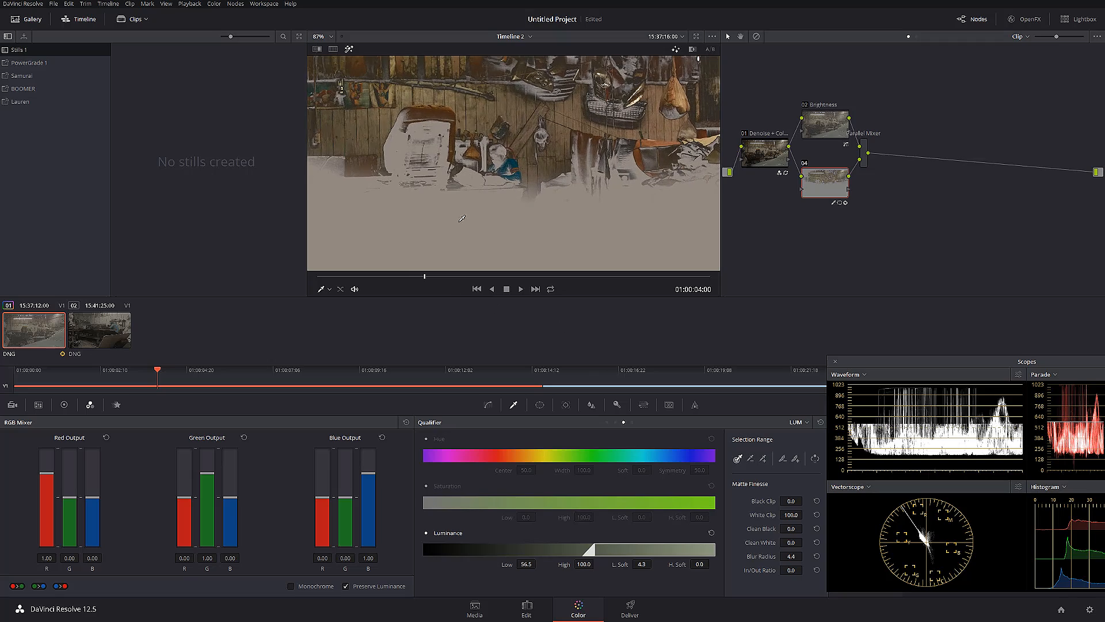
# Check node 04's matte at 01:00:04:11, raise Luminance Low to 58.4, and turn the highlight preview off
pyautogui.moveTo(426, 276)
pyautogui.mouseDown()
pyautogui.moveTo(506, 285)
pyautogui.moveTo(436, 278)
pyautogui.mouseUp()
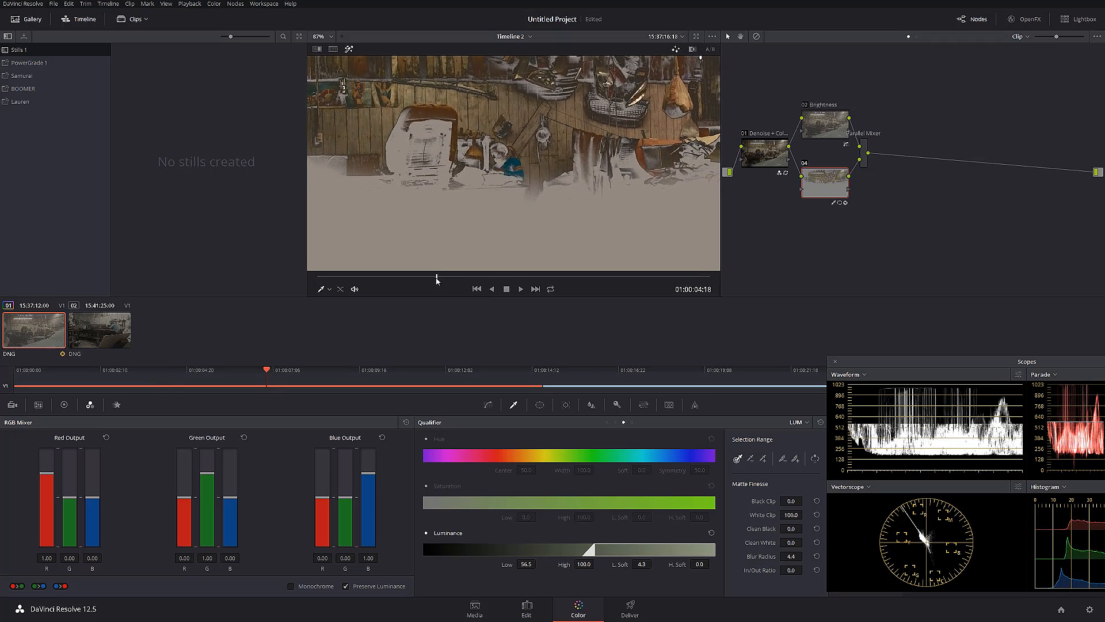
pyautogui.scroll(-2, 499, 193)
pyautogui.scroll(-1, 500, 193)
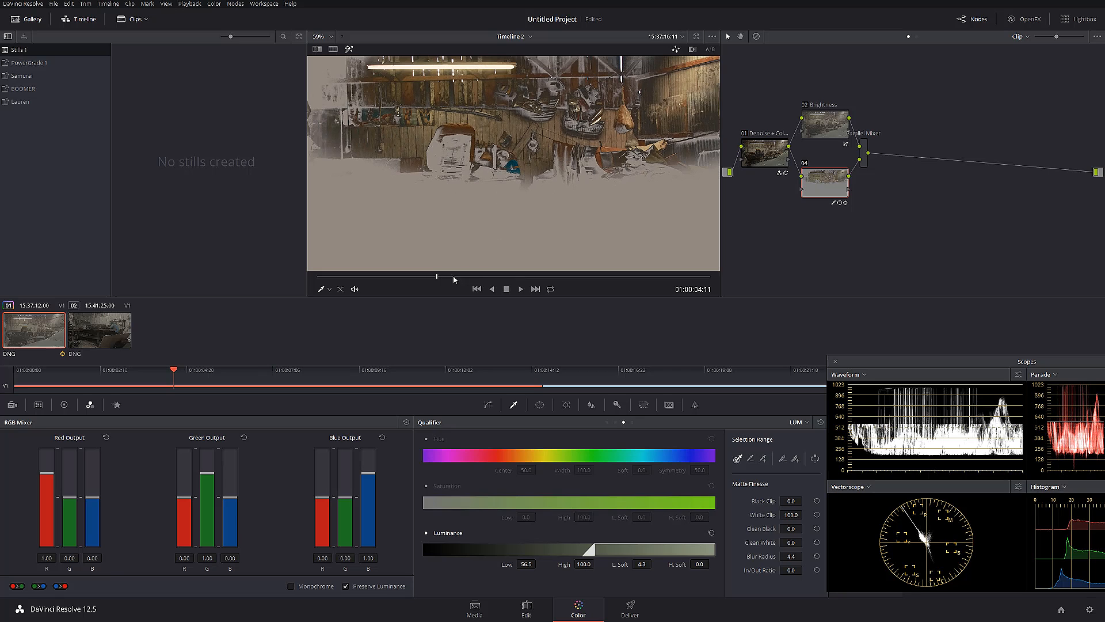
pyautogui.moveTo(528, 566); pyautogui.dragTo(538, 563)
pyautogui.scroll(3, 507, 179)
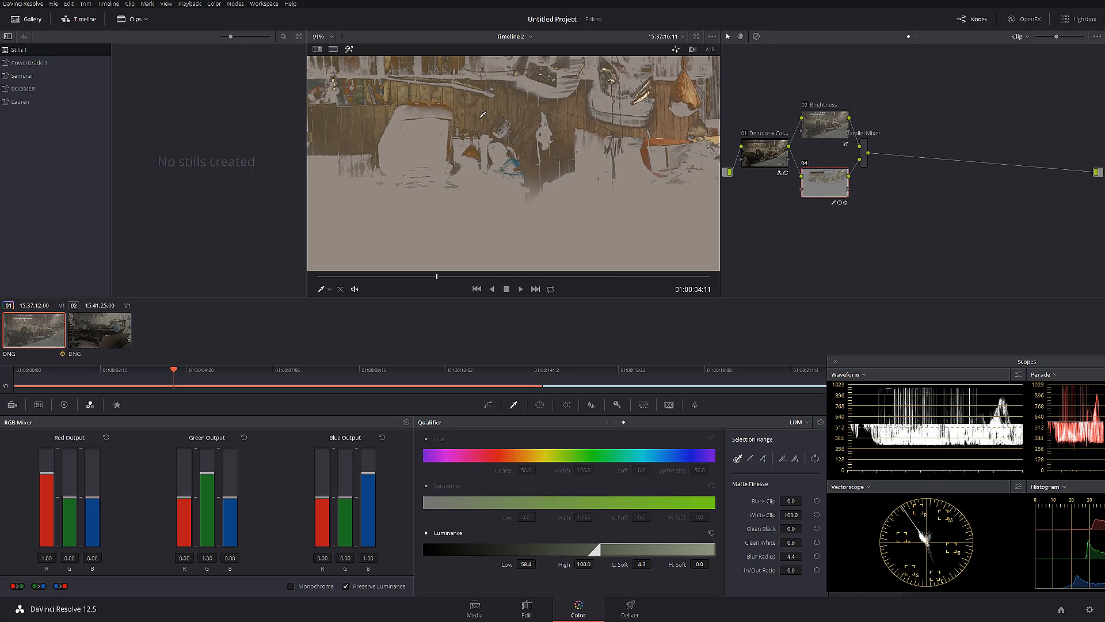
pyautogui.scroll(-3, 501, 178)
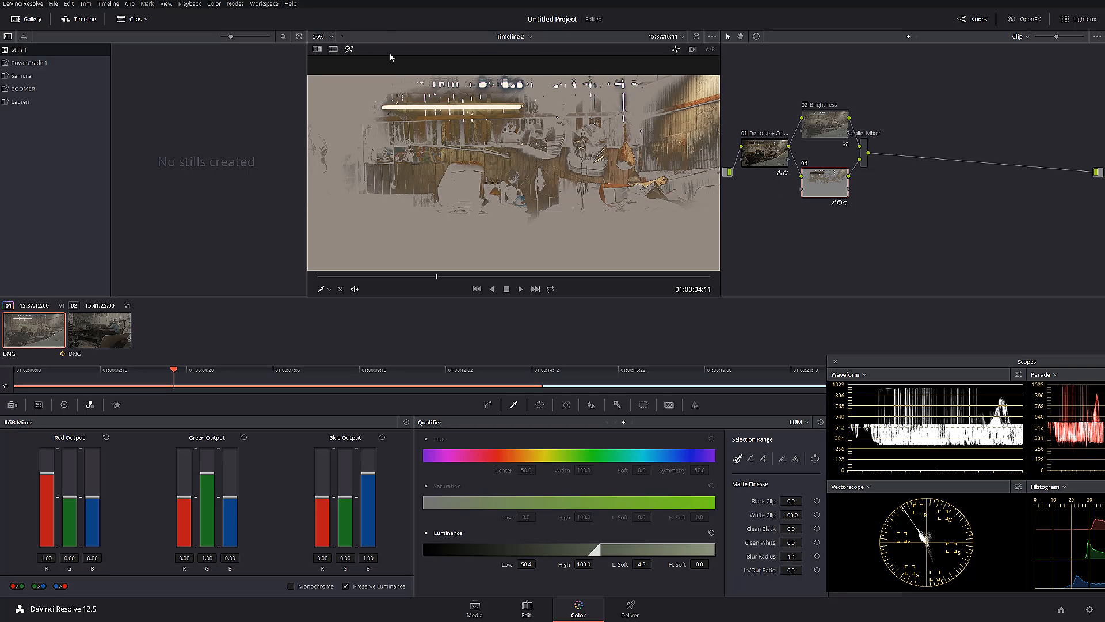
pyautogui.click(351, 49)
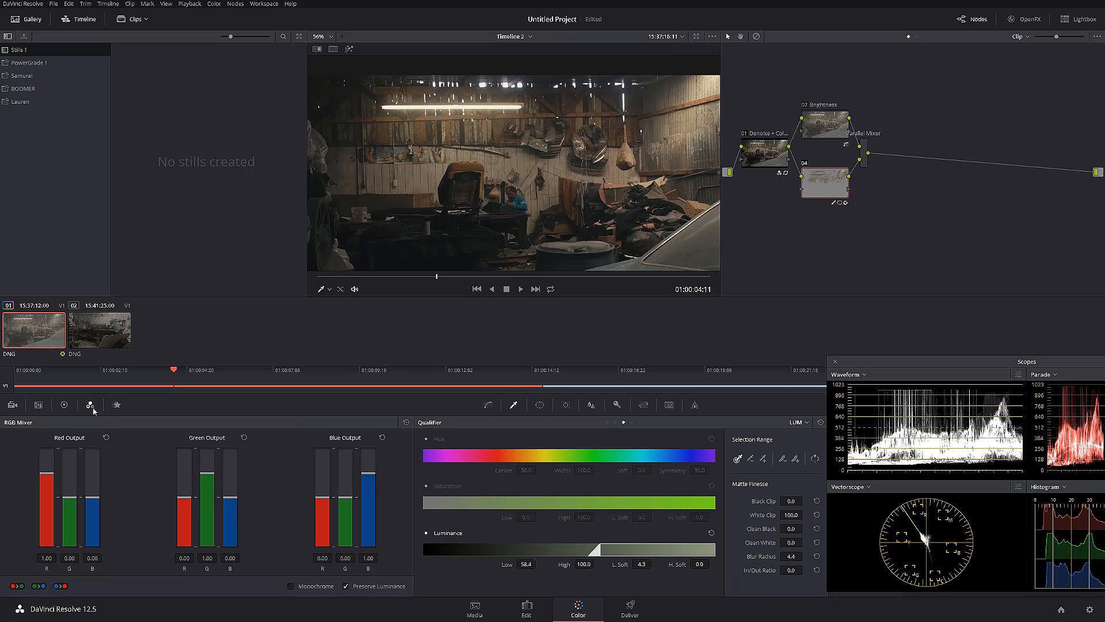
# Discard a trial tint of node 04's Gamma and set its Gamma to 0.02 on all channels
pyautogui.click(64, 405)
pyautogui.moveTo(154, 491)
pyautogui.mouseDown()
pyautogui.moveTo(142, 477)
pyautogui.moveTo(161, 503)
pyautogui.mouseUp()
pyautogui.click(196, 437)
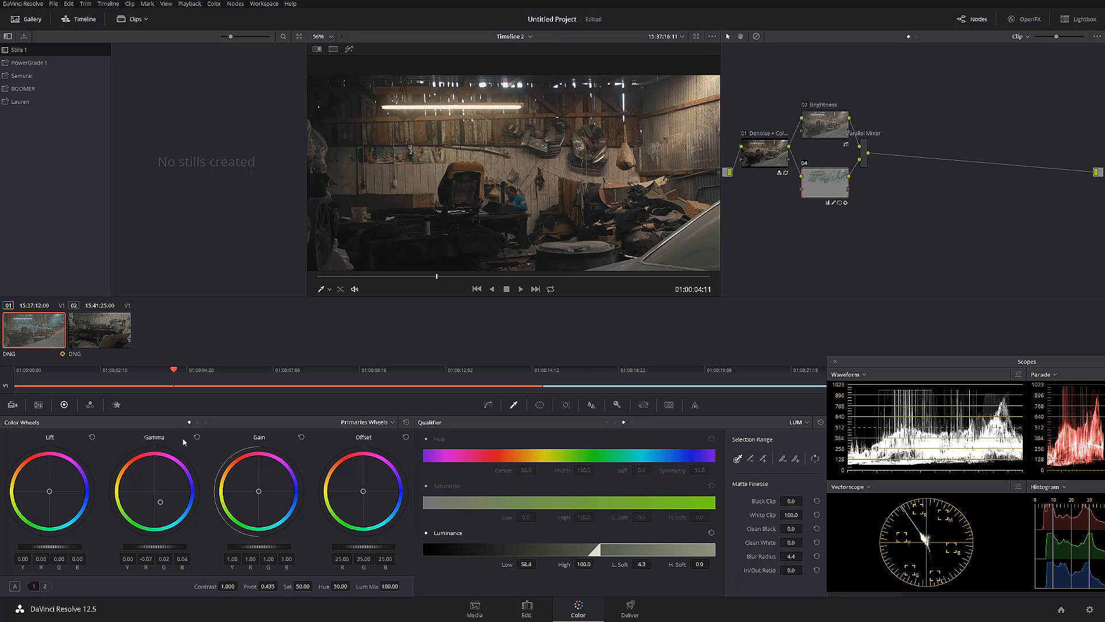
pyautogui.moveTo(155, 547); pyautogui.dragTo(164, 547)
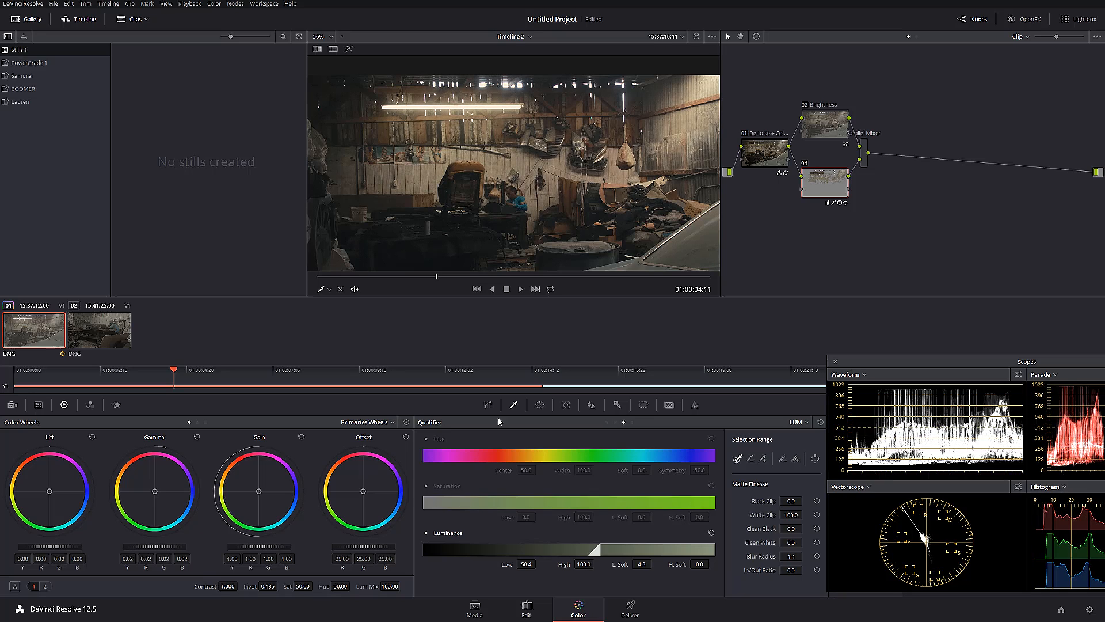
# Compare the image with node 04 disabled and enabled, and play the clip forward to check the wall
pyautogui.click(807, 161)
pyautogui.click(806, 161)
pyautogui.click(806, 162)
pyautogui.click(806, 163)
pyautogui.click(807, 162)
pyautogui.click(807, 163)
pyautogui.click(807, 163)
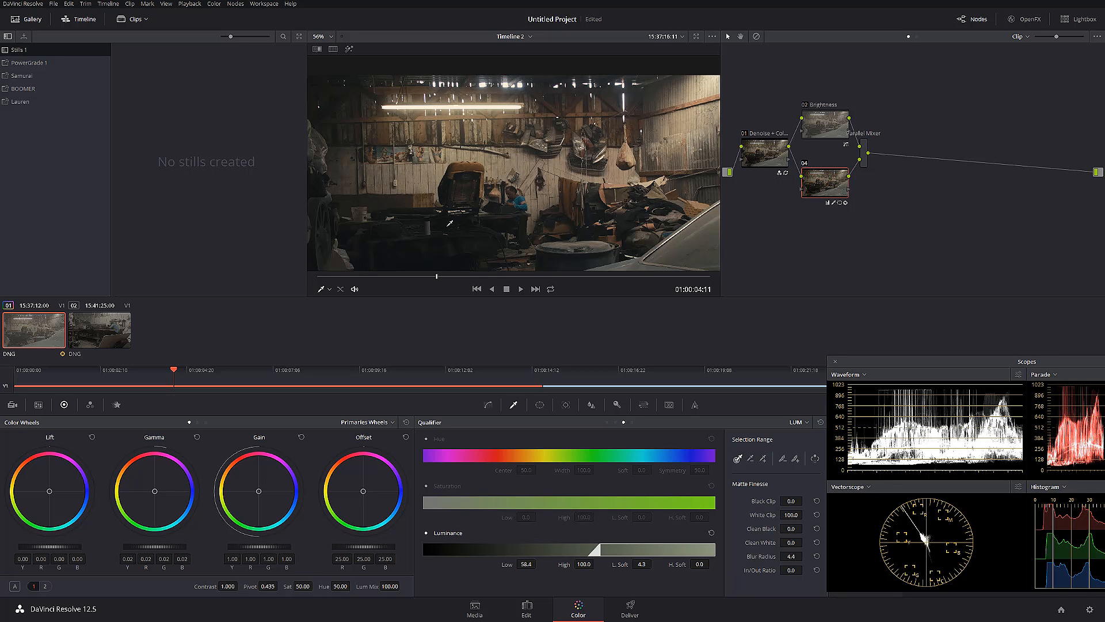
pyautogui.press('space')
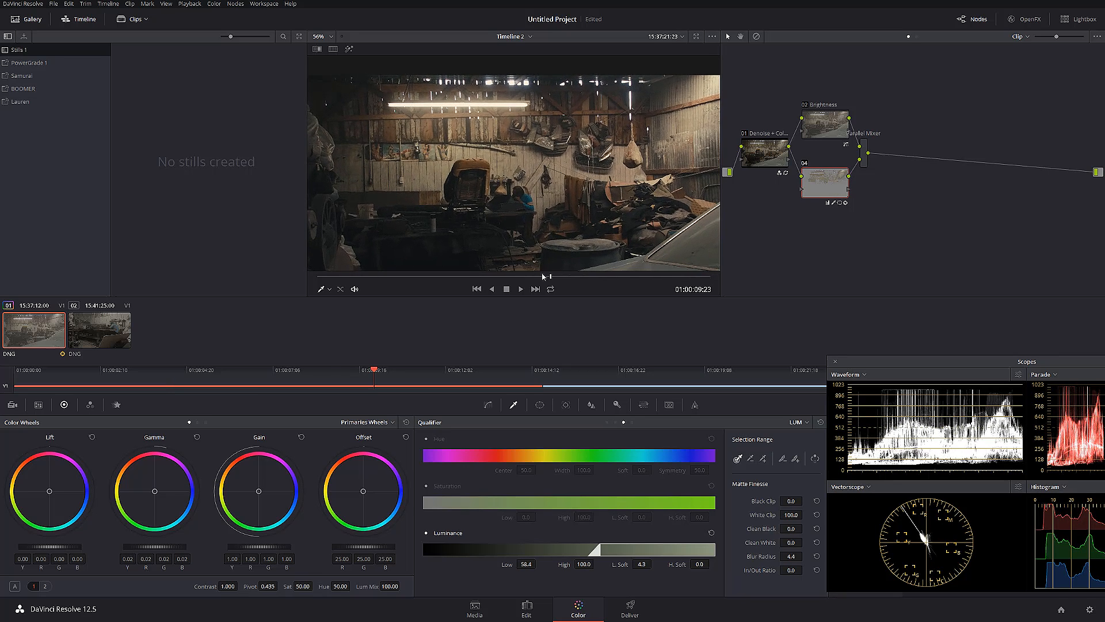
pyautogui.scroll(-2, 536, 262)
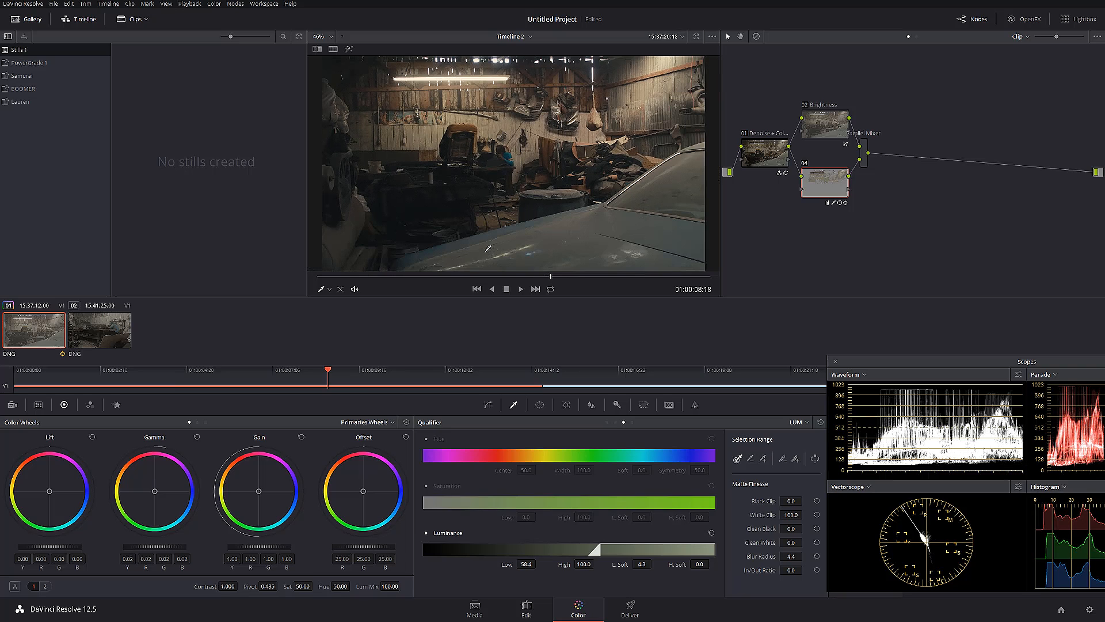
# Compare the full grade with all nodes bypassed and re-enabled
pyautogui.hotkey('ctrl', 'd')
pyautogui.hotkey('ctrl', 'd')
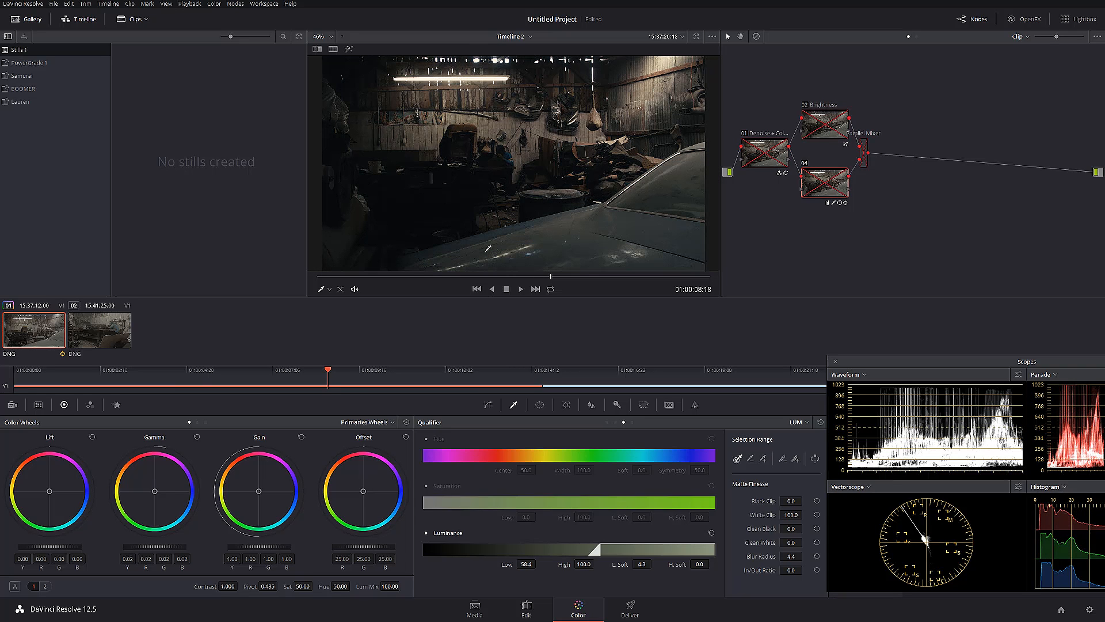
pyautogui.hotkey('alt', 'd')
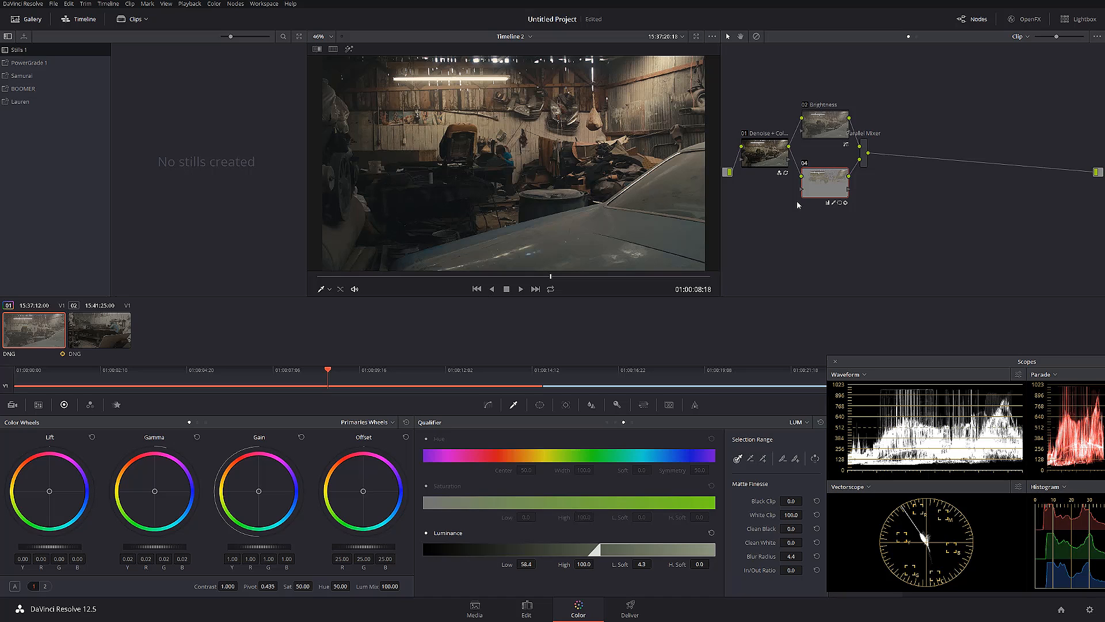
# Add a parallel node 05 below node 04, and shift nodes 02 and 04 up in the graph
pyautogui.hotkey('alt', 'p')
pyautogui.moveTo(822, 124); pyautogui.dragTo(822, 118)
pyautogui.moveTo(829, 187); pyautogui.dragTo(829, 169)
# Label node 04 "local light"
pyautogui.rightClick(824, 160)
pyautogui.click(816, 164)
pyautogui.rightClick(820, 164)
pyautogui.click(856, 183)
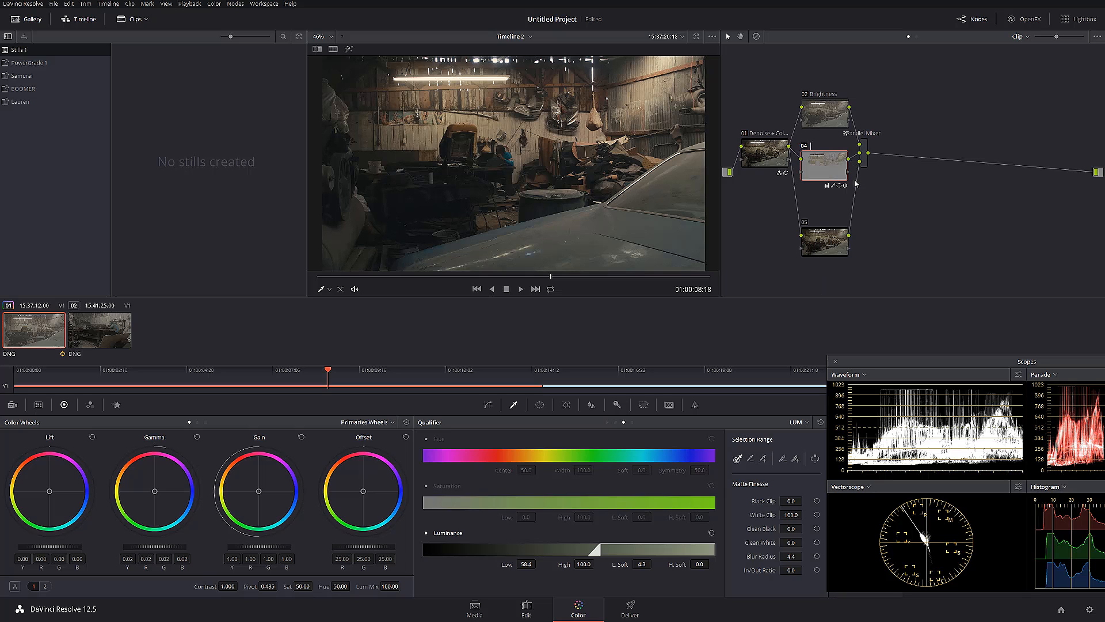
pyautogui.write('local light')
pyautogui.press('Return')
# At 01:00:06:06, draw a closed eight-point curve window on node 05 around the dark area just above the car's hood
pyautogui.click(484, 276)
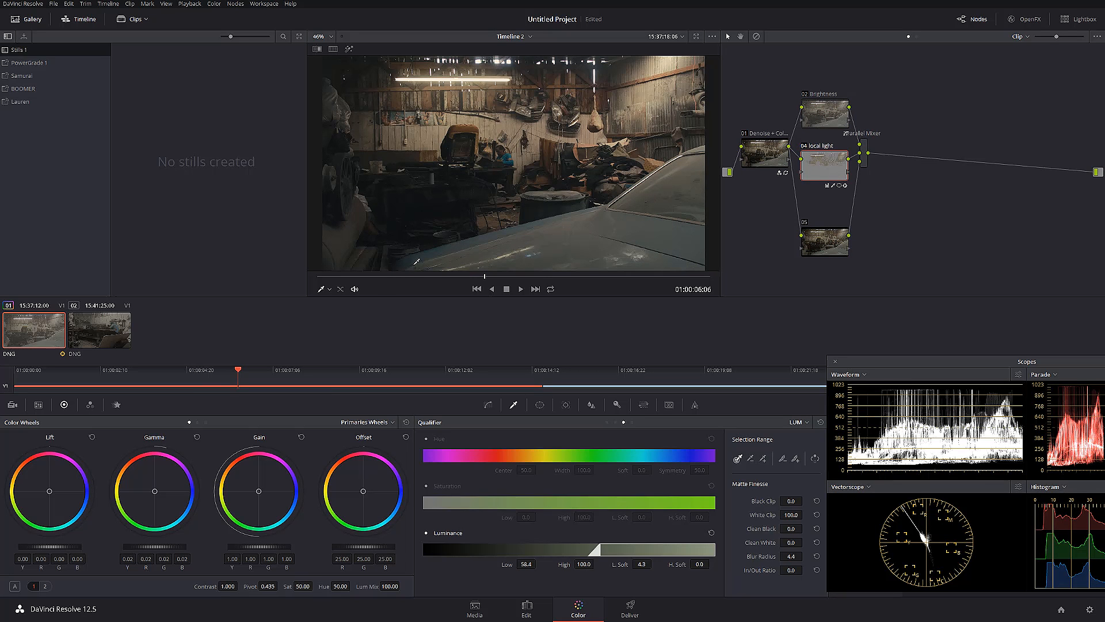
pyautogui.moveTo(833, 230); pyautogui.dragTo(833, 212)
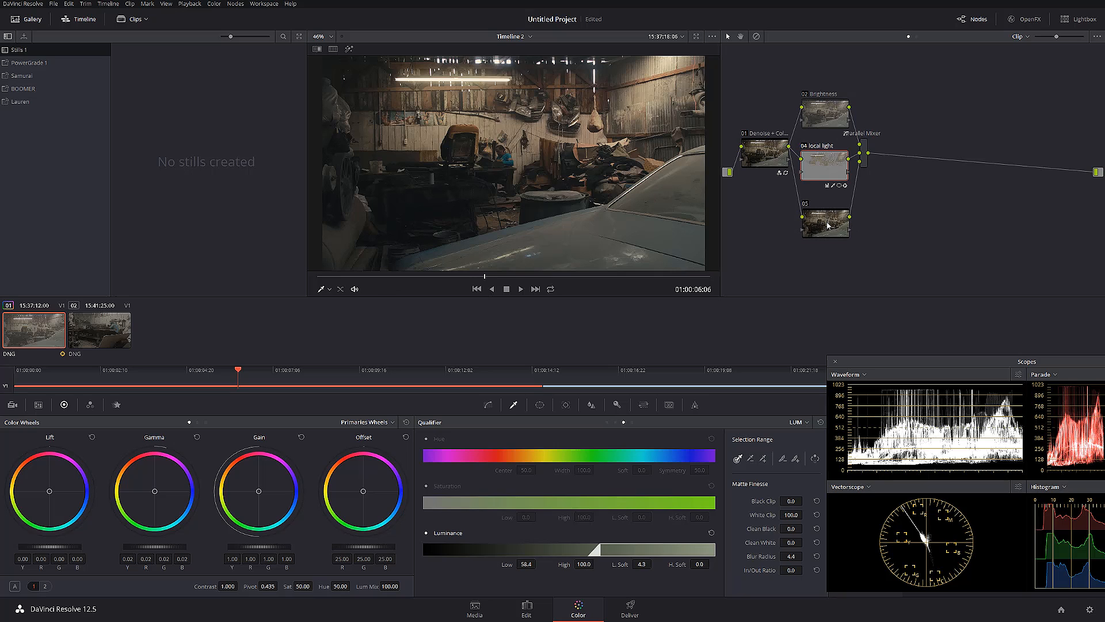
pyautogui.click(539, 404)
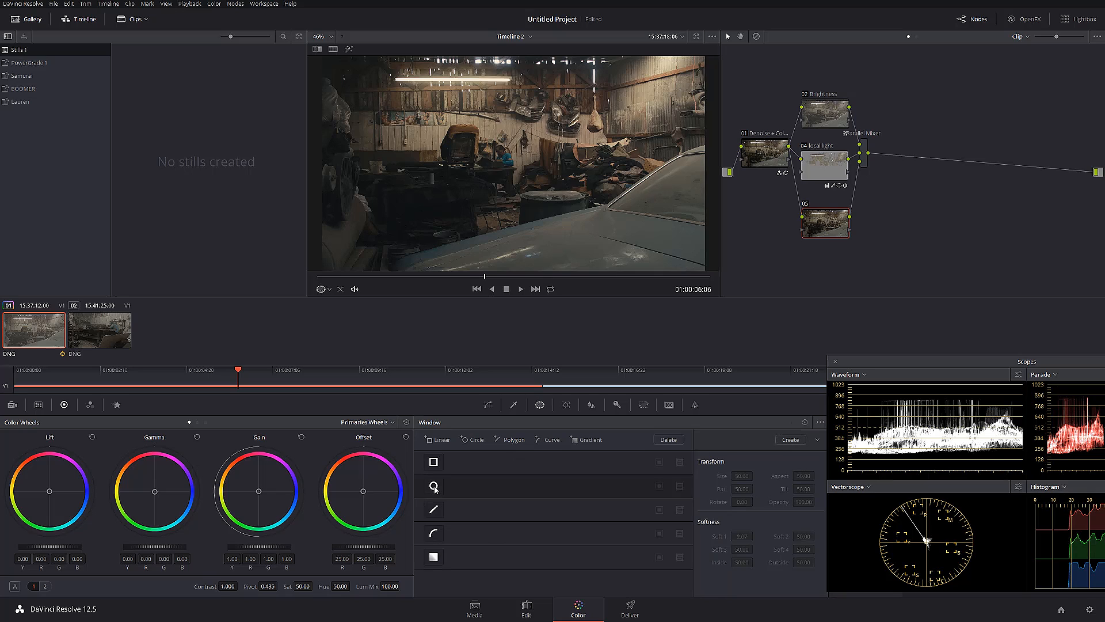
pyautogui.click(434, 533)
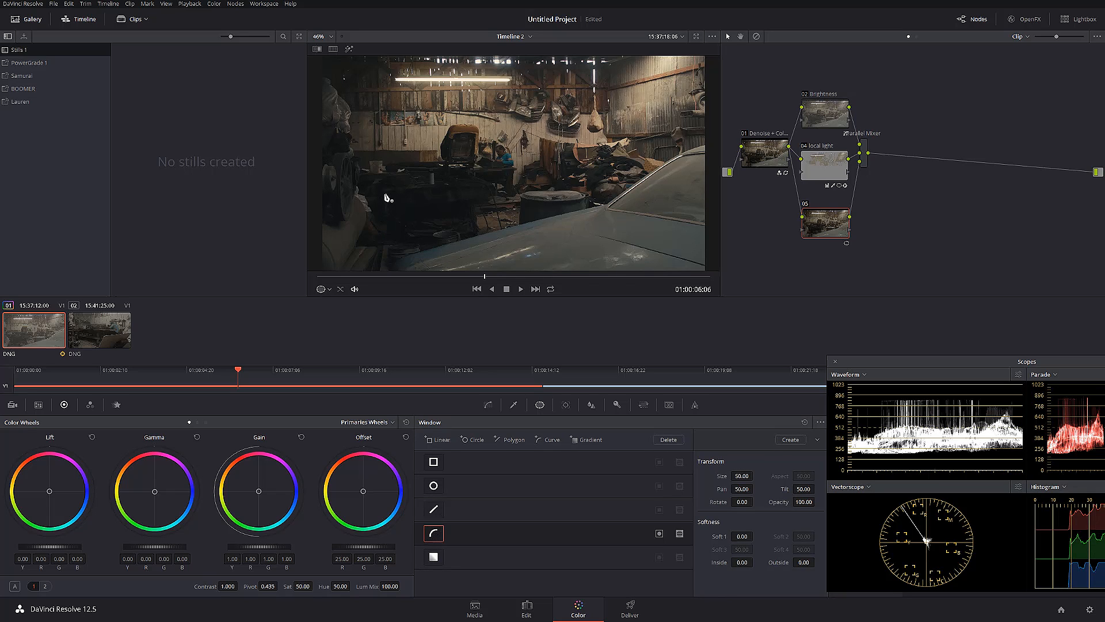
pyautogui.click(385, 196)
pyautogui.click(387, 266)
pyautogui.click(401, 255)
pyautogui.click(439, 245)
pyautogui.click(474, 236)
pyautogui.click(472, 187)
pyautogui.click(433, 188)
pyautogui.click(401, 191)
pyautogui.click(384, 194)
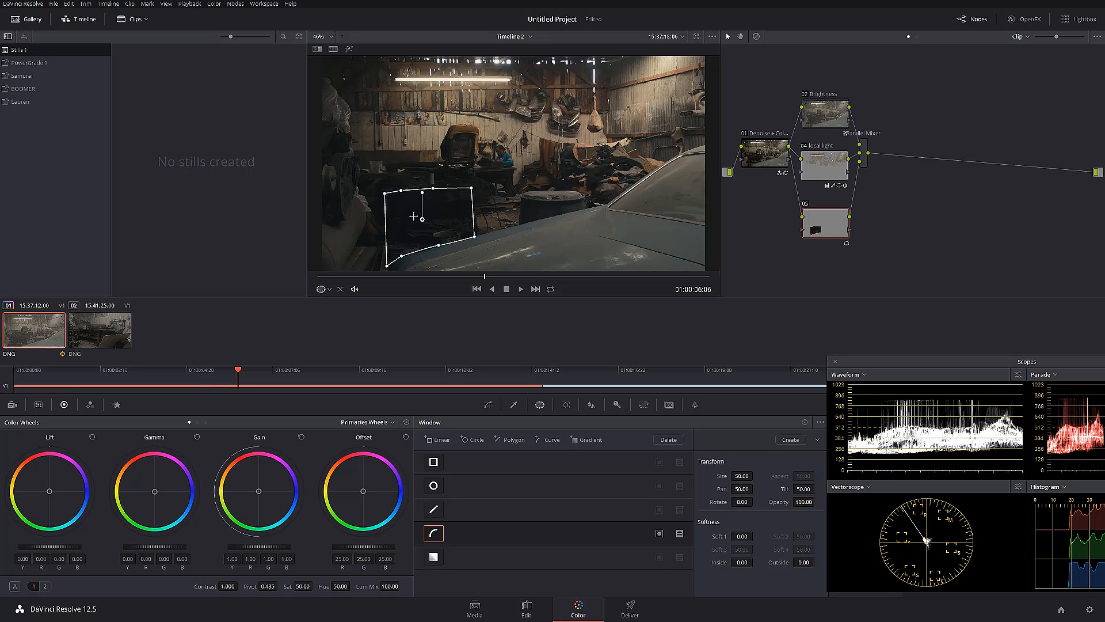
# Soften the curve window's edge with Soft 1 at 2.34, and check its matte in the highlight preview
pyautogui.scroll(2, 416, 214)
pyautogui.scroll(2, 416, 215)
pyautogui.moveTo(349, 248); pyautogui.dragTo(504, 174)
pyautogui.scroll(1, 488, 152)
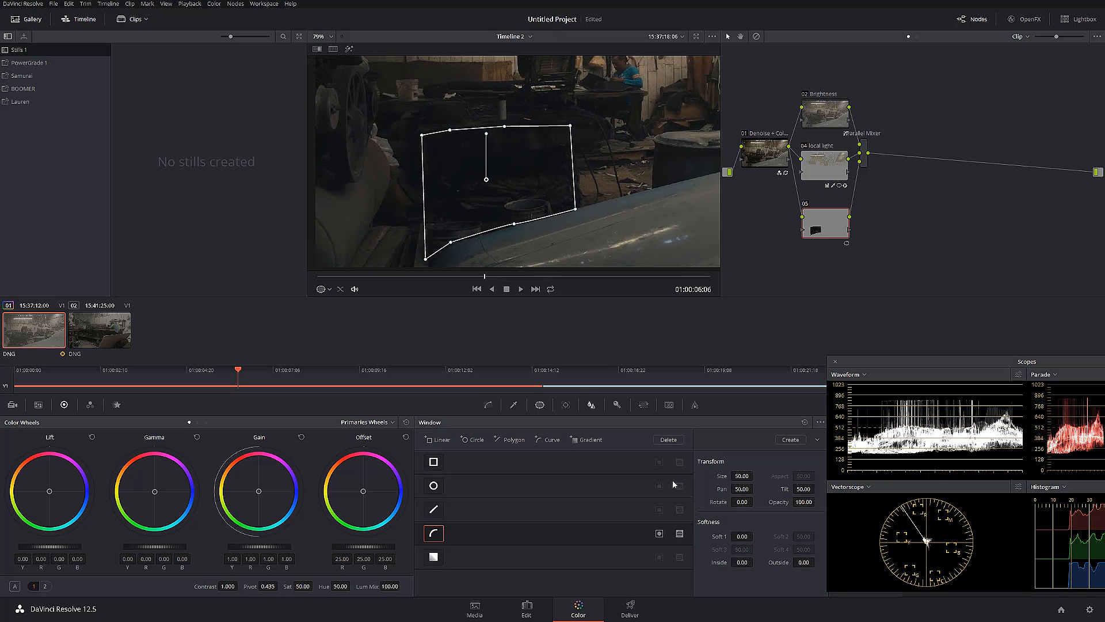
pyautogui.moveTo(746, 535); pyautogui.dragTo(755, 535)
pyautogui.click(350, 50)
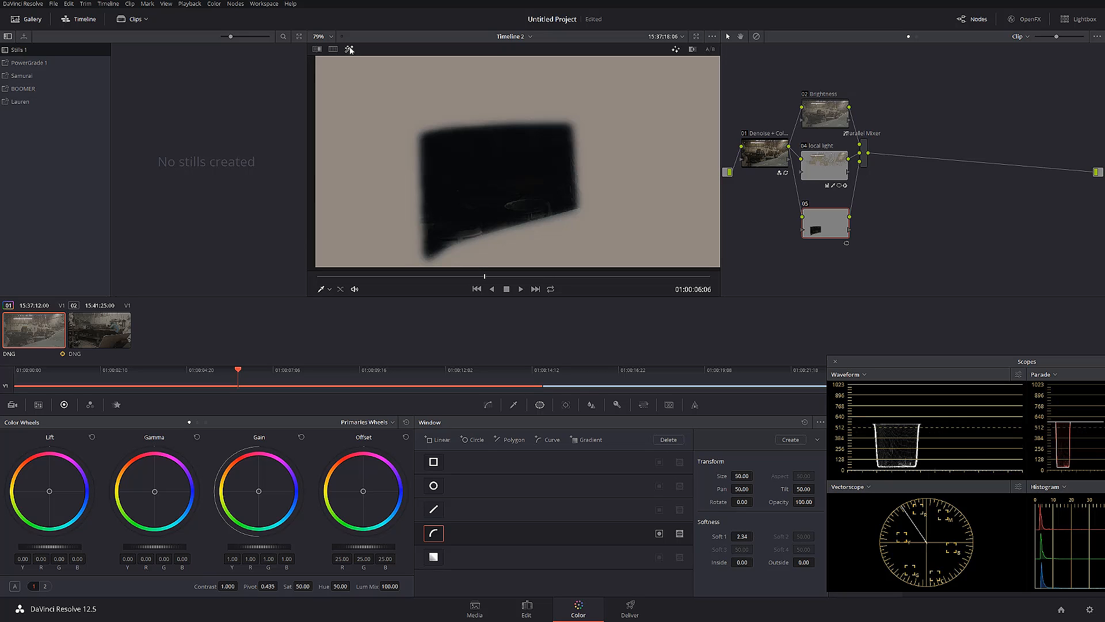
pyautogui.click(349, 49)
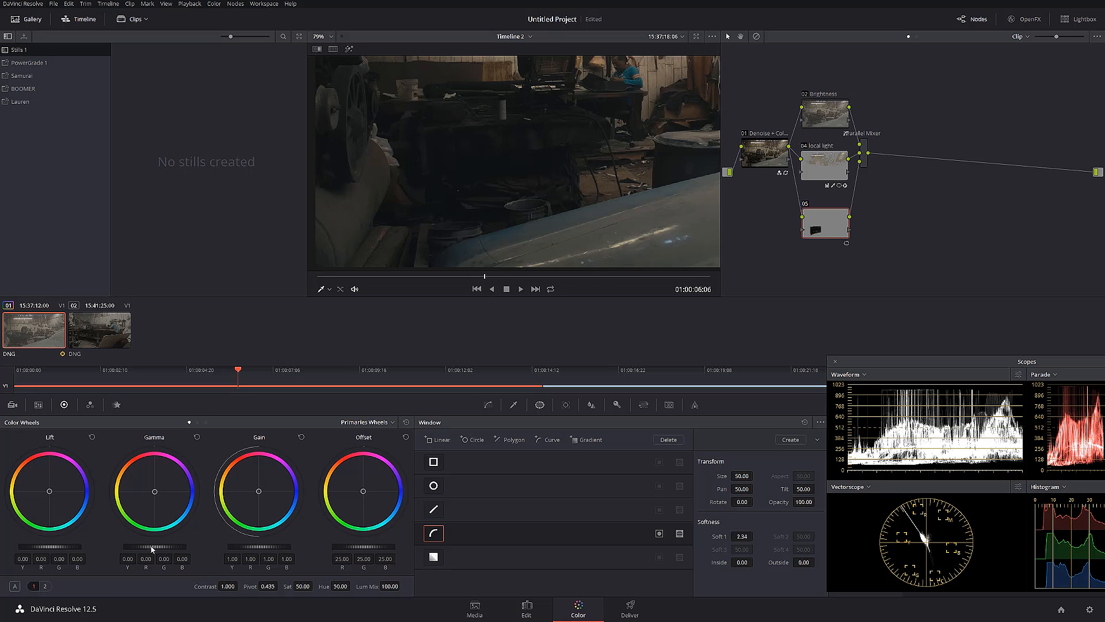
# Lift the windowed shadows on node 05 by setting Gamma to 0.11 on all channels and Contrast to 1.380
pyautogui.moveTo(154, 547); pyautogui.dragTo(184, 547)
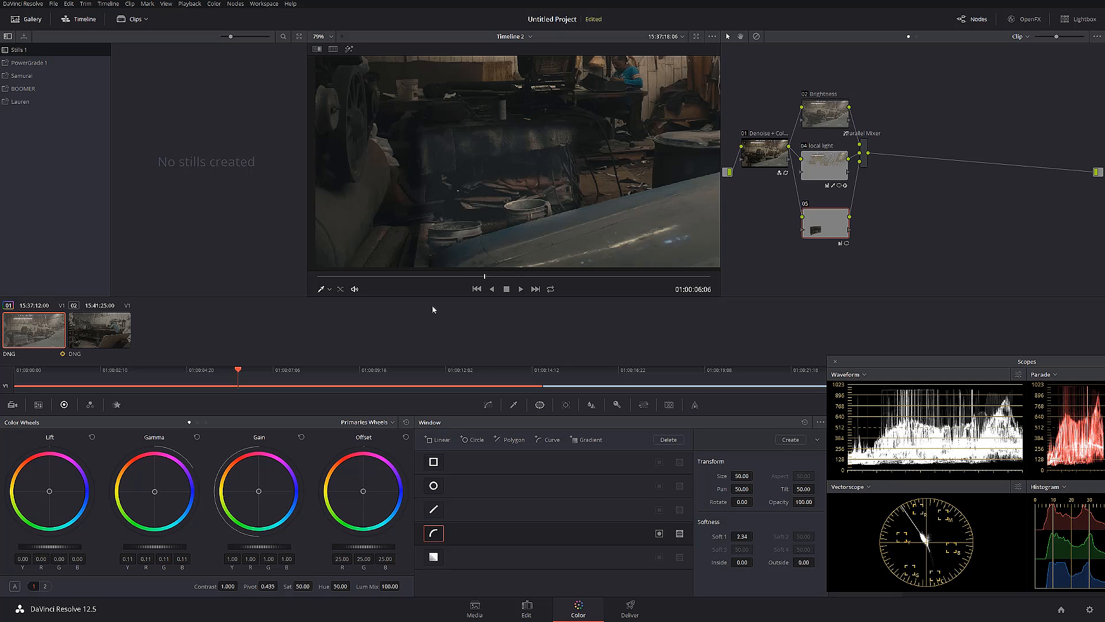
pyautogui.moveTo(529, 180); pyautogui.dragTo(565, 230)
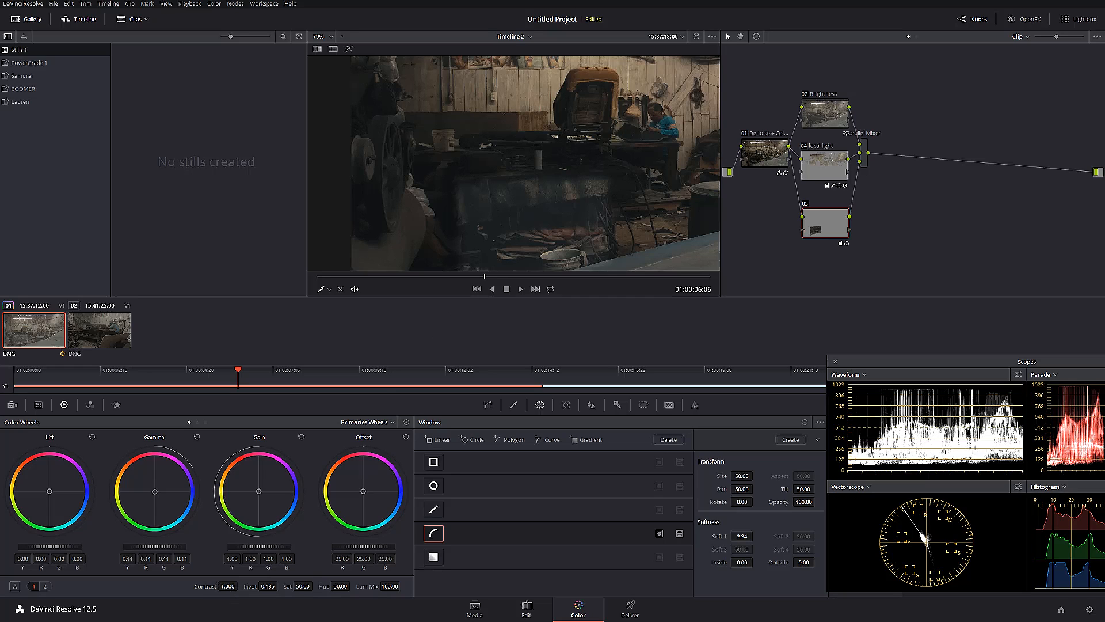
pyautogui.moveTo(240, 585); pyautogui.dragTo(240, 586)
pyautogui.moveTo(542, 195); pyautogui.dragTo(549, 155)
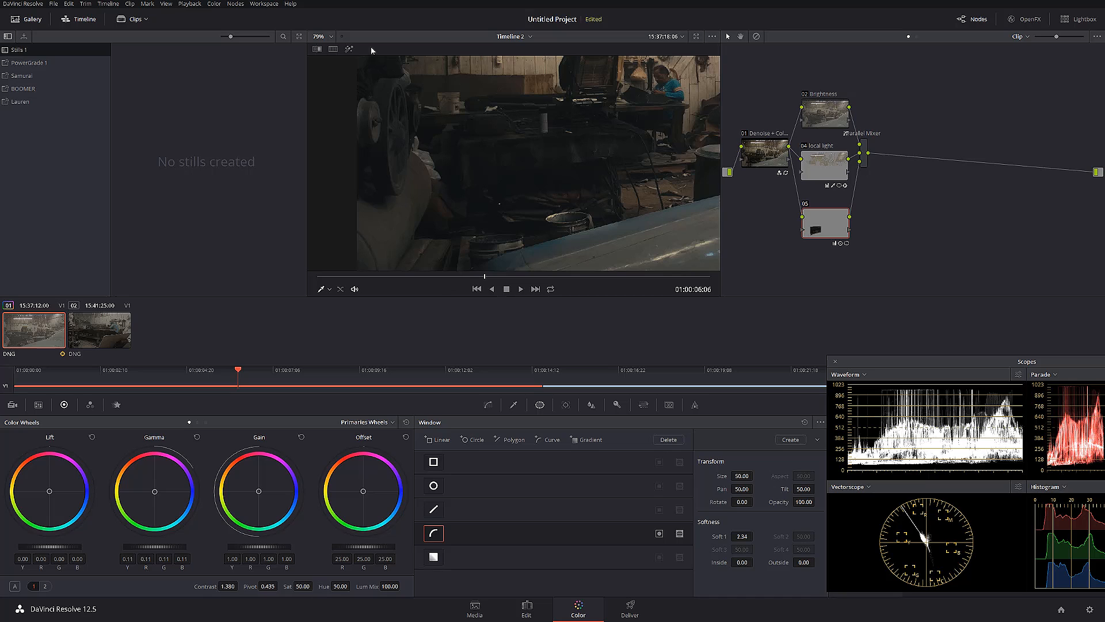
# Using the highlight preview and Power Window overlay, refine the curve's lower-edge points and set Inside softness to 4.26
pyautogui.click(349, 49)
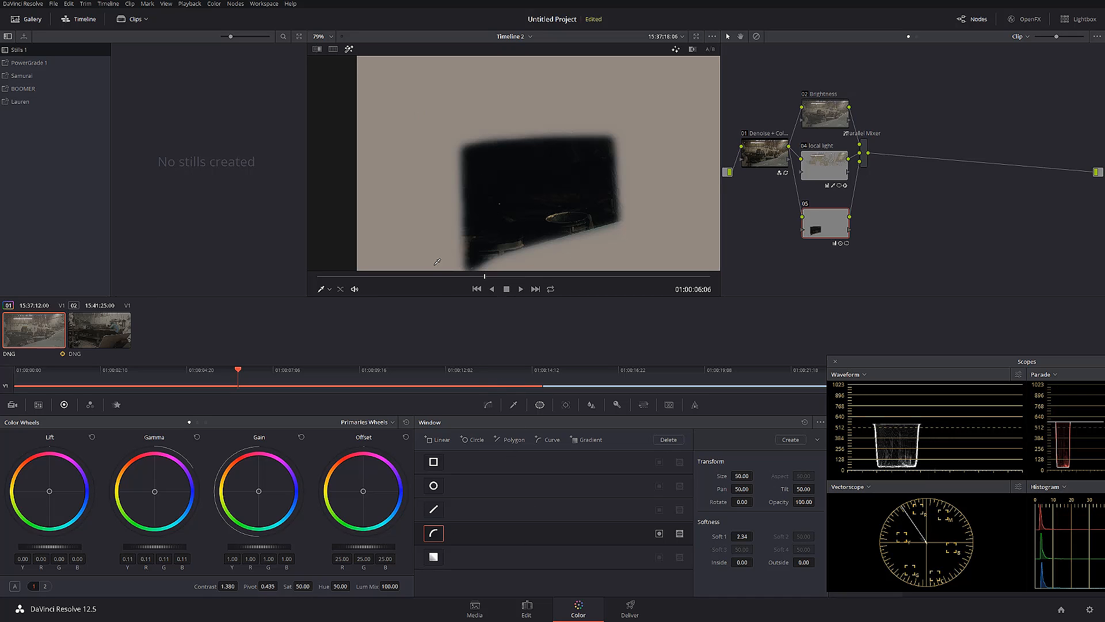
pyautogui.click(330, 291)
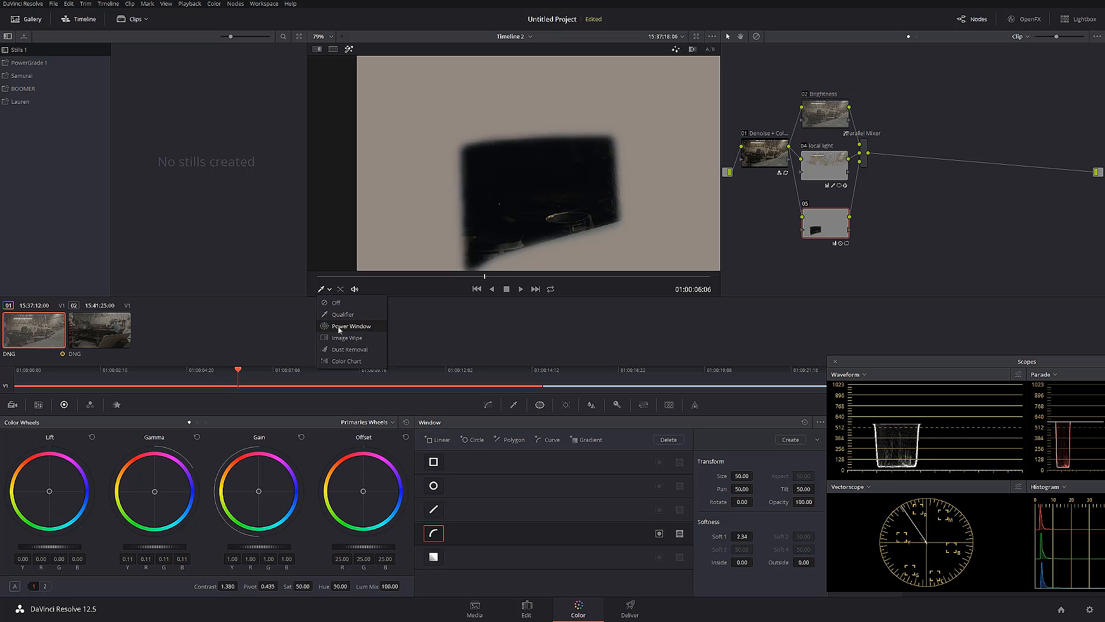
pyautogui.click(339, 326)
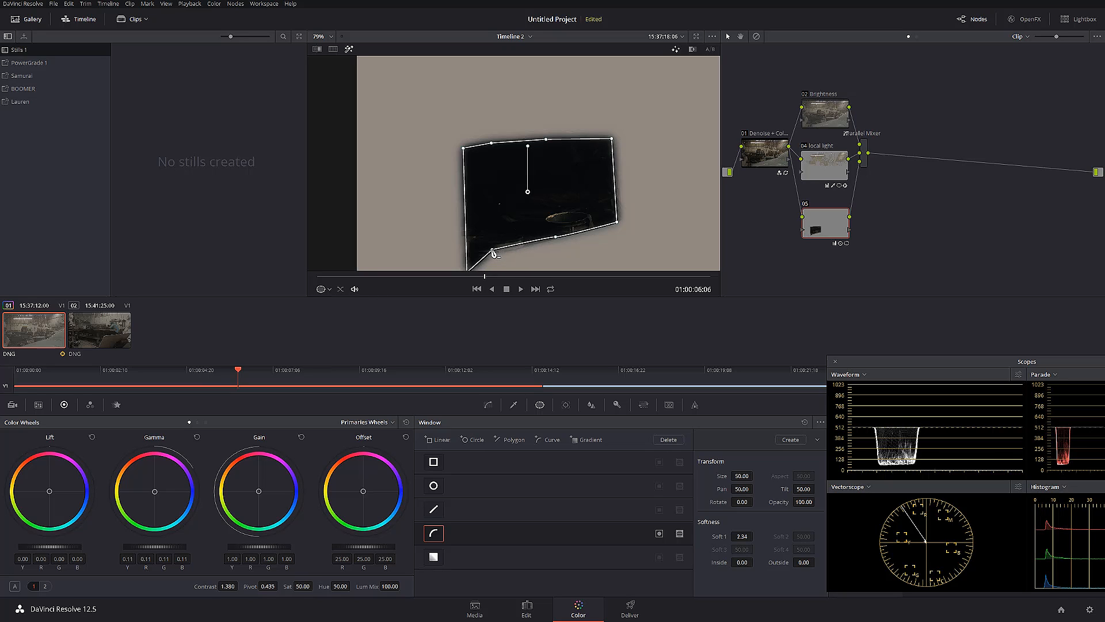
pyautogui.moveTo(493, 252); pyautogui.dragTo(493, 253)
pyautogui.moveTo(556, 237); pyautogui.dragTo(563, 236)
pyautogui.moveTo(743, 567); pyautogui.dragTo(756, 562)
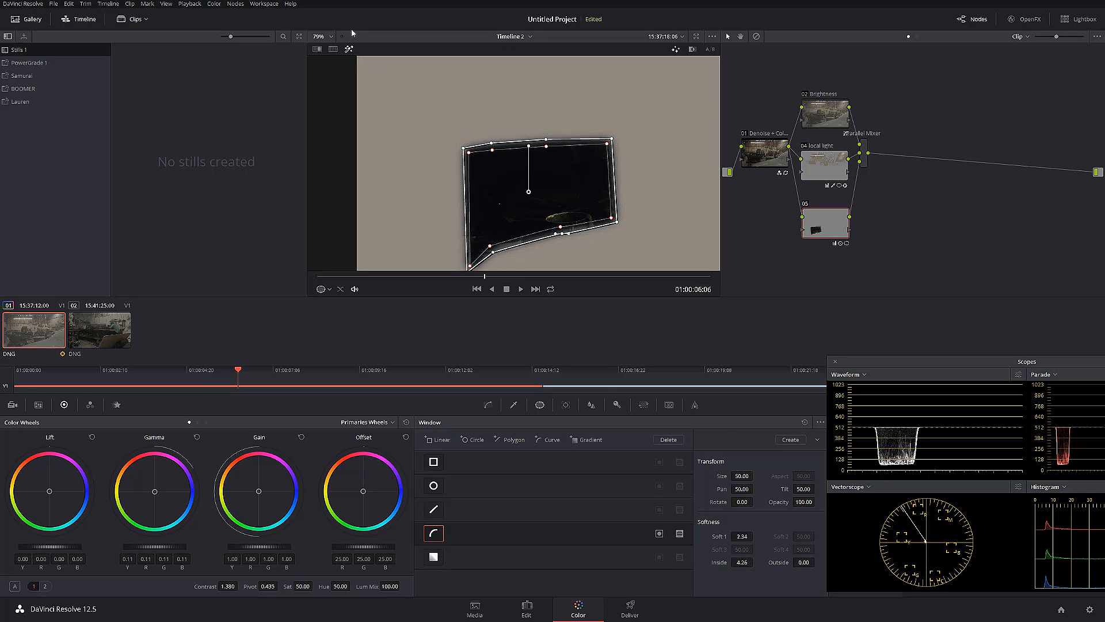
pyautogui.click(349, 49)
# Move node 05 closer to node 04 and add a serial node 06 after the Parallel Mixer
pyautogui.moveTo(800, 212); pyautogui.dragTo(801, 200)
pyautogui.click(867, 160)
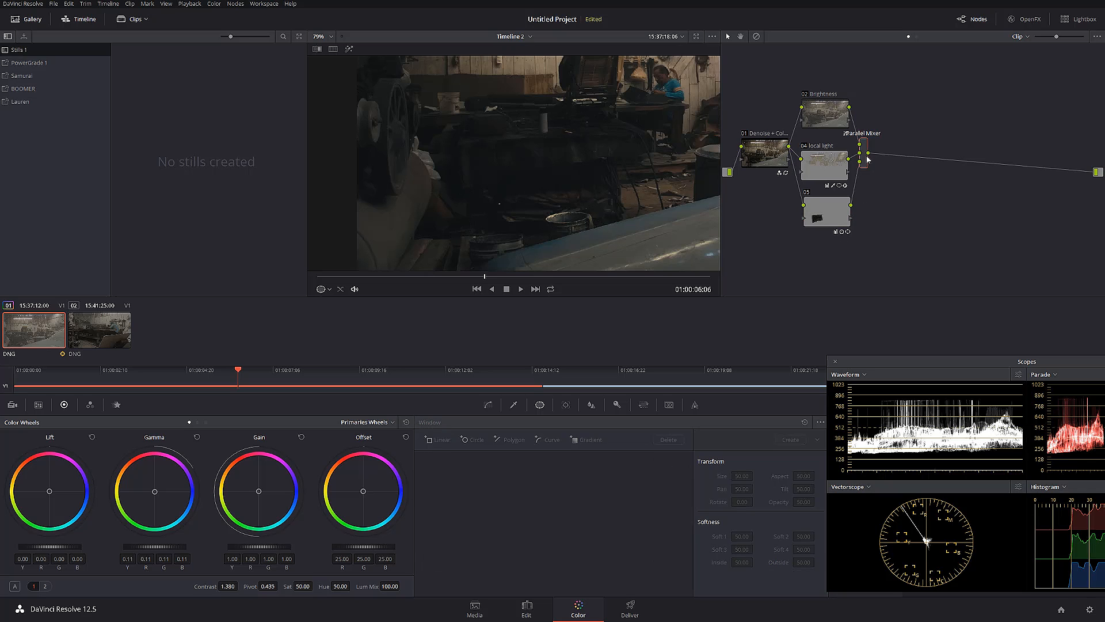
pyautogui.hotkey('alt', 's')
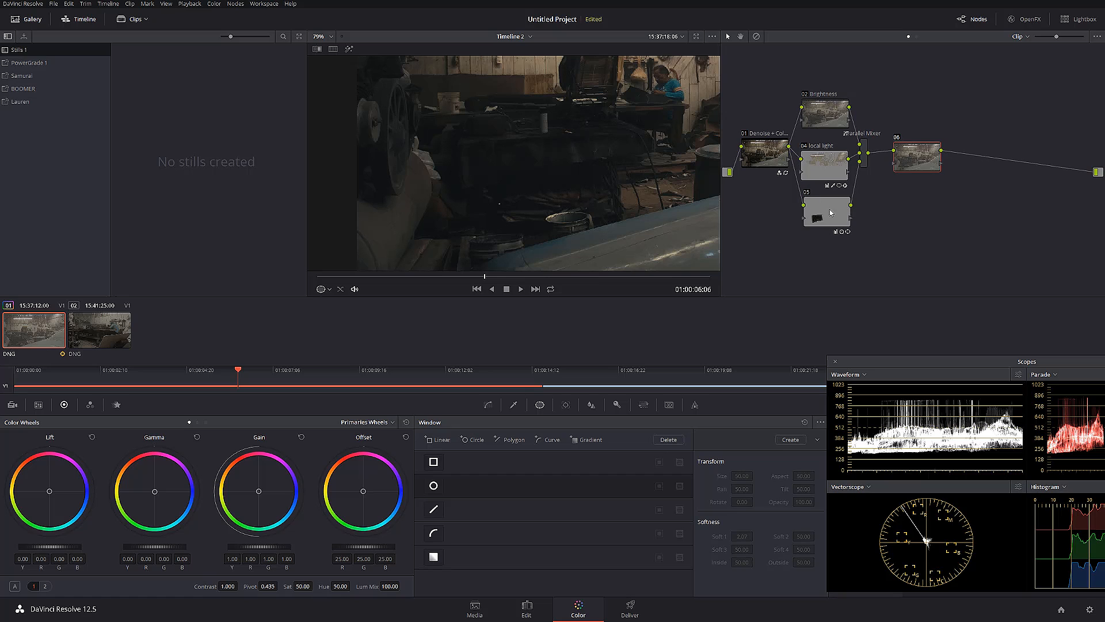
# Set node 05's Contrast to 1.486, and select node 06
pyautogui.click(810, 200)
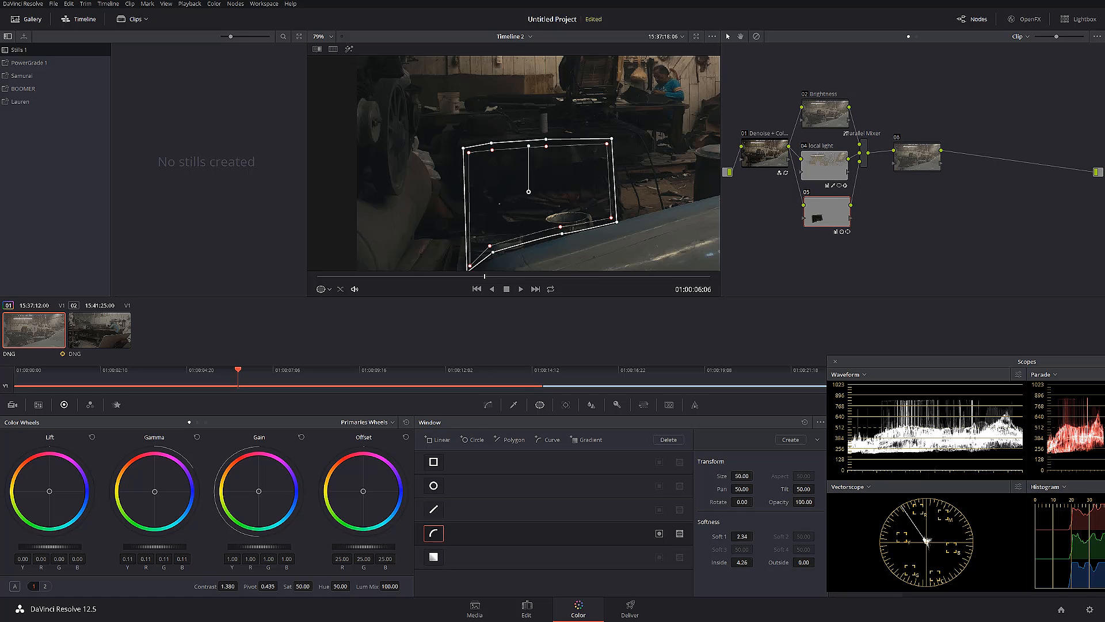
pyautogui.moveTo(233, 586); pyautogui.dragTo(251, 586)
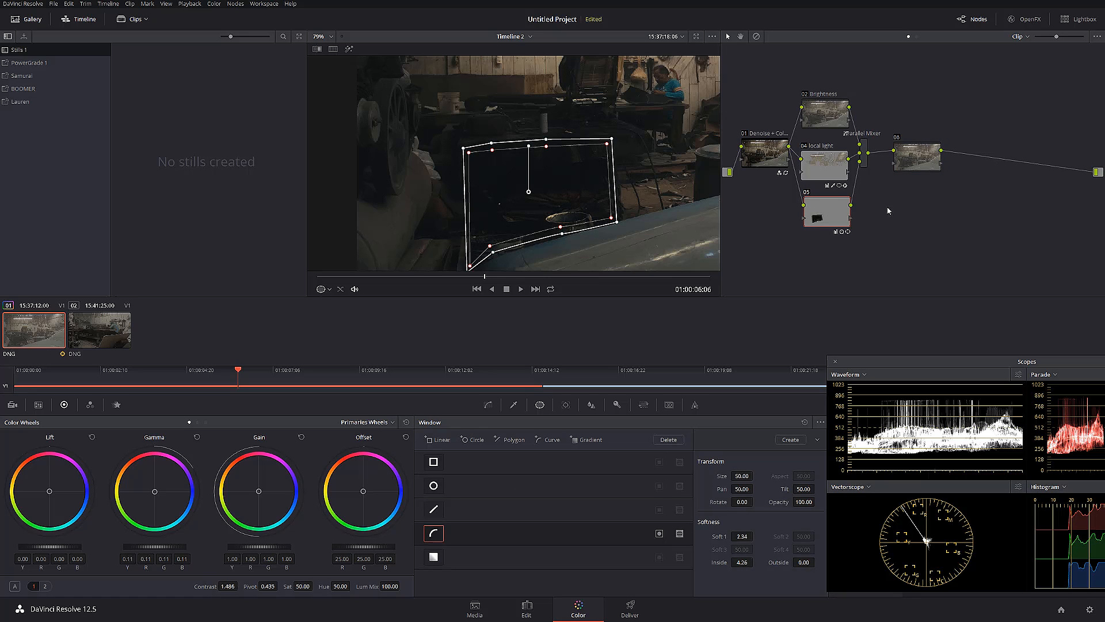
pyautogui.click(906, 161)
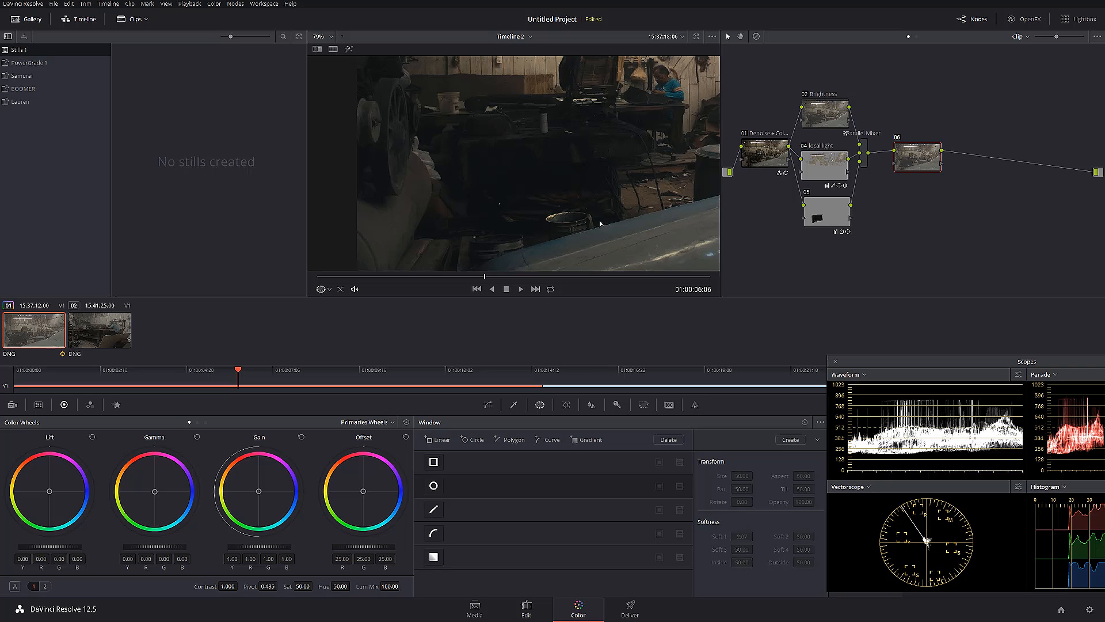
# Toggle the complete grade off and on to compare the shadows, and fit the whole frame in the viewer
pyautogui.hotkey('alt', 'd')
pyautogui.hotkey('alt', 'd')
pyautogui.hotkey('alt', 'd')
pyautogui.hotkey('alt', 'd')
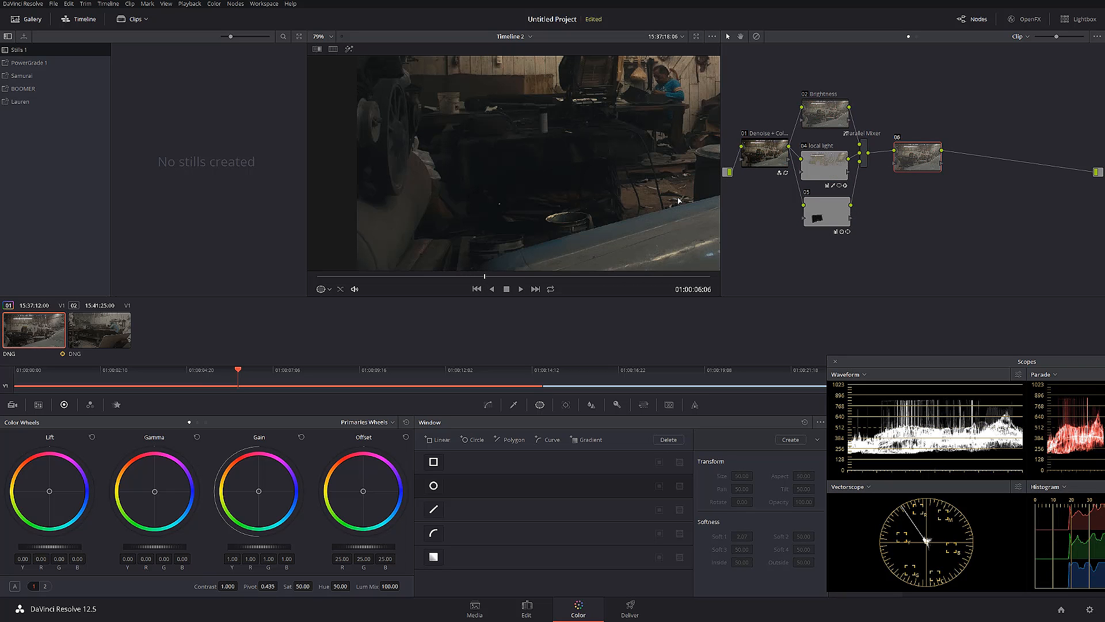
pyautogui.hotkey('shift', 'z')
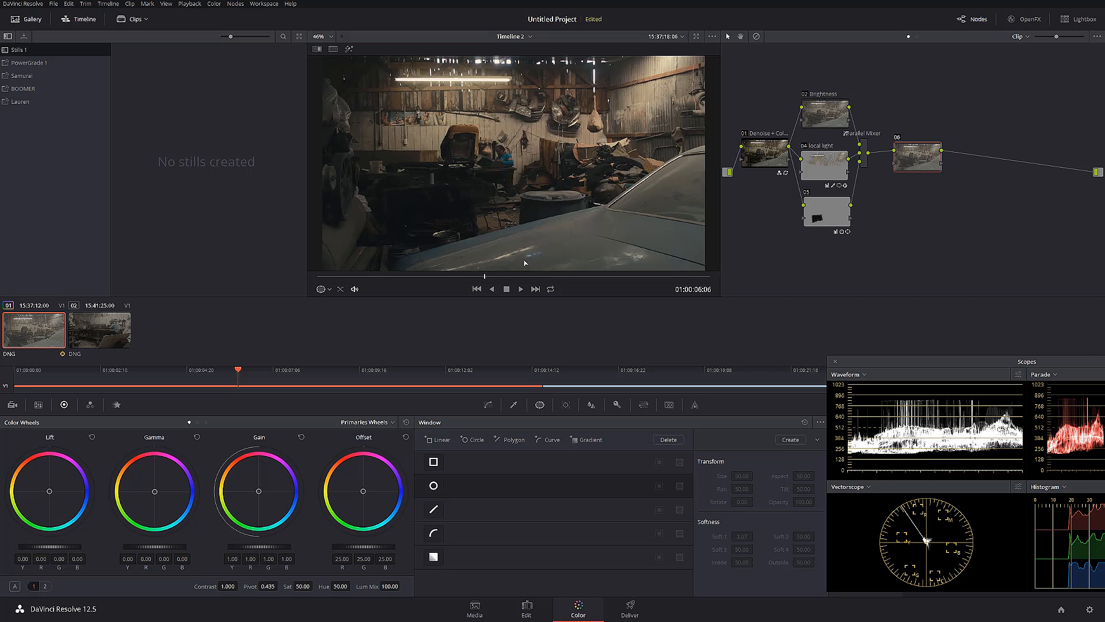
# Bypass and restore all grades twice to compare the graded garage shot with the original
pyautogui.hotkey('alt', 'd')
pyautogui.hotkey('alt', 'd')
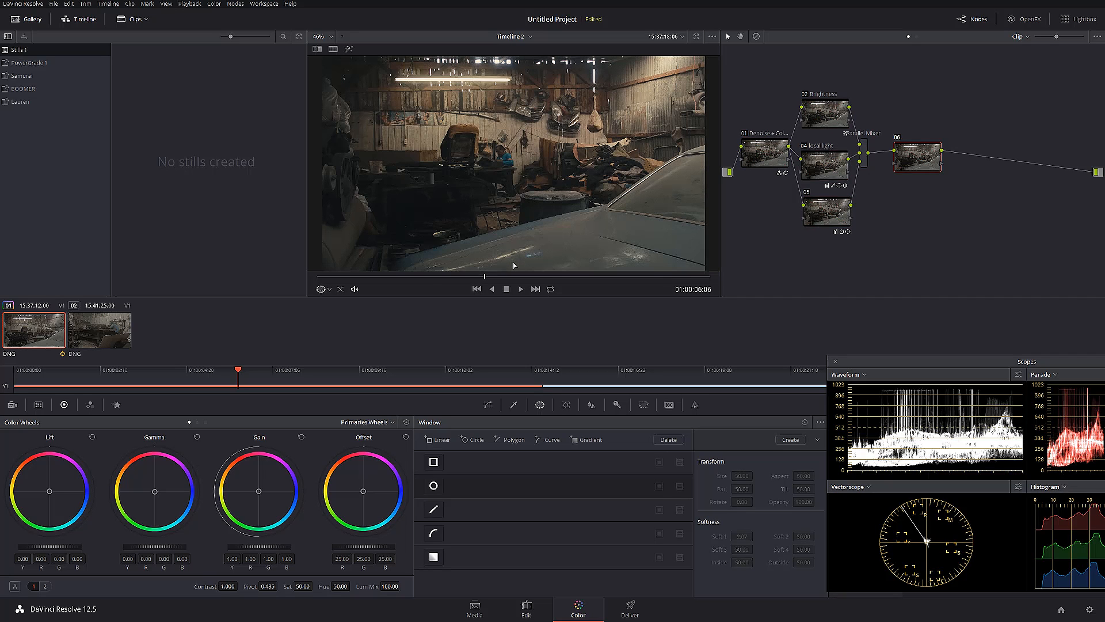
pyautogui.hotkey('alt', 'd')
pyautogui.hotkey('alt', 'd')
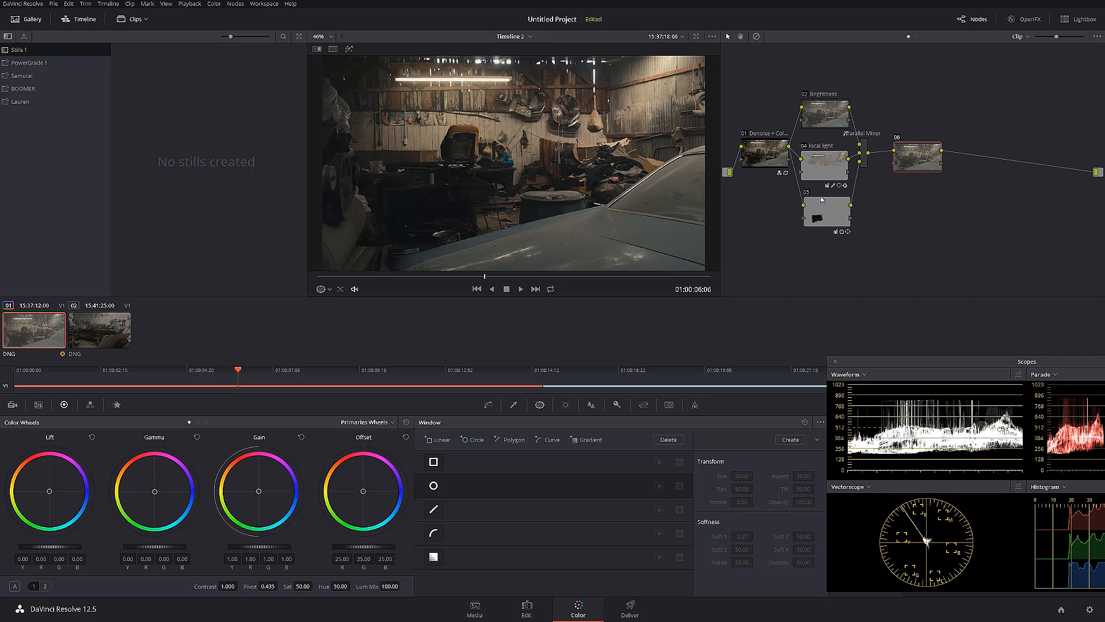
# Track node 05's shadow window backward and forward through the whole clip, and move the playhead back to 01:00:08:11
pyautogui.click(820, 219)
pyautogui.click(564, 405)
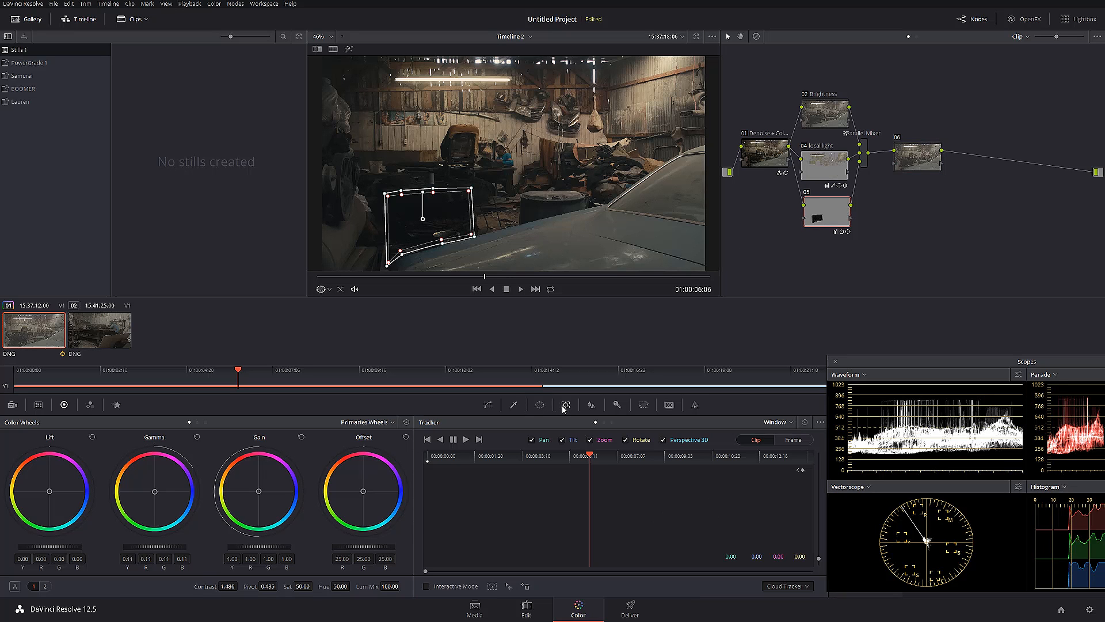
pyautogui.click(440, 440)
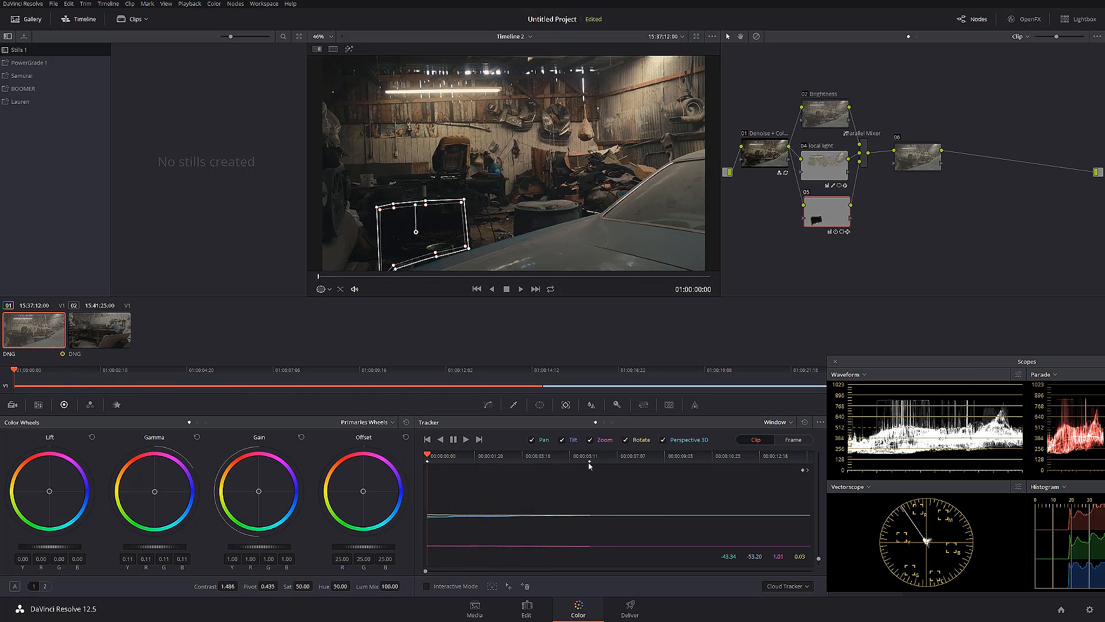
pyautogui.click(590, 460)
pyautogui.click(466, 440)
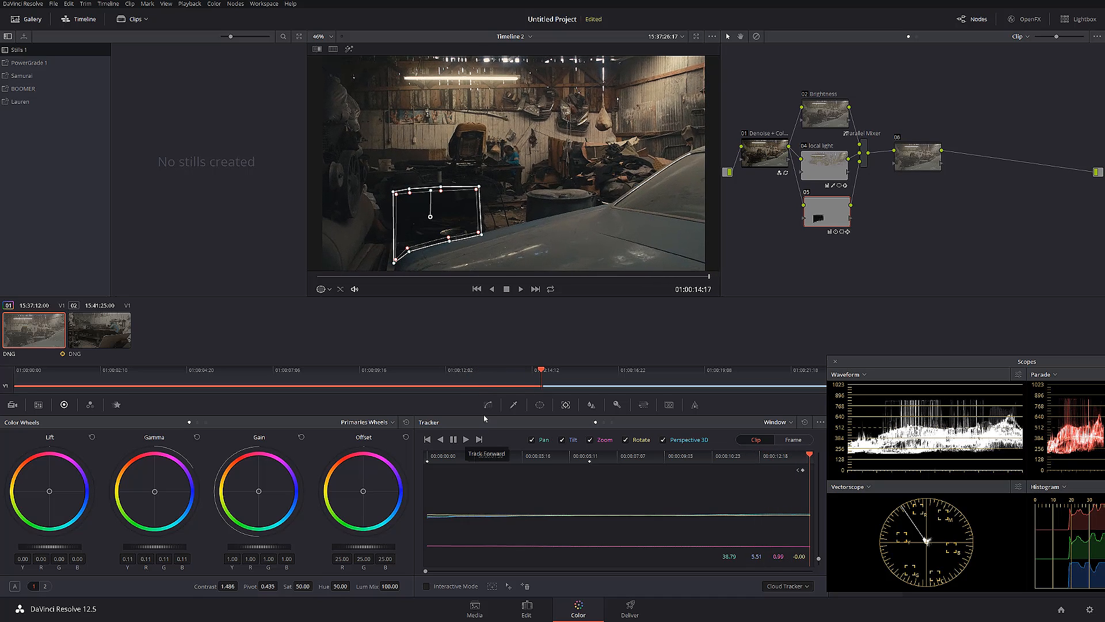
pyautogui.moveTo(680, 277); pyautogui.dragTo(541, 276)
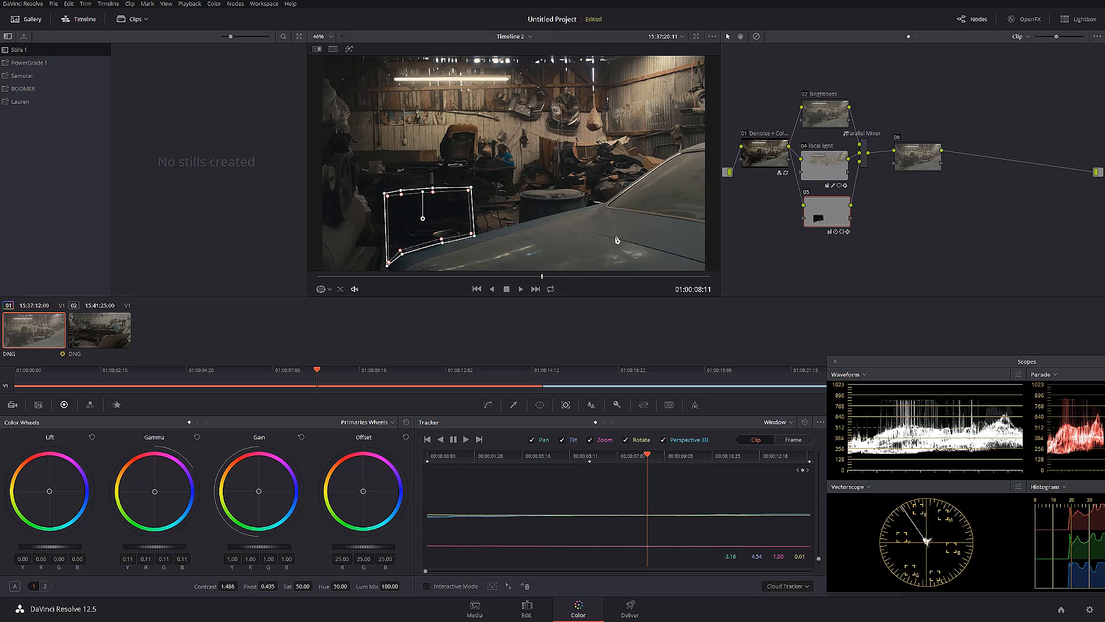
# Add another parallel node below node 05 and label it "impala"
pyautogui.hotkey('alt', 'p')
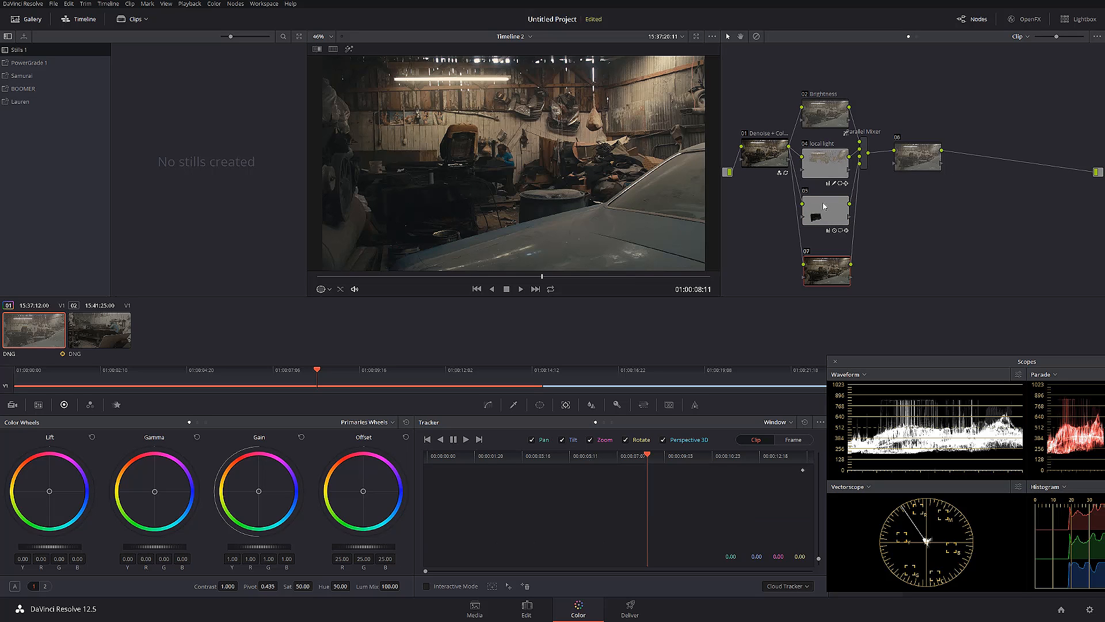
pyautogui.rightClick(831, 250)
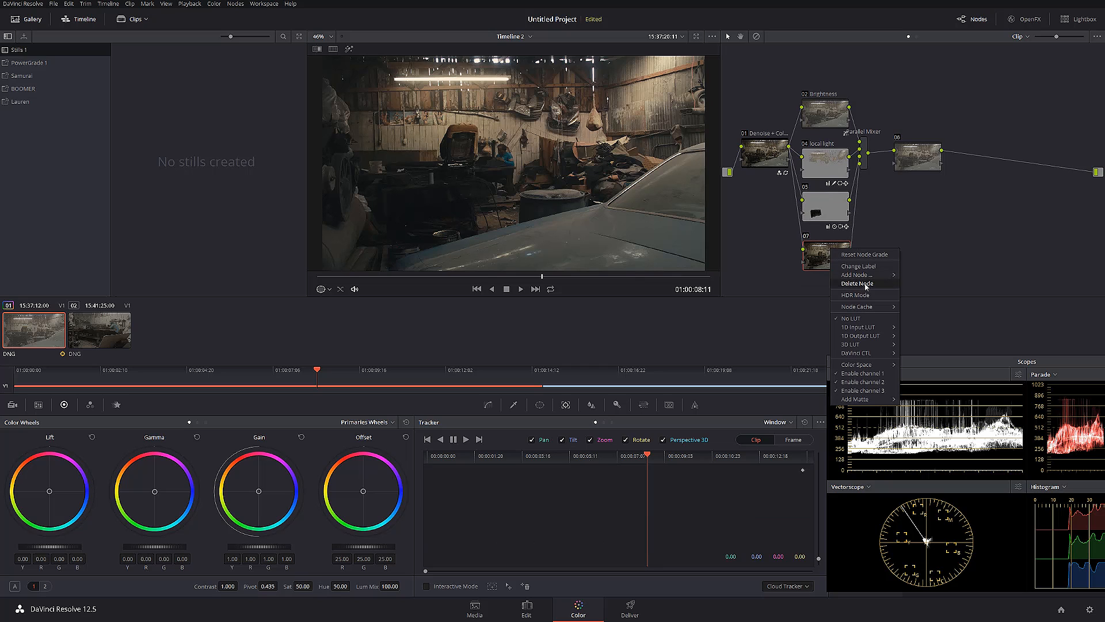
pyautogui.click(851, 266)
pyautogui.write('impala')
pyautogui.press('Return')
# Draw a closed curve window on the impala node around the car's hood and fender, extending past the frame's lower and right edges
pyautogui.moveTo(426, 246); pyautogui.dragTo(419, 206)
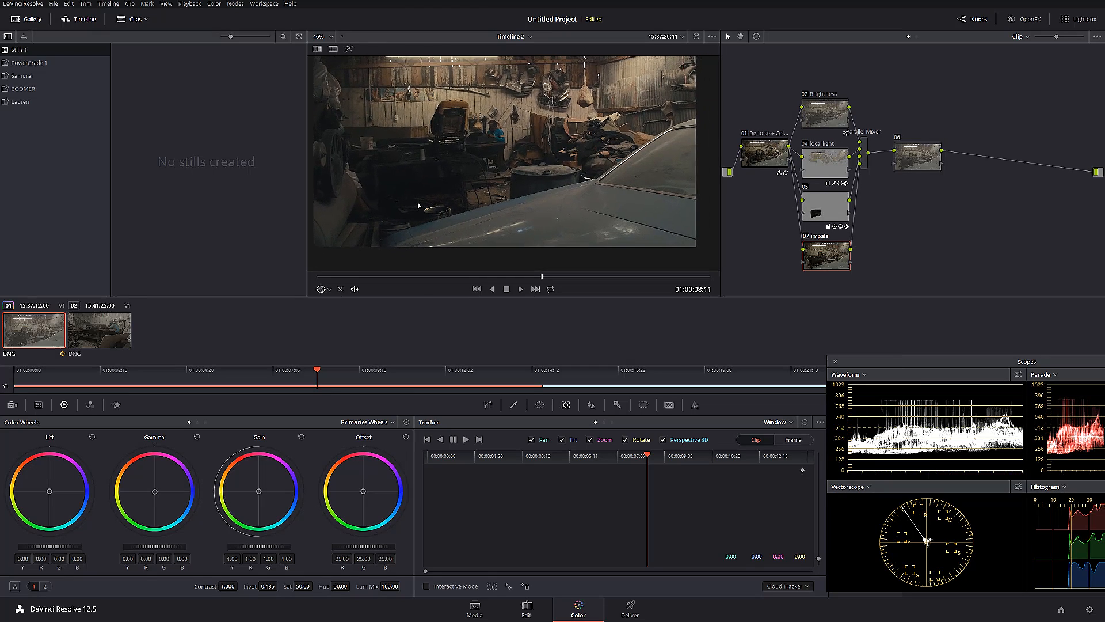
pyautogui.click(513, 405)
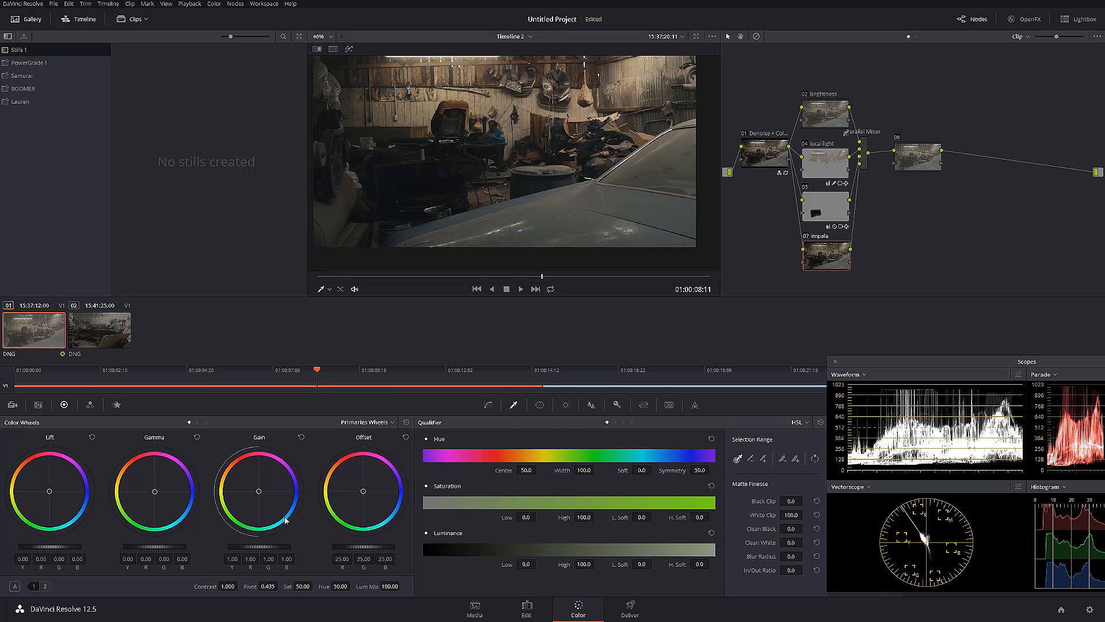
pyautogui.click(488, 405)
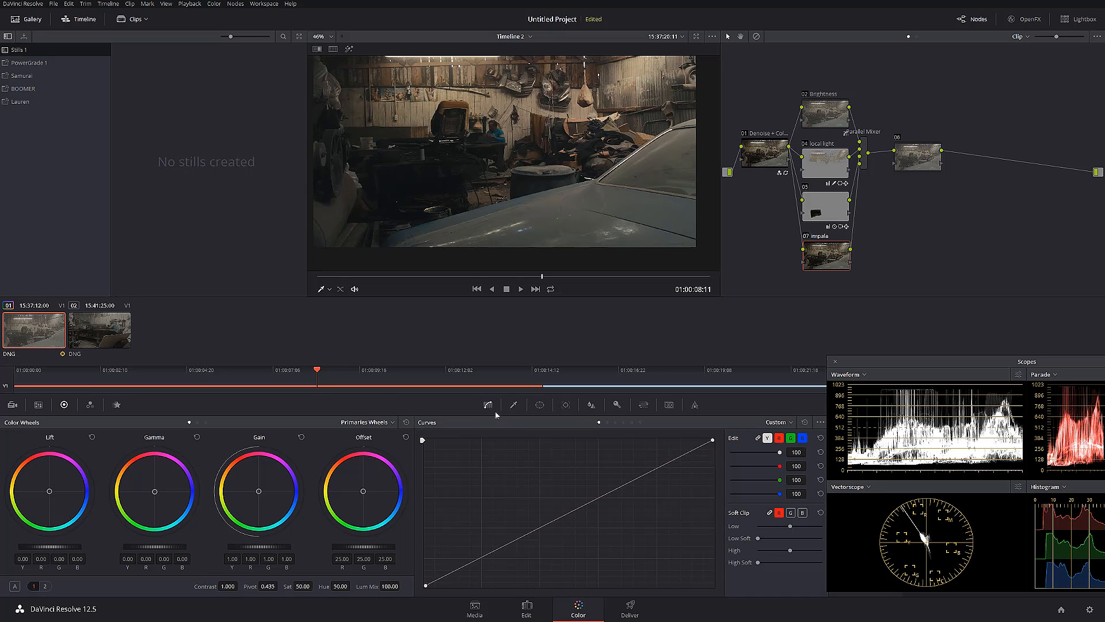
pyautogui.click(540, 405)
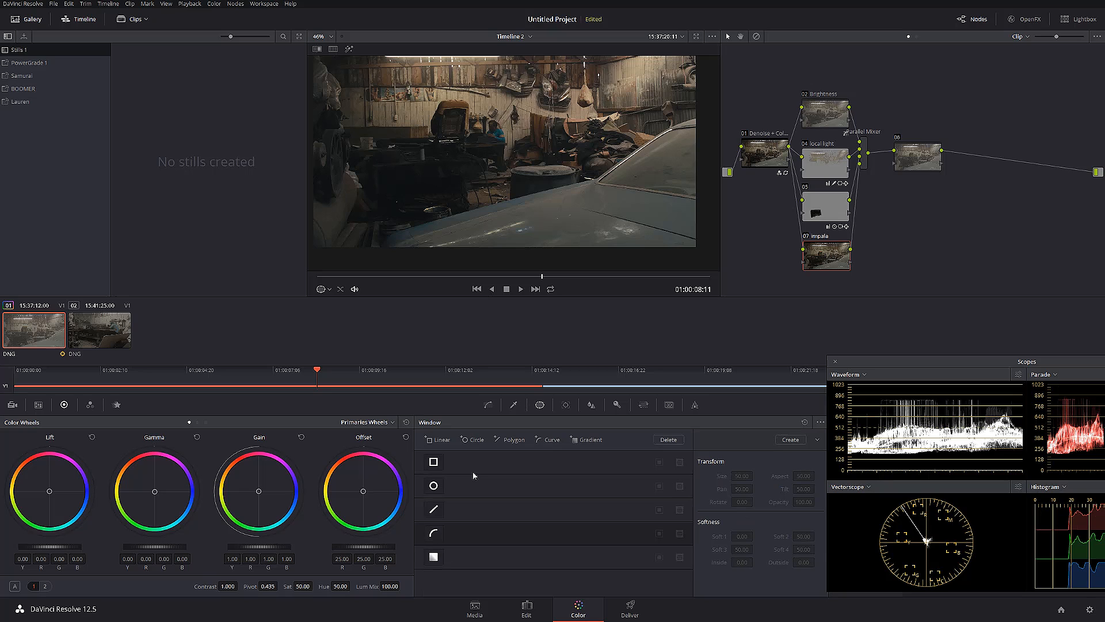
pyautogui.click(434, 533)
pyautogui.click(593, 179)
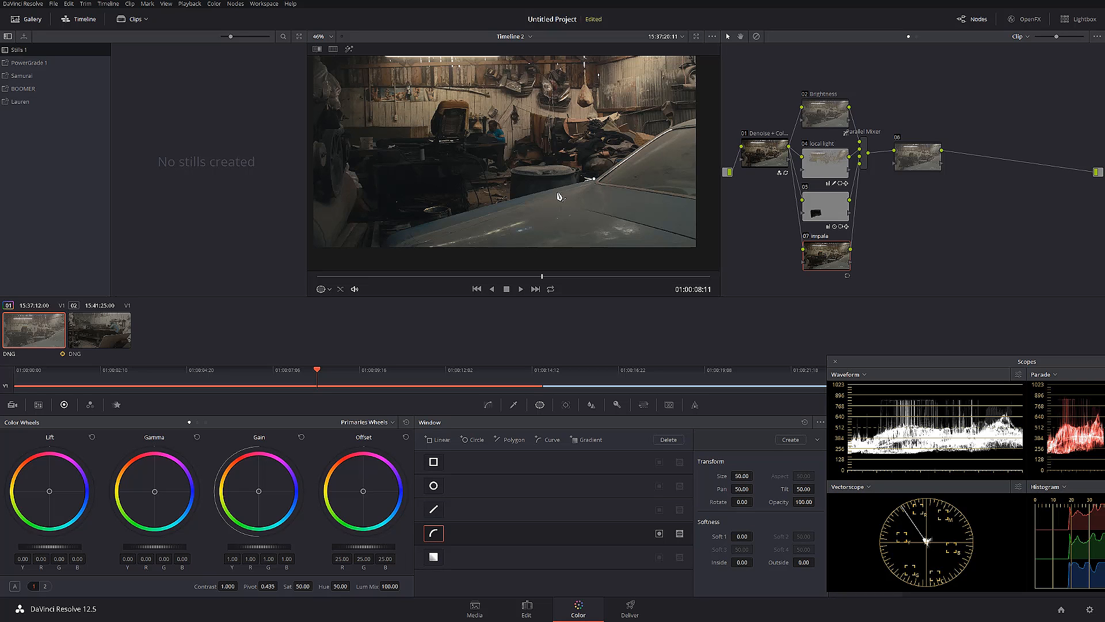
pyautogui.click(542, 192)
pyautogui.click(443, 219)
pyautogui.click(399, 233)
pyautogui.click(384, 239)
pyautogui.click(383, 253)
pyautogui.click(412, 267)
pyautogui.click(642, 260)
pyautogui.click(707, 259)
pyautogui.click(708, 211)
pyautogui.click(709, 202)
pyautogui.click(687, 200)
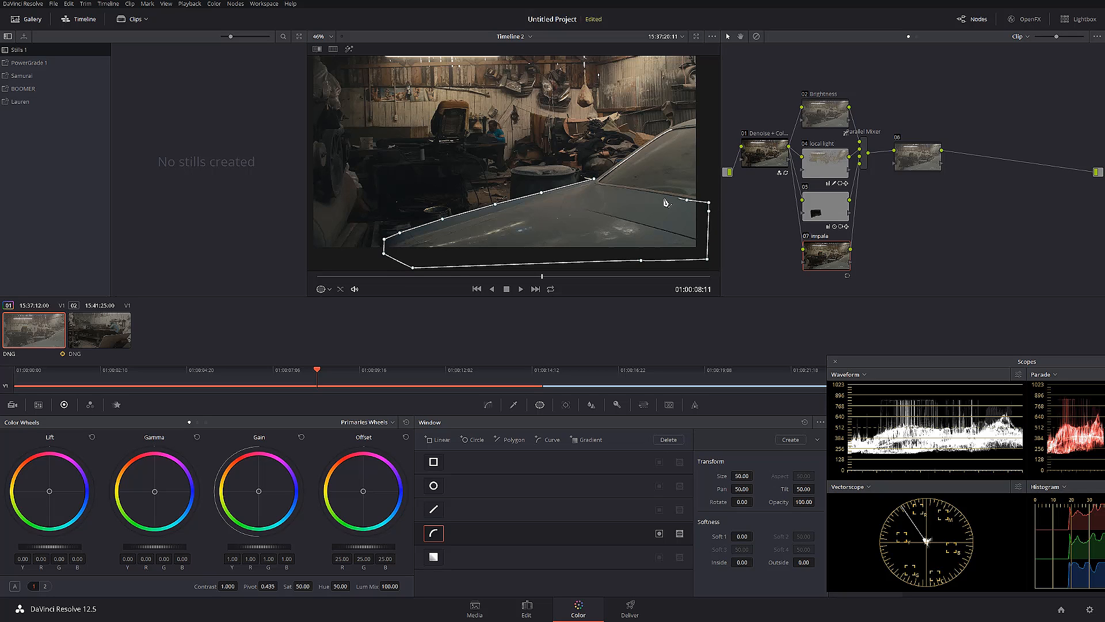
pyautogui.click(657, 194)
pyautogui.click(617, 188)
pyautogui.click(595, 181)
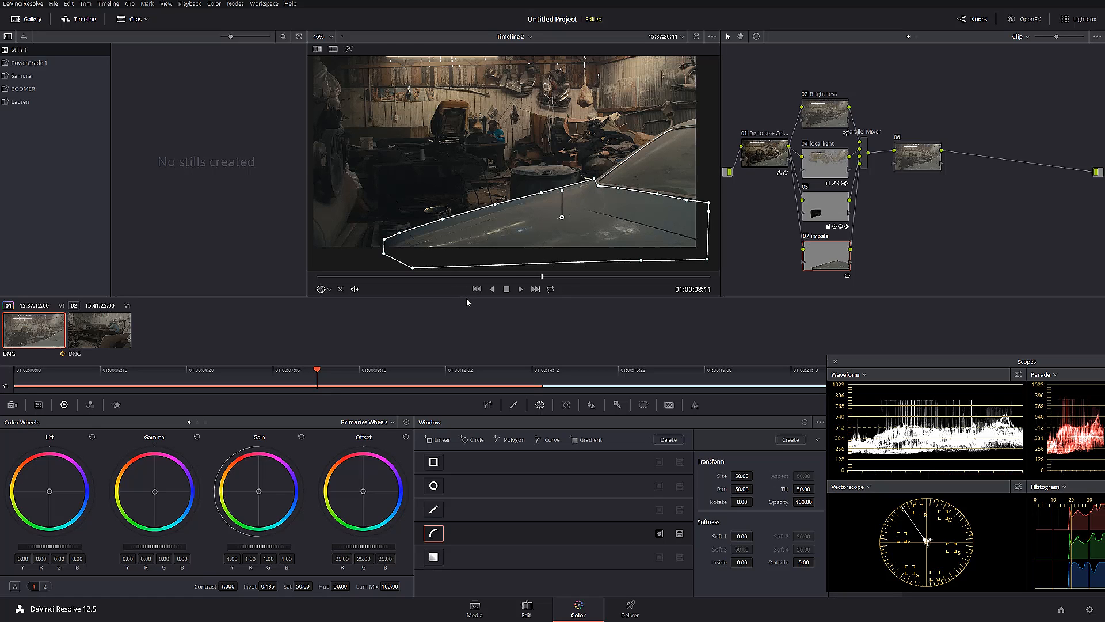
# Set the car window's Inside softness to 3.48 and shift the impala node's Gamma slightly toward blue
pyautogui.moveTo(746, 565); pyautogui.dragTo(762, 565)
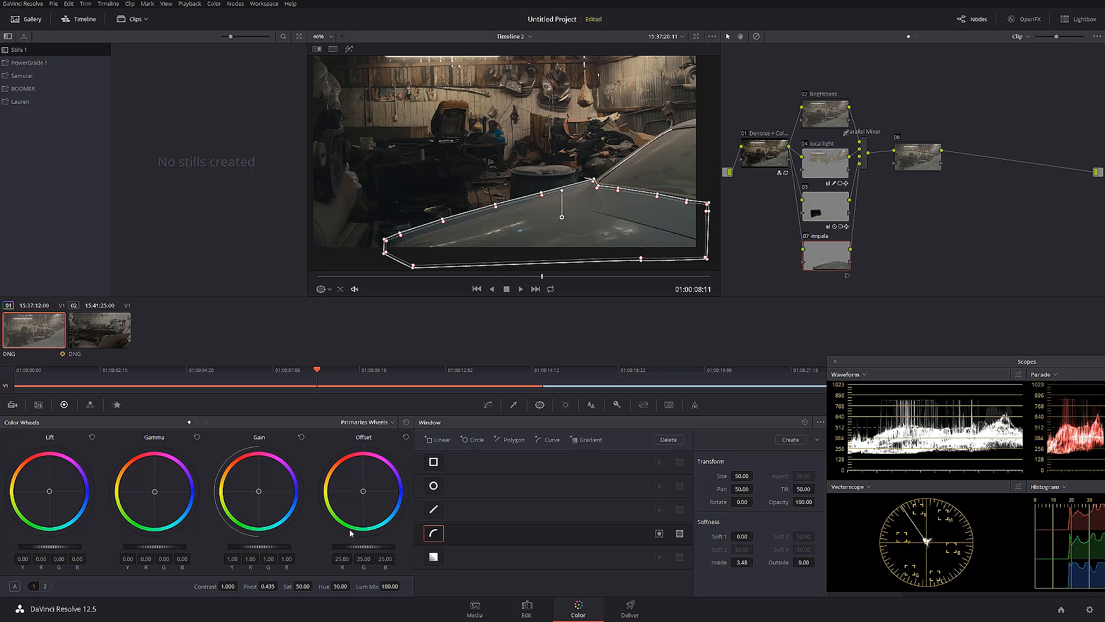
pyautogui.moveTo(155, 495); pyautogui.dragTo(154, 492)
# Track the car window backward and forward from its reference frame through the whole clip, and select node 06
pyautogui.click(565, 404)
pyautogui.click(440, 440)
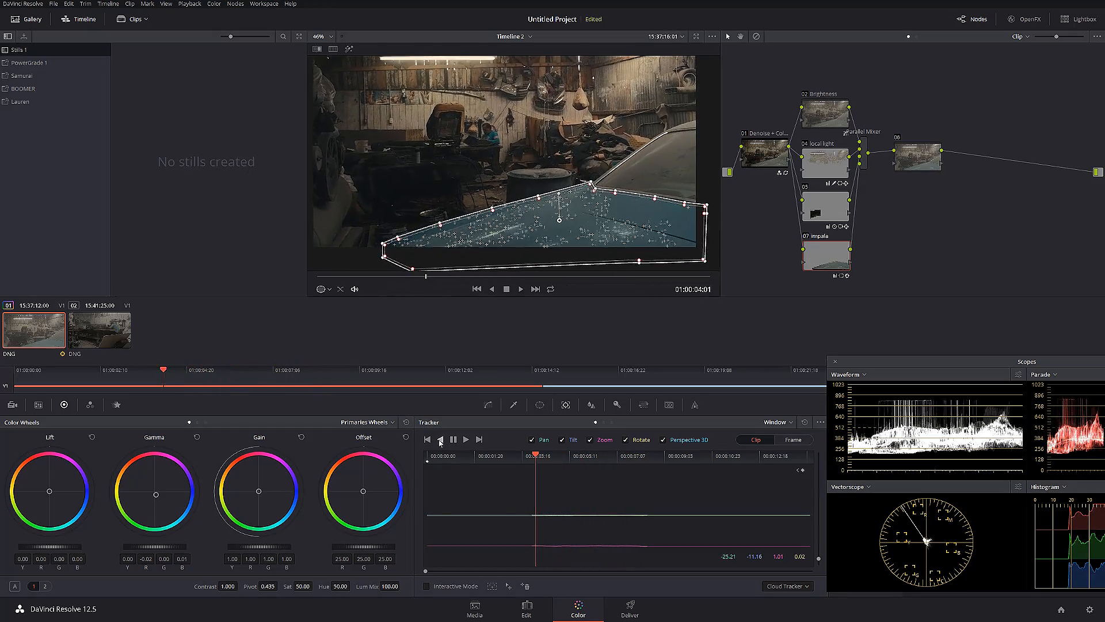
pyautogui.click(647, 461)
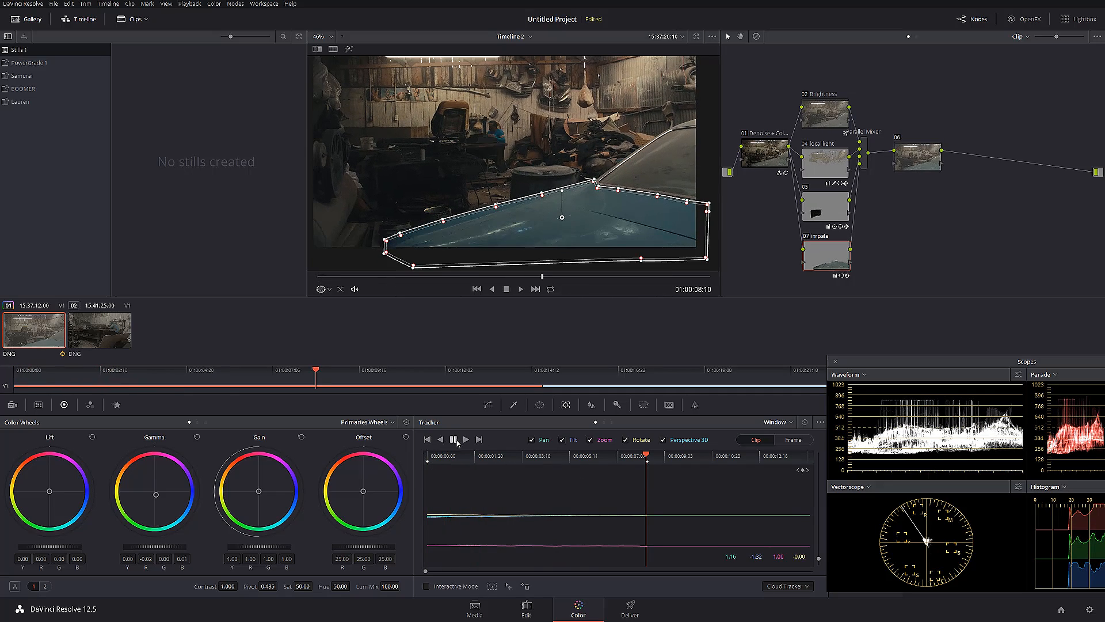
pyautogui.click(466, 439)
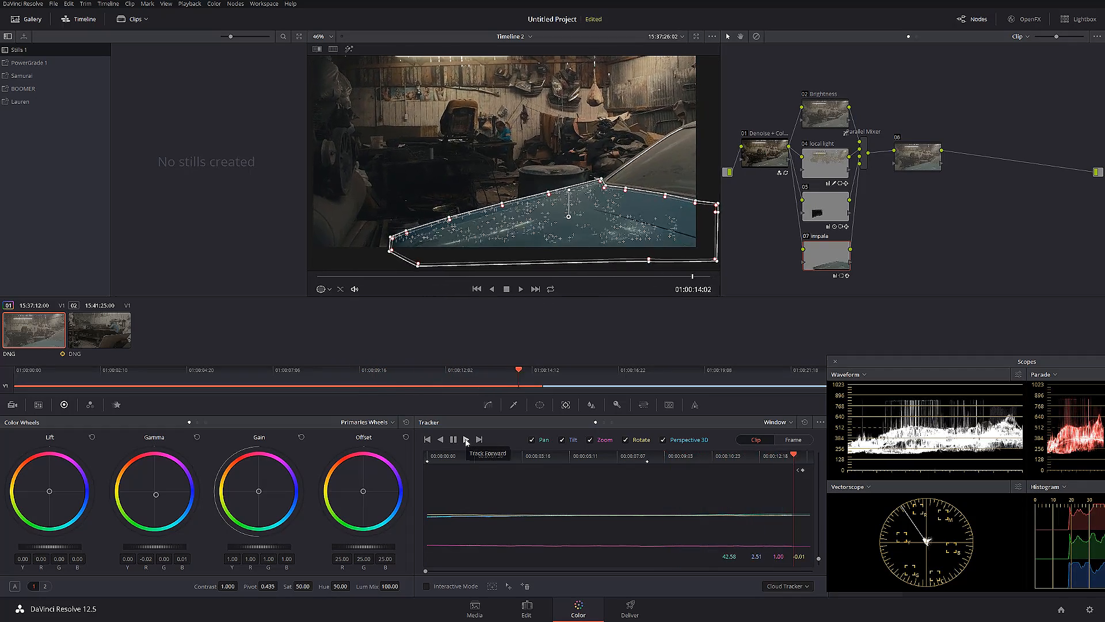
pyautogui.click(907, 159)
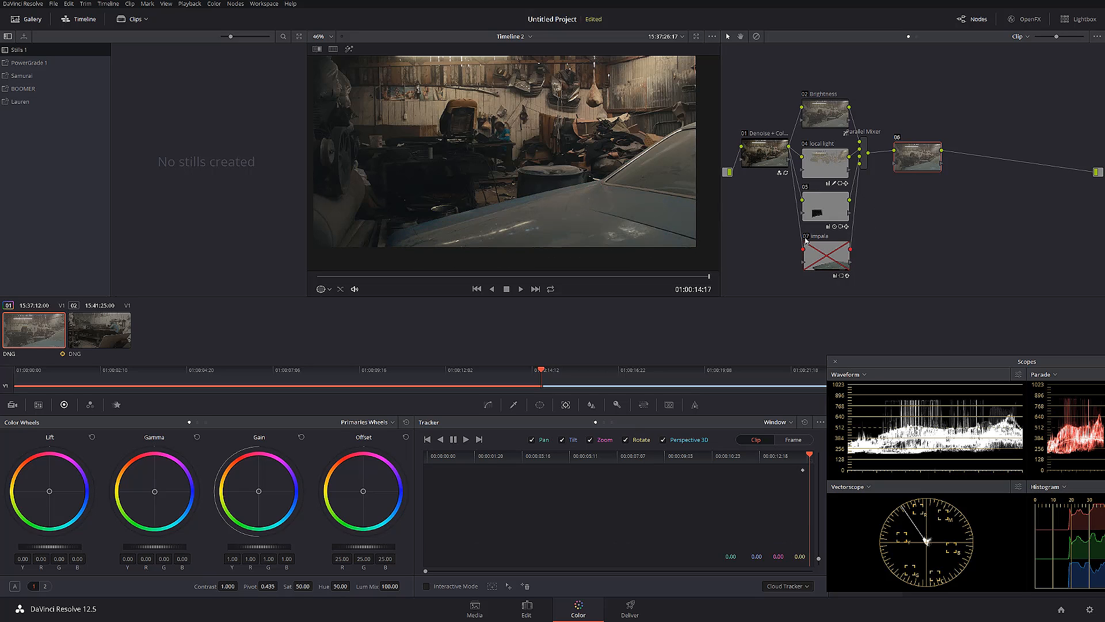
# Fine-tune the impala window's softness point along the windshield base near the frame edge, fit the frame in the viewer, and reselect node 06
pyautogui.scroll(5, 654, 209)
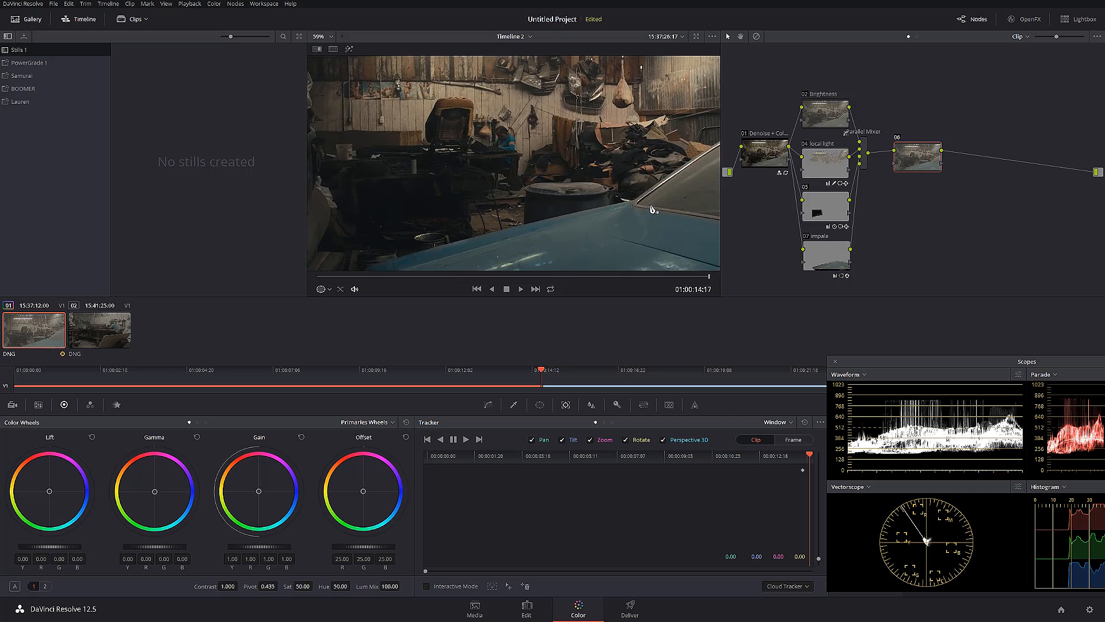
pyautogui.click(815, 253)
pyautogui.moveTo(533, 194); pyautogui.dragTo(583, 188)
pyautogui.middleClick(668, 204)
pyautogui.scroll(1, 668, 204)
pyautogui.moveTo(669, 205); pyautogui.dragTo(535, 205)
pyautogui.moveTo(603, 220); pyautogui.dragTo(605, 212)
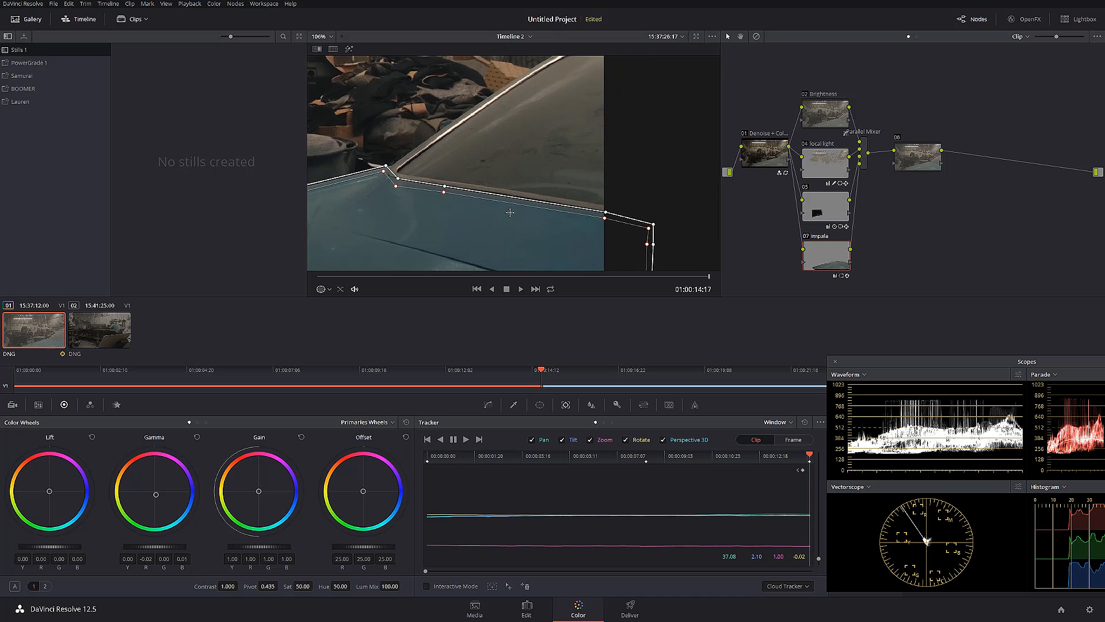
pyautogui.hotkey('shift', 'z')
pyautogui.click(909, 162)
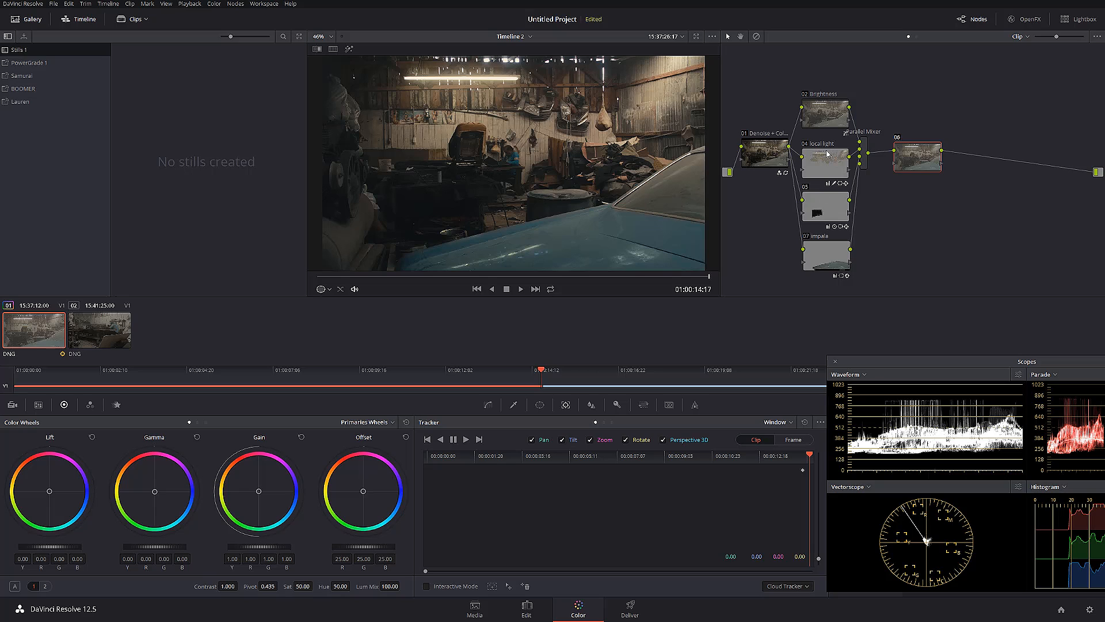
# Space the Brightness, local light, 05 and impala nodes more tightly in the parallel stack
pyautogui.moveTo(829, 105); pyautogui.dragTo(831, 91)
pyautogui.moveTo(823, 163); pyautogui.dragTo(823, 147)
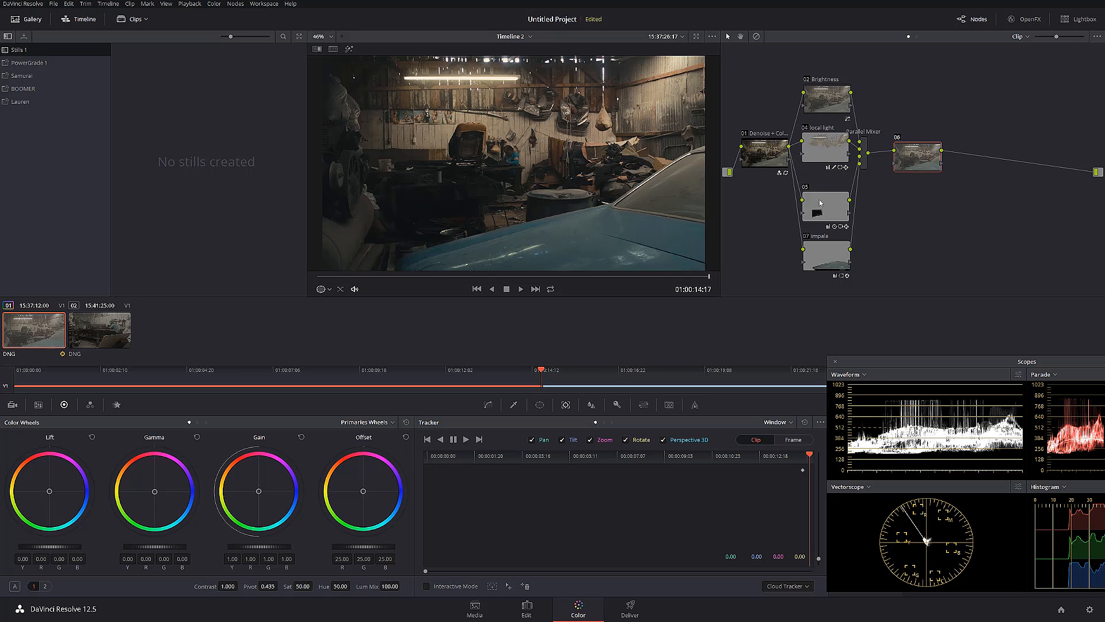
pyautogui.moveTo(820, 199); pyautogui.dragTo(821, 190)
pyautogui.moveTo(820, 251); pyautogui.dragTo(815, 235)
# Add a parallel node below the impala node and label it "over head light"
pyautogui.hotkey('alt', 'p')
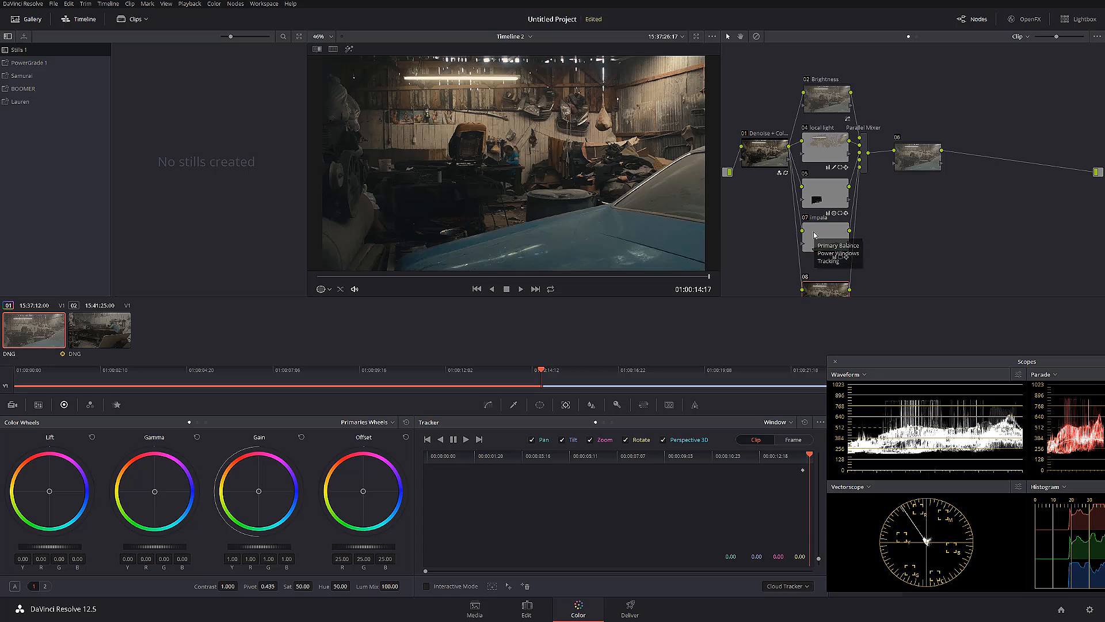
pyautogui.moveTo(832, 265); pyautogui.dragTo(831, 256)
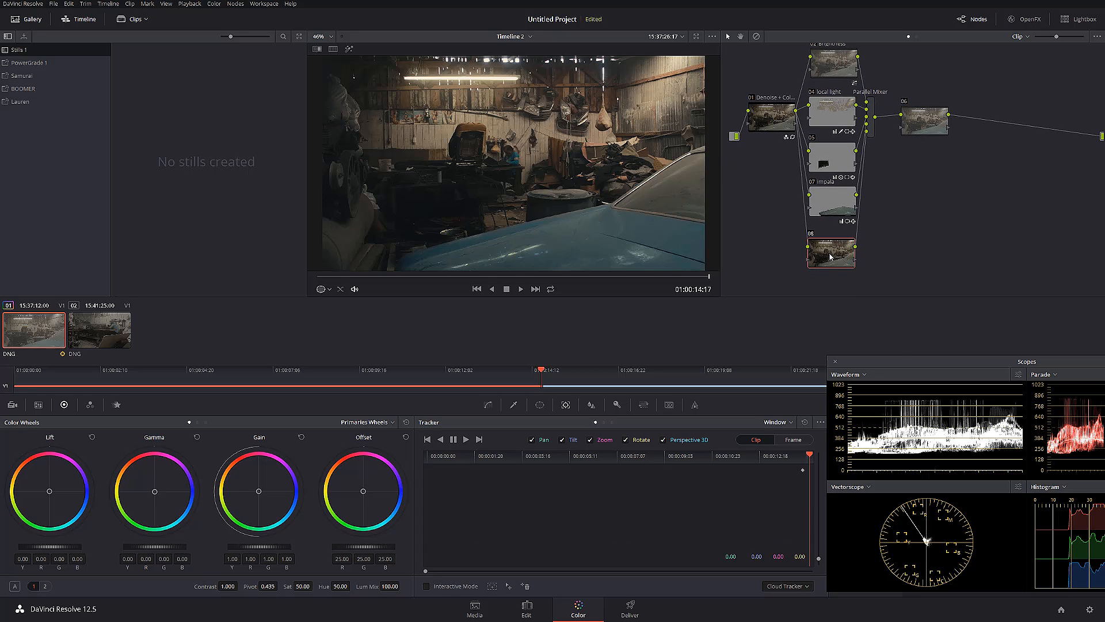
pyautogui.rightClick(830, 257)
pyautogui.click(858, 272)
pyautogui.write('c')
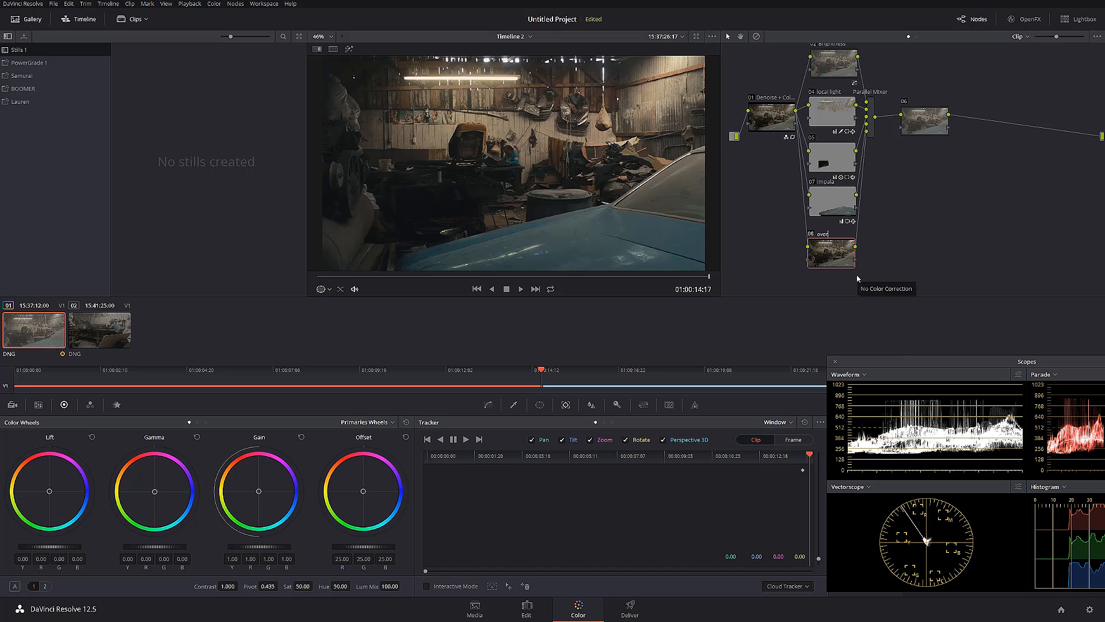
pyautogui.write('ver head light')
pyautogui.press('Return')
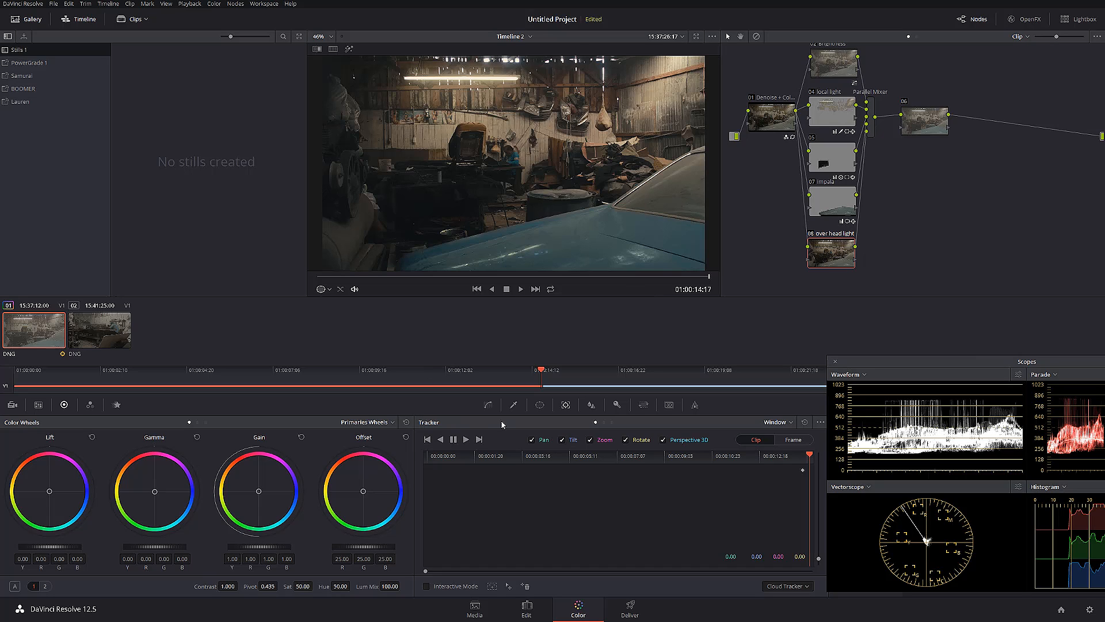
# Draw a closed curve window on the over head light node around the ceiling light and the wall area beneath it
pyautogui.click(540, 405)
pyautogui.click(434, 534)
pyautogui.click(409, 67)
pyautogui.moveTo(393, 115); pyautogui.dragTo(394, 168)
pyautogui.click(436, 165)
pyautogui.click(496, 169)
pyautogui.click(515, 195)
pyautogui.click(541, 175)
pyautogui.click(561, 138)
pyautogui.click(551, 99)
pyautogui.click(531, 75)
pyautogui.click(505, 64)
pyautogui.click(471, 67)
pyautogui.click(432, 69)
pyautogui.click(410, 68)
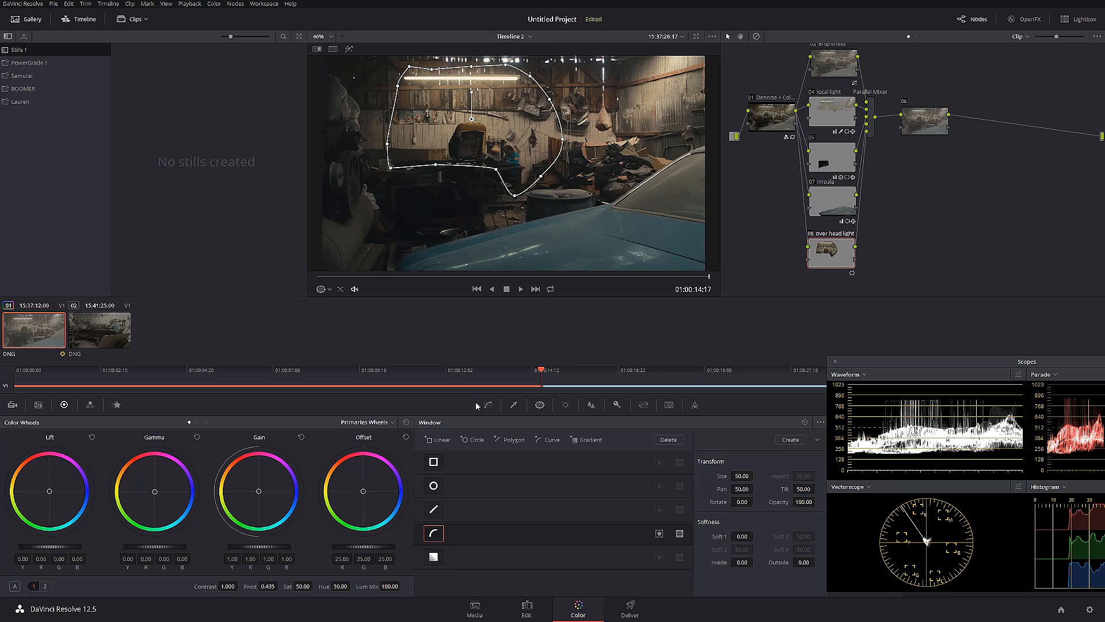
# With the highlight preview on, use a luminance-only qualifier for the over head light node, setting Low to 56.8 and raising the low softness
pyautogui.click(515, 406)
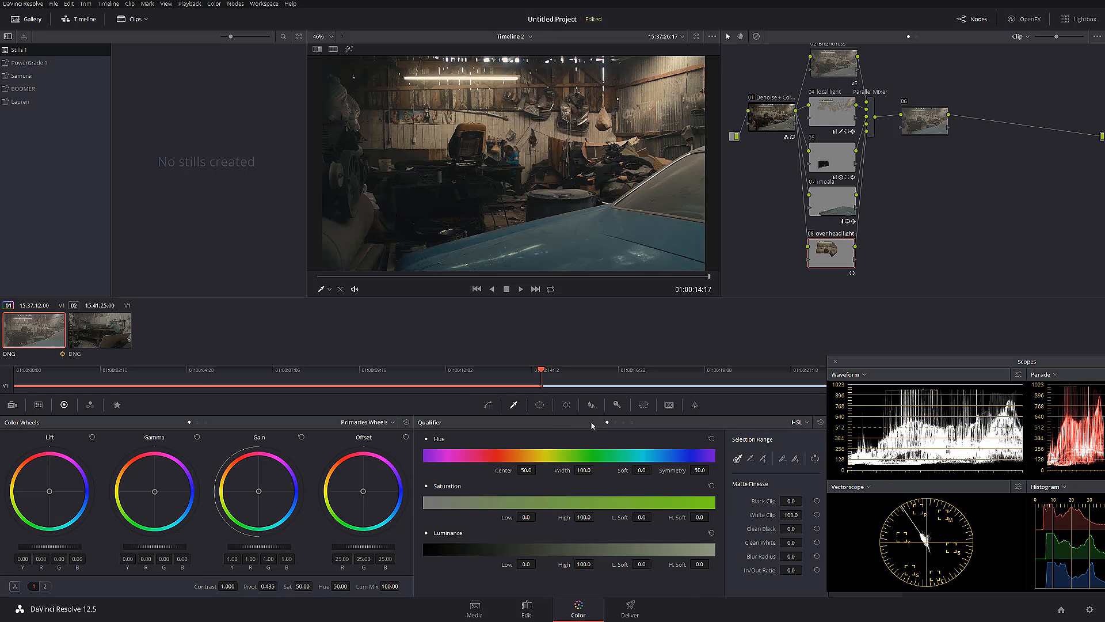
pyautogui.click(624, 423)
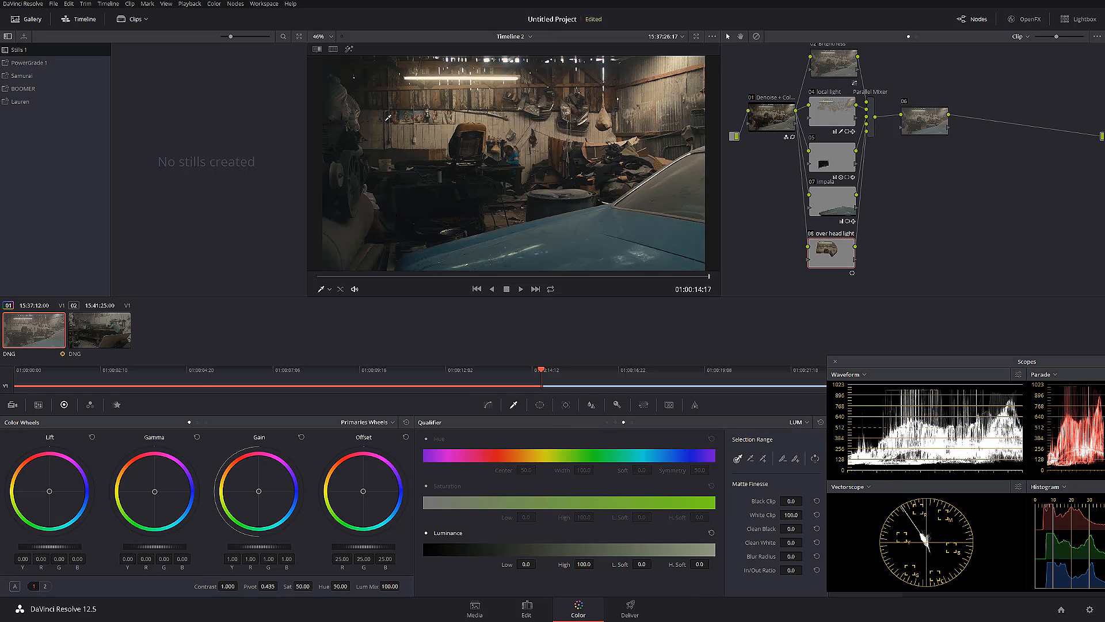
pyautogui.click(348, 49)
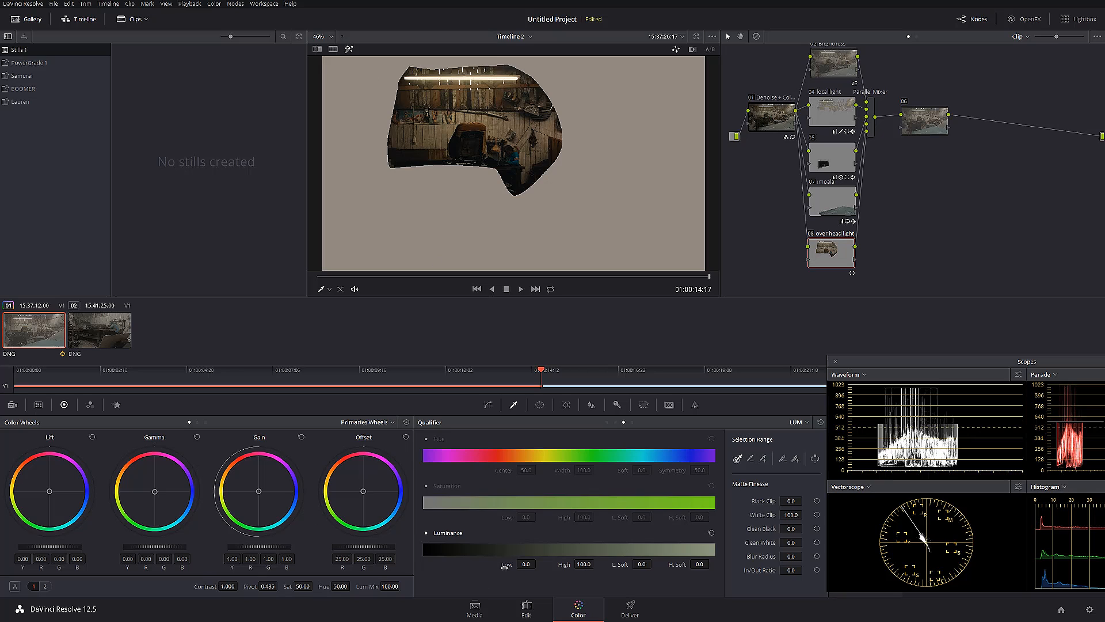
pyautogui.moveTo(524, 565); pyautogui.dragTo(539, 563)
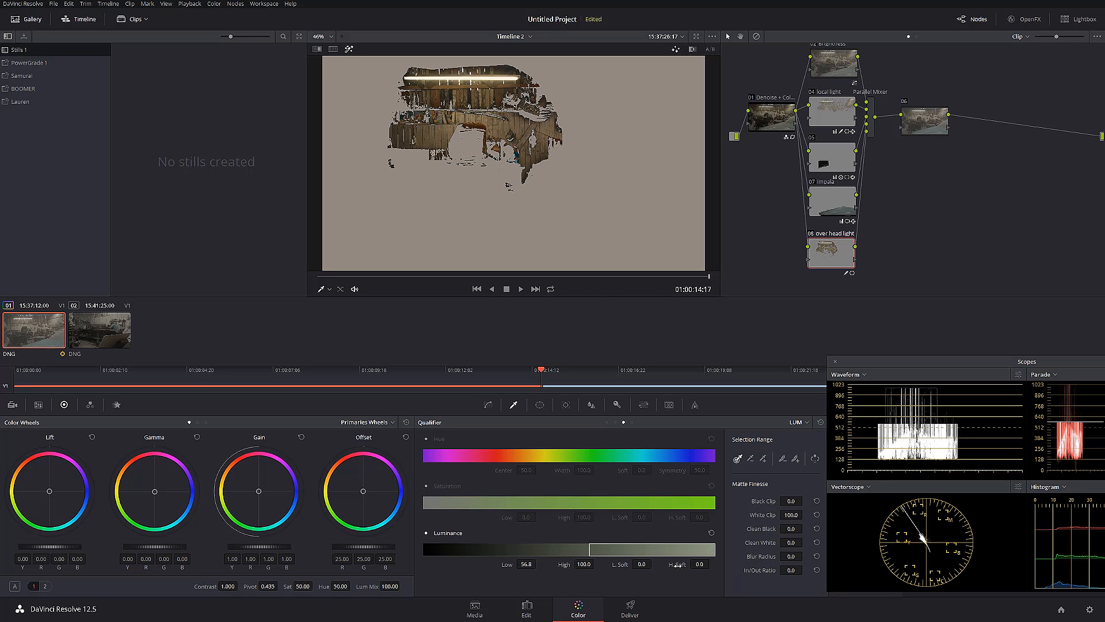
pyautogui.moveTo(643, 565); pyautogui.dragTo(643, 565)
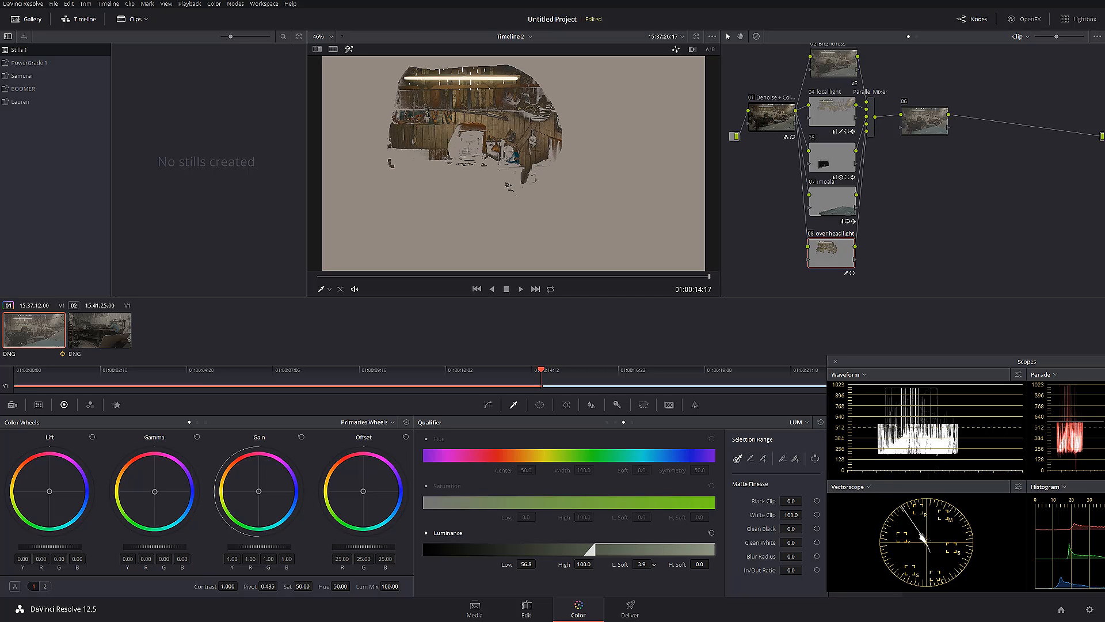
# Soften the edges of the over head light node's curve window, with Soft 1 at about 5.86 and added inner and outer edge softness
pyautogui.click(540, 405)
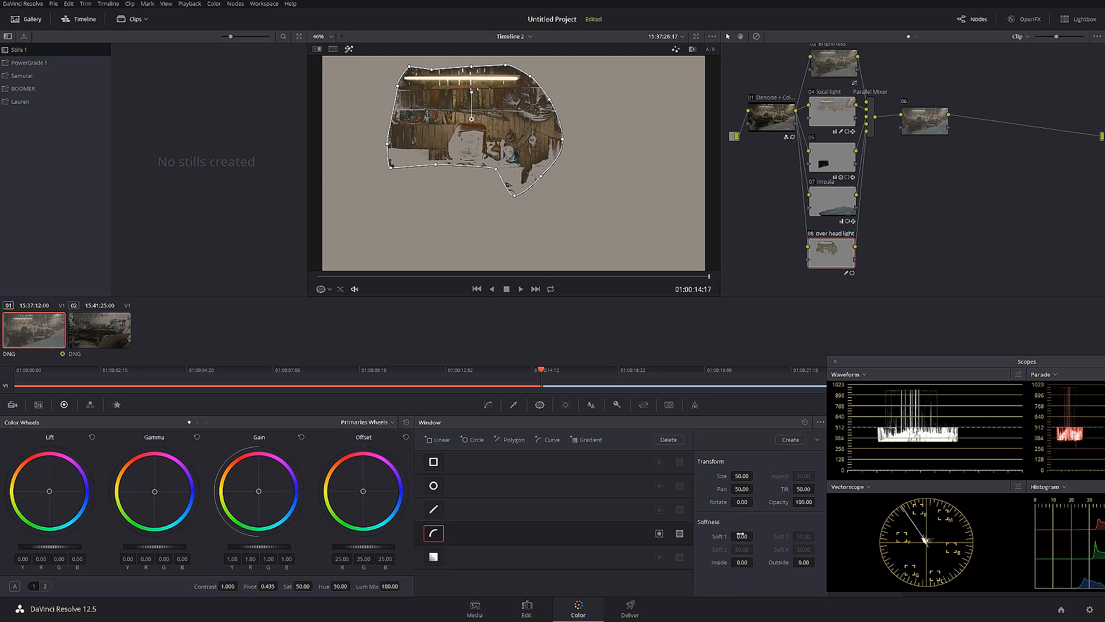
pyautogui.moveTo(742, 536); pyautogui.dragTo(742, 536)
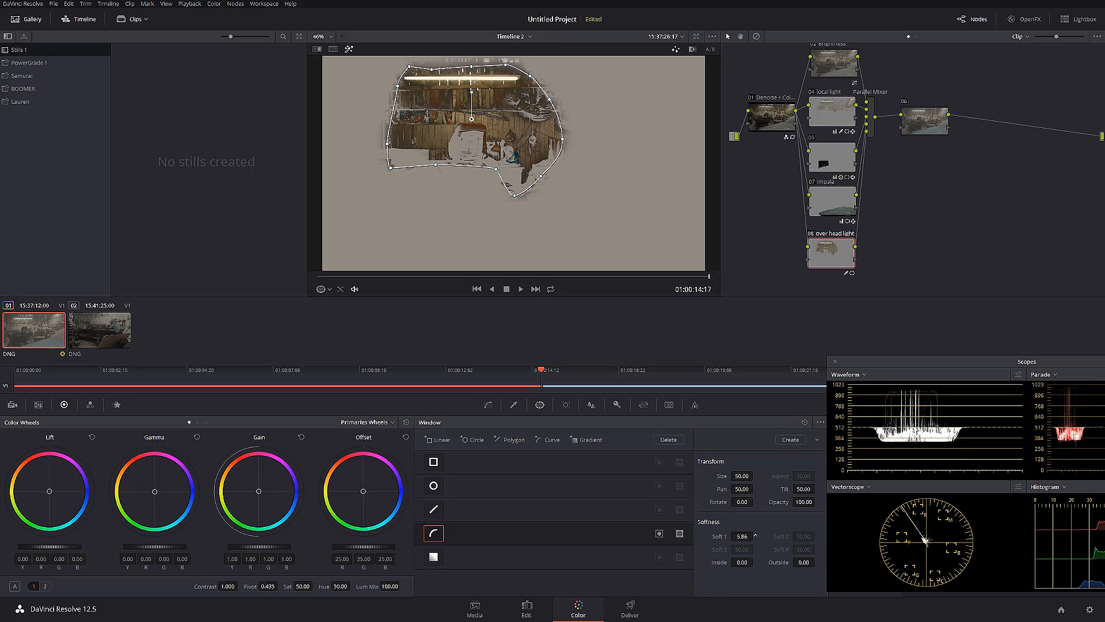
pyautogui.moveTo(745, 566); pyautogui.dragTo(818, 563)
# Track the over head light window in reverse through the clip, turn the highlight preview off, and track forward at the clip's end
pyautogui.click(566, 404)
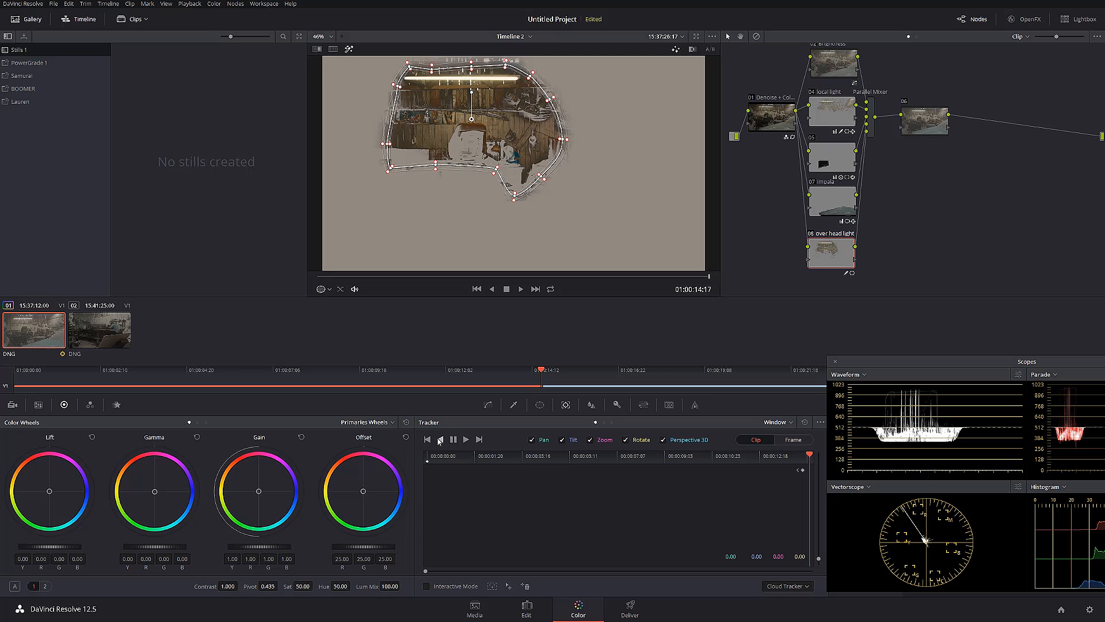
pyautogui.click(440, 440)
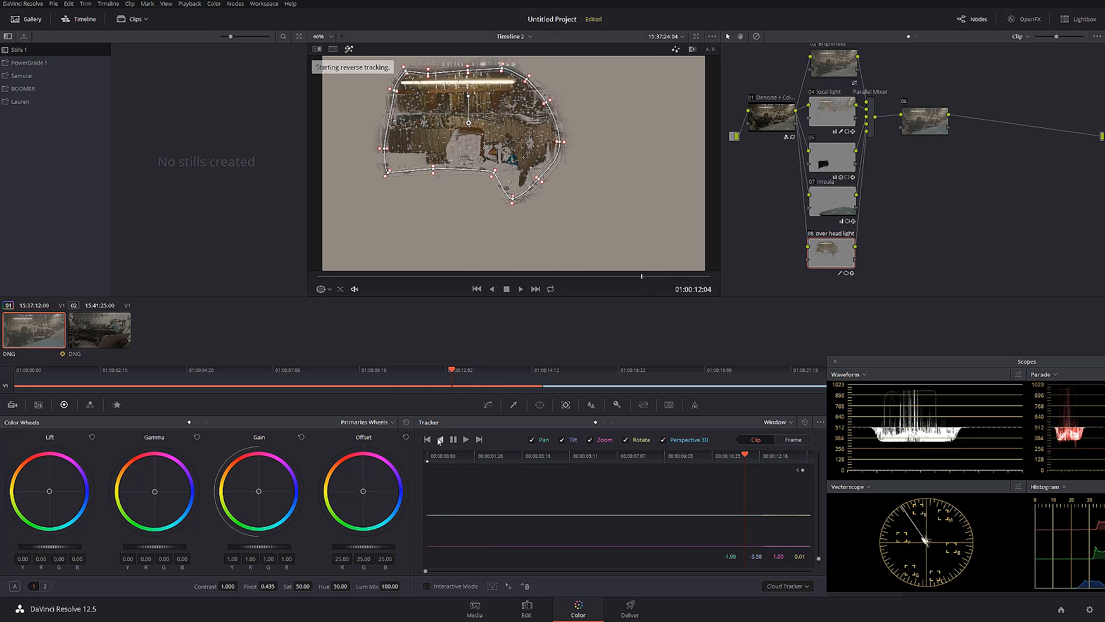
pyautogui.click(348, 49)
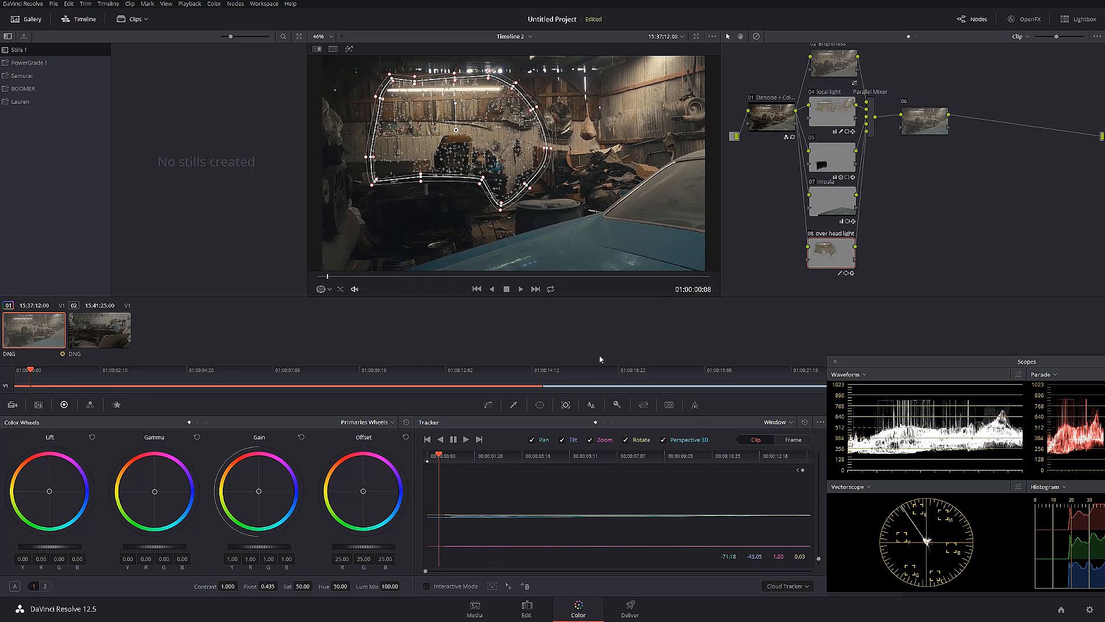
pyautogui.click(479, 440)
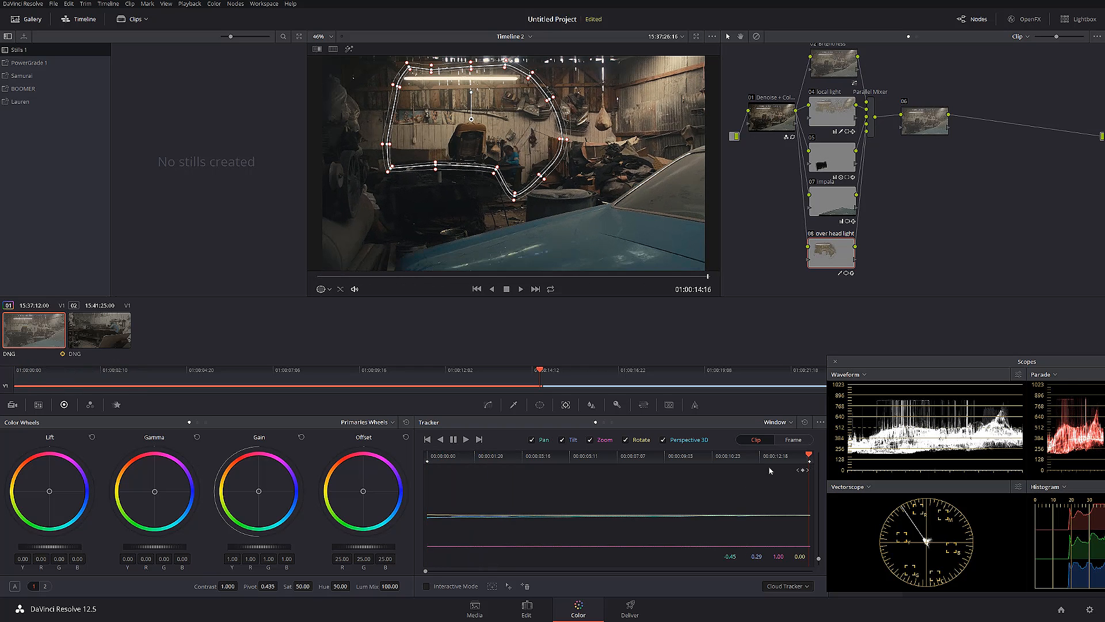
pyautogui.click(466, 440)
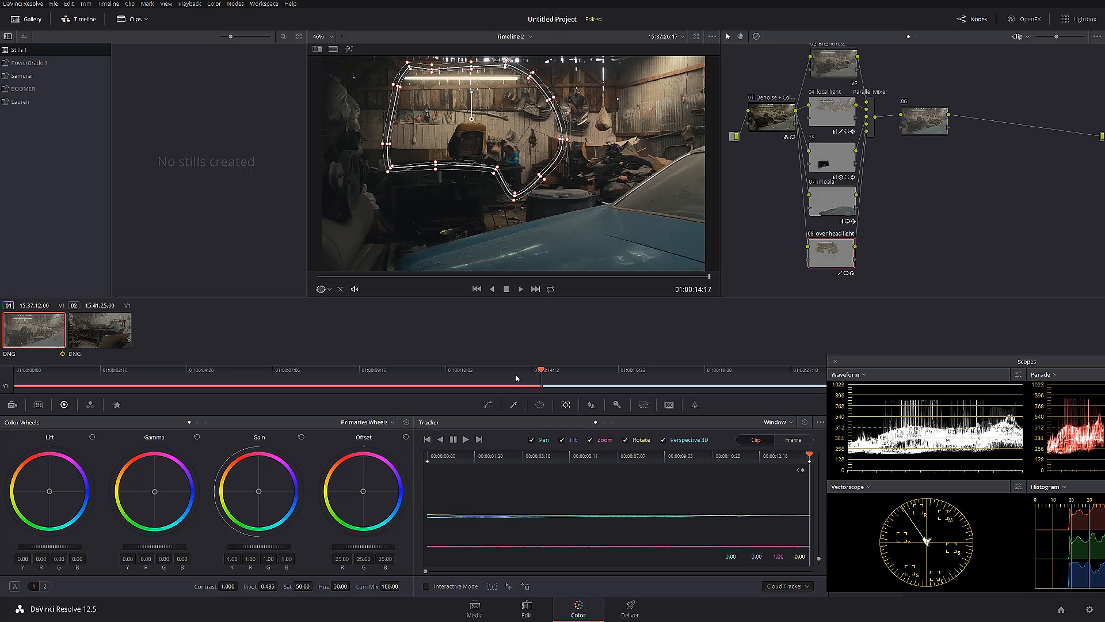
# Raise the over head light node's gamma to 0.02 and its contrast to 1.108
pyautogui.moveTo(154, 546); pyautogui.dragTo(164, 546)
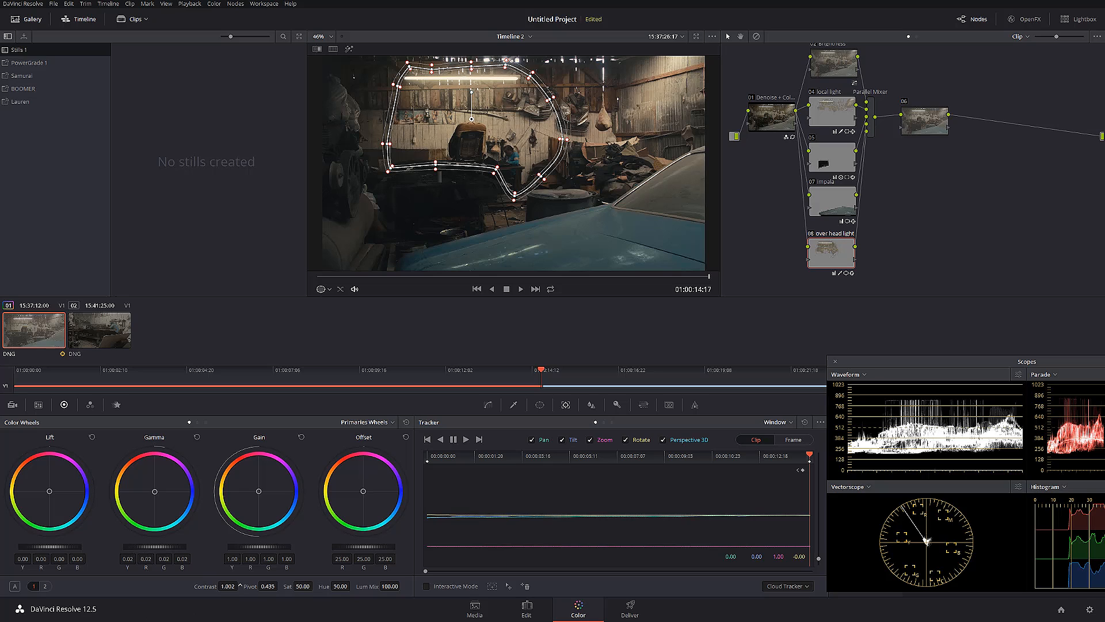
pyautogui.moveTo(240, 585); pyautogui.dragTo(240, 587)
# Compare the image with and without the over head light node, keeping node 06 selected so the window outline is hidden
pyautogui.click(924, 124)
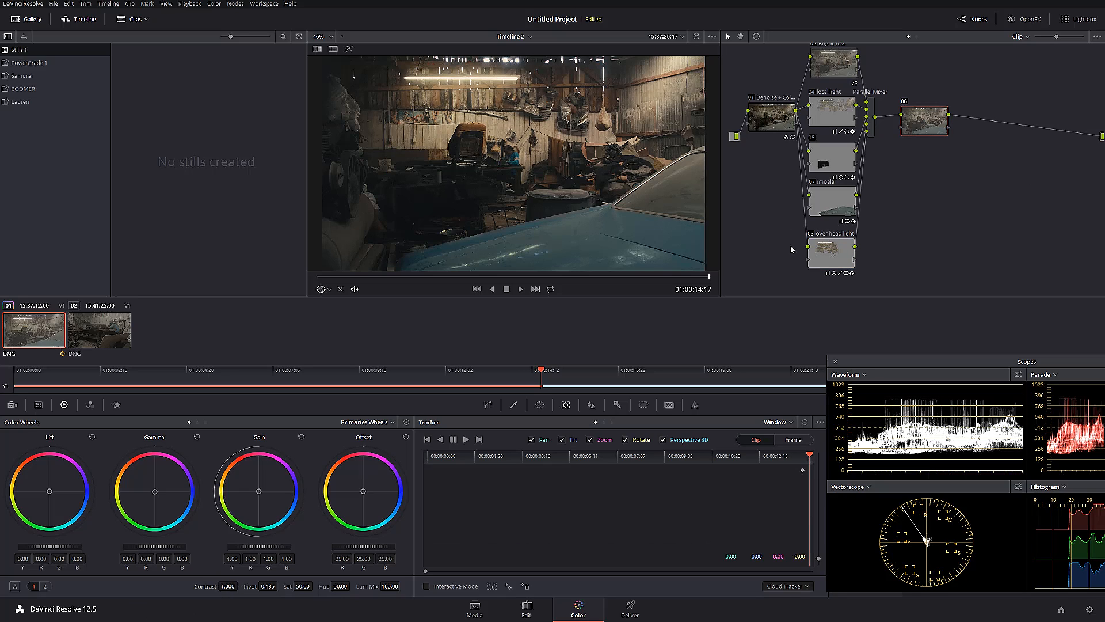
pyautogui.click(811, 234)
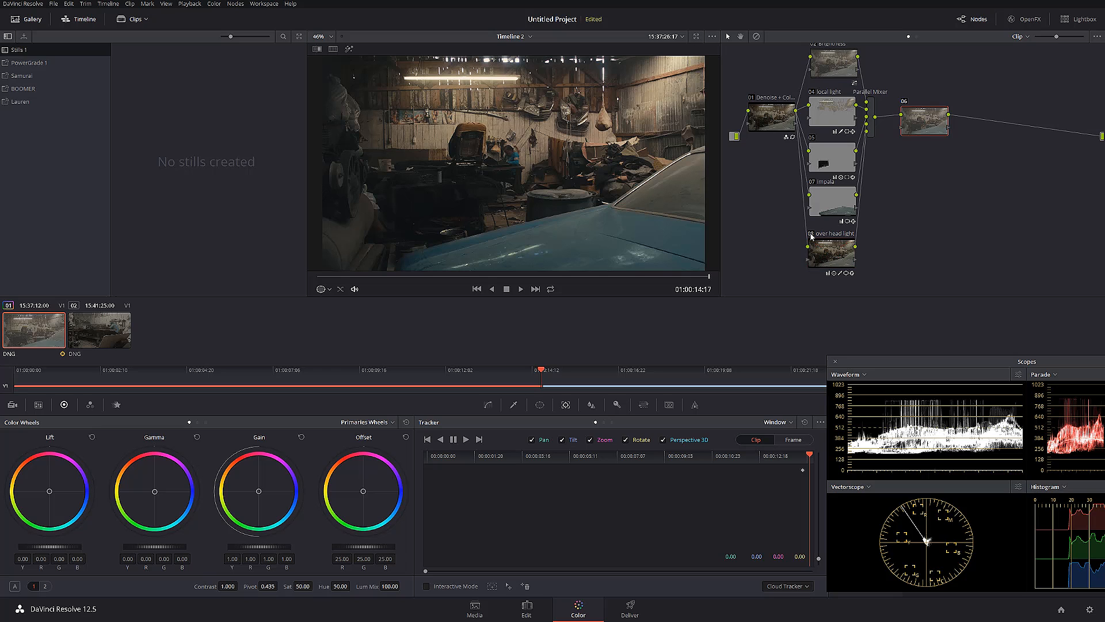
pyautogui.click(811, 235)
pyautogui.click(811, 234)
pyautogui.click(811, 234)
# Compare the full picture with and without the entire grade by bypassing all nodes and restoring them
pyautogui.scroll(-1, 525, 162)
pyautogui.scroll(1, 526, 162)
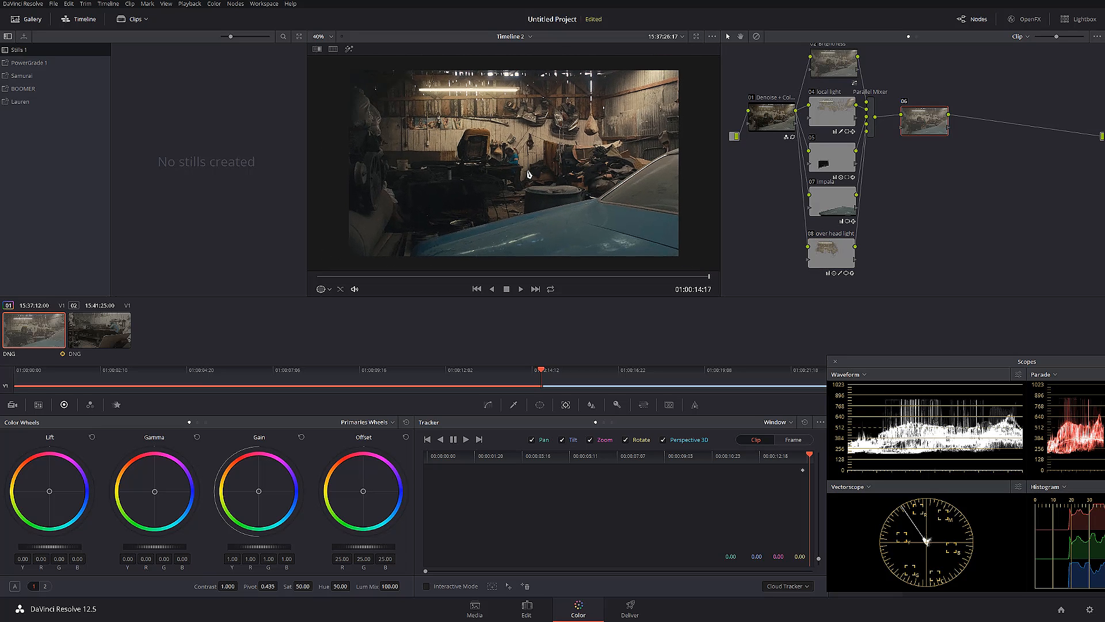
pyautogui.hotkey('alt', 'd')
pyautogui.hotkey('alt', 'd')
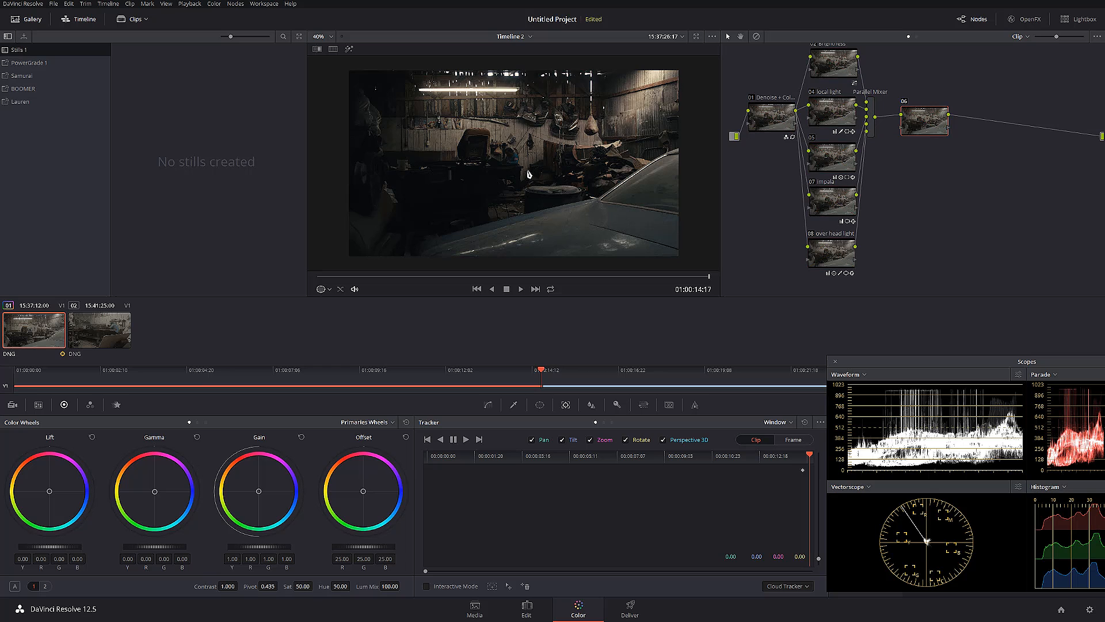
pyautogui.hotkey('alt', 'd')
pyautogui.hotkey('alt', 'd')
pyautogui.moveTo(972, 362); pyautogui.dragTo(813, 347)
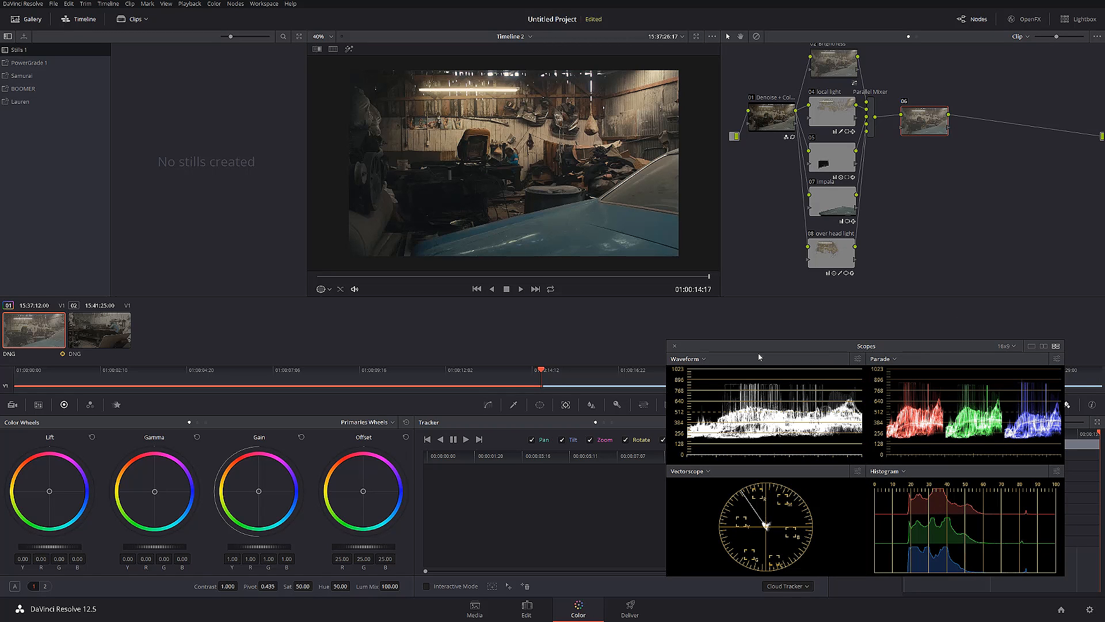
pyautogui.moveTo(748, 347); pyautogui.dragTo(871, 351)
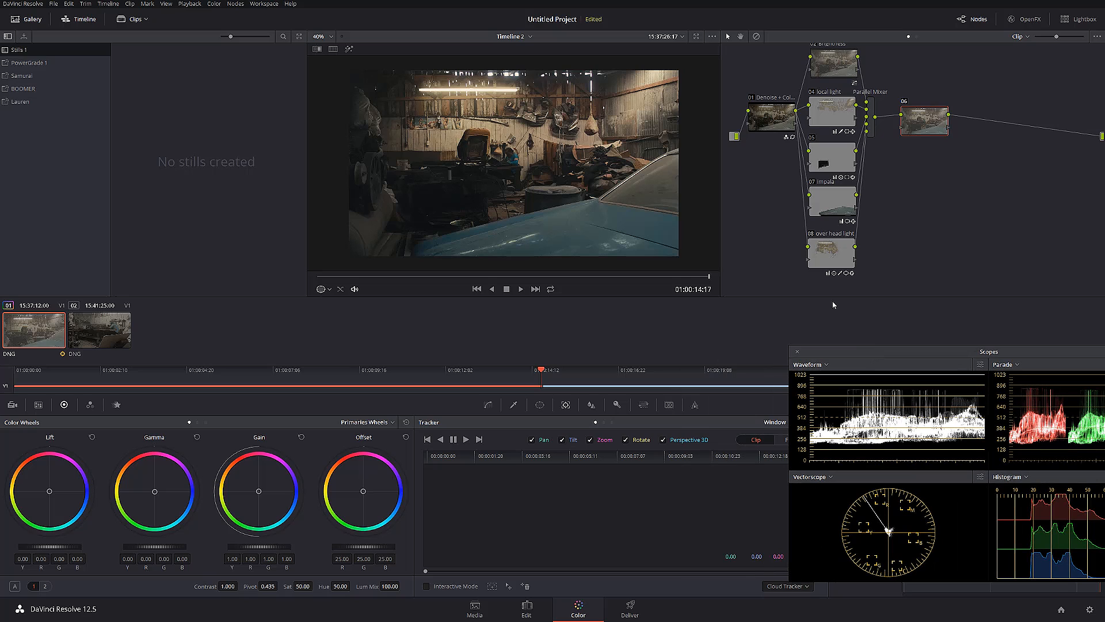
# Tighten the spacing of the parallel nodes and add another parallel node directly beneath the over head light node
pyautogui.click(820, 255)
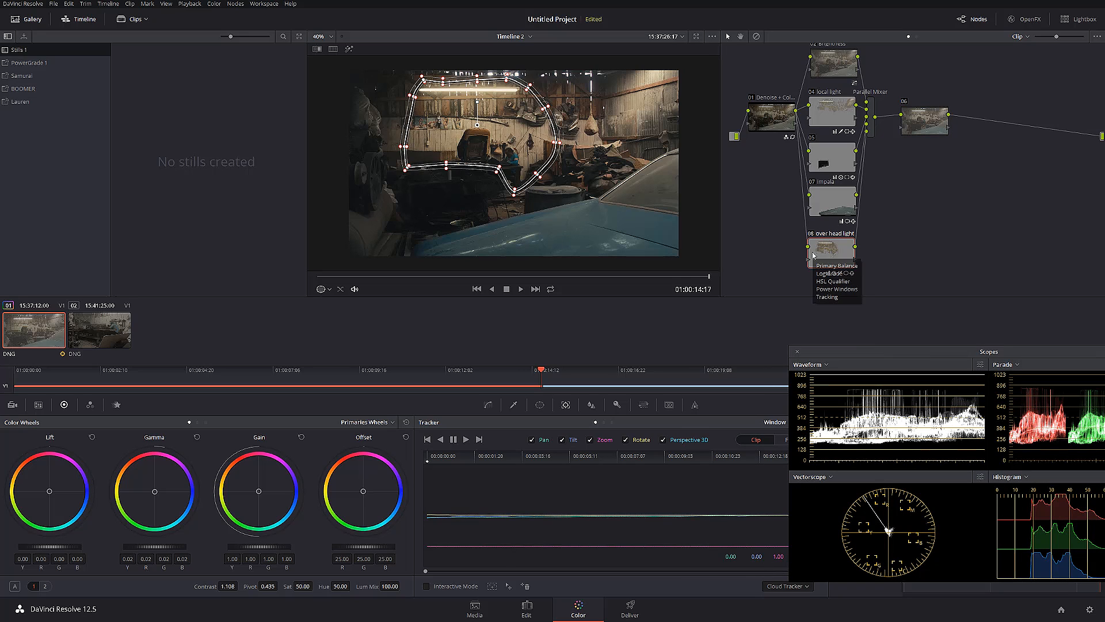
pyautogui.moveTo(843, 111); pyautogui.dragTo(839, 107)
pyautogui.moveTo(830, 160); pyautogui.dragTo(830, 149)
pyautogui.moveTo(833, 202); pyautogui.dragTo(833, 193)
pyautogui.moveTo(843, 264); pyautogui.dragTo(871, 171)
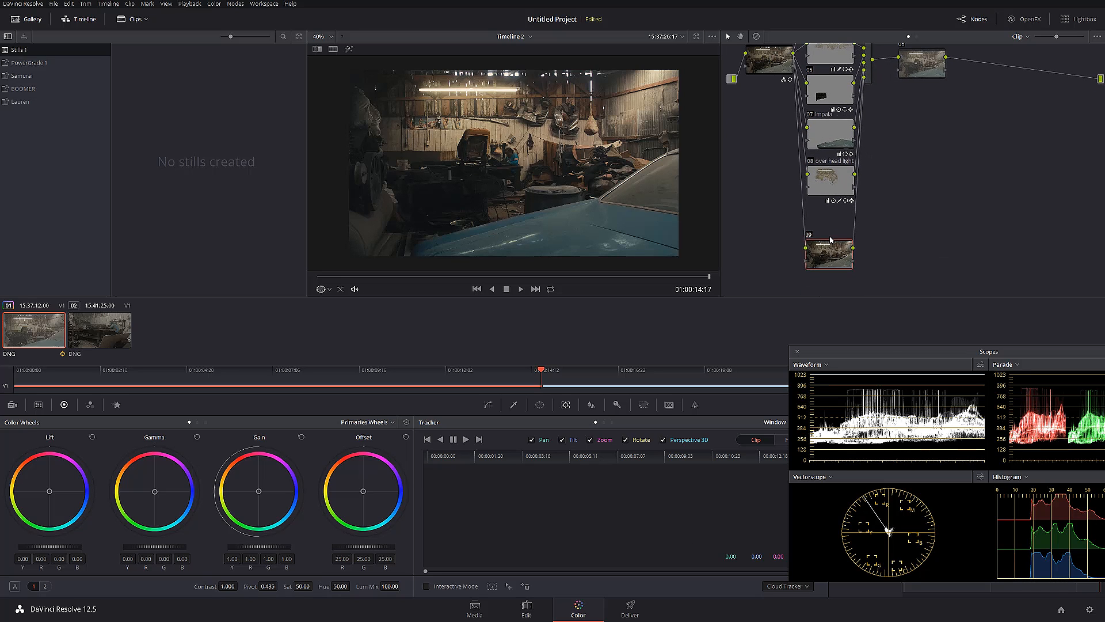
pyautogui.moveTo(829, 246); pyautogui.dragTo(833, 224)
# Shape a circle window on node 09 into a wide tilted ellipse over the garage interior, size 56.57, rotation -17.14 and Soft 1 5.74
pyautogui.click(539, 404)
pyautogui.click(433, 485)
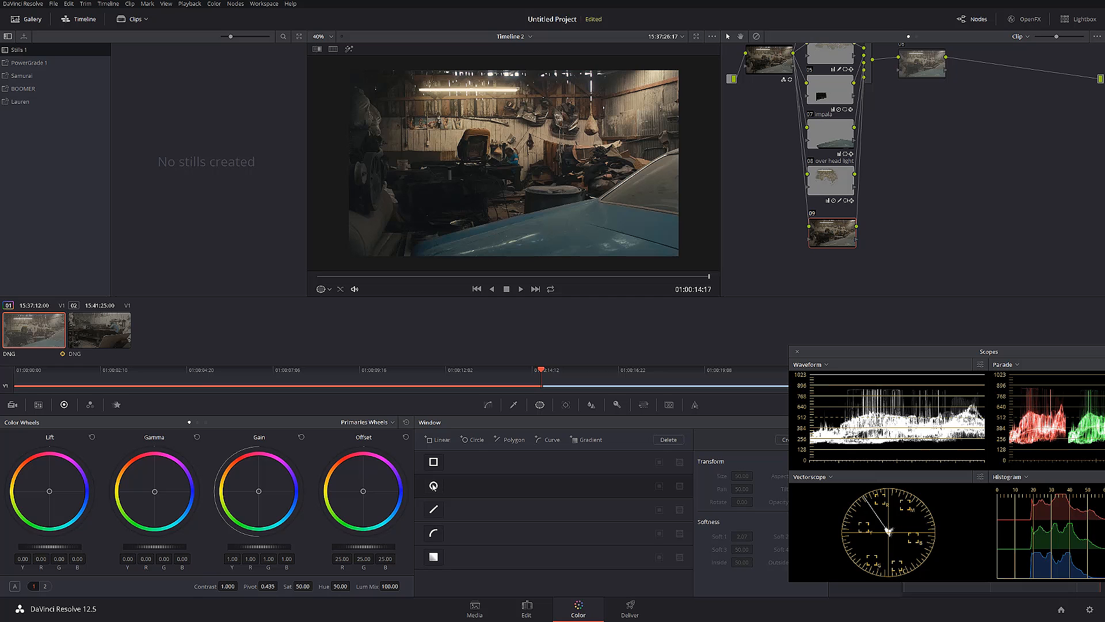
pyautogui.moveTo(686, 159); pyautogui.dragTo(698, 161)
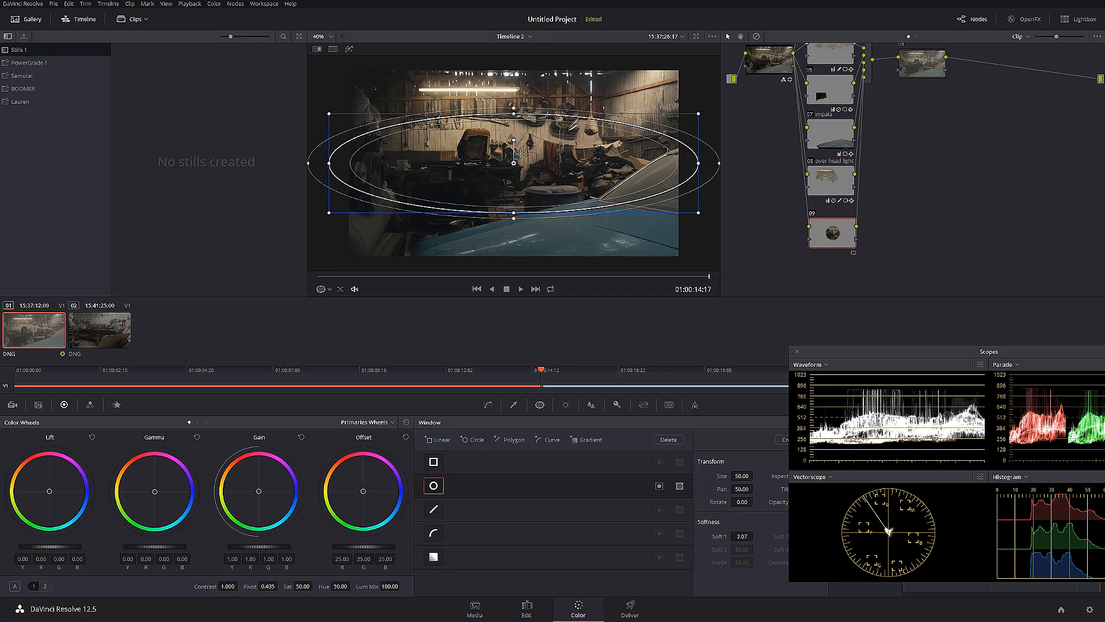
pyautogui.moveTo(514, 140); pyautogui.dragTo(539, 142)
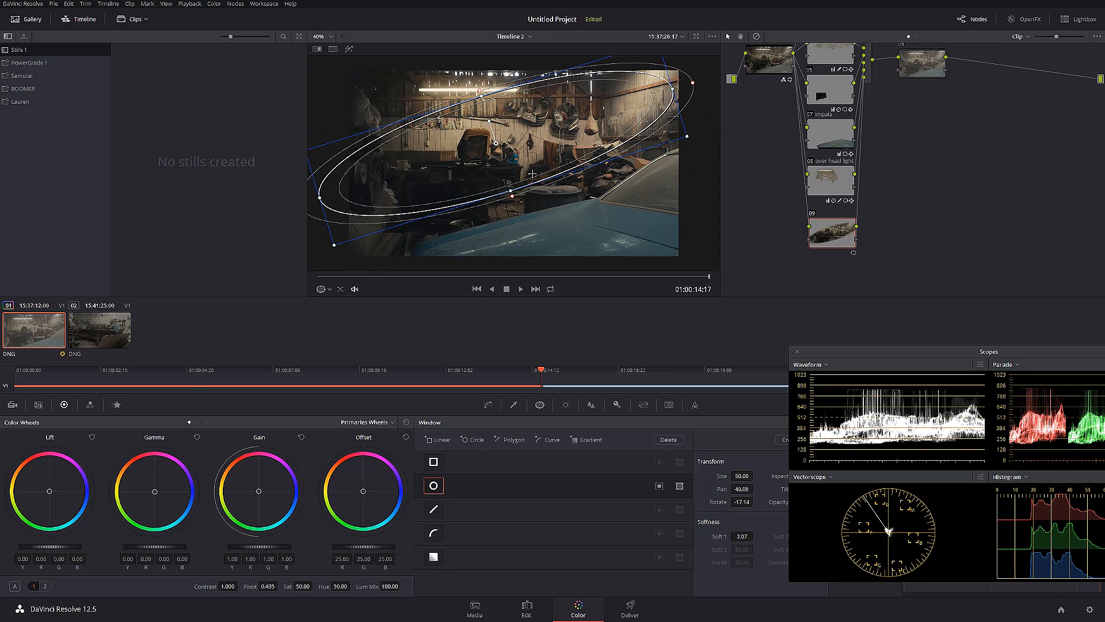
pyautogui.moveTo(510, 196); pyautogui.dragTo(530, 215)
pyautogui.scroll(-2, 533, 212)
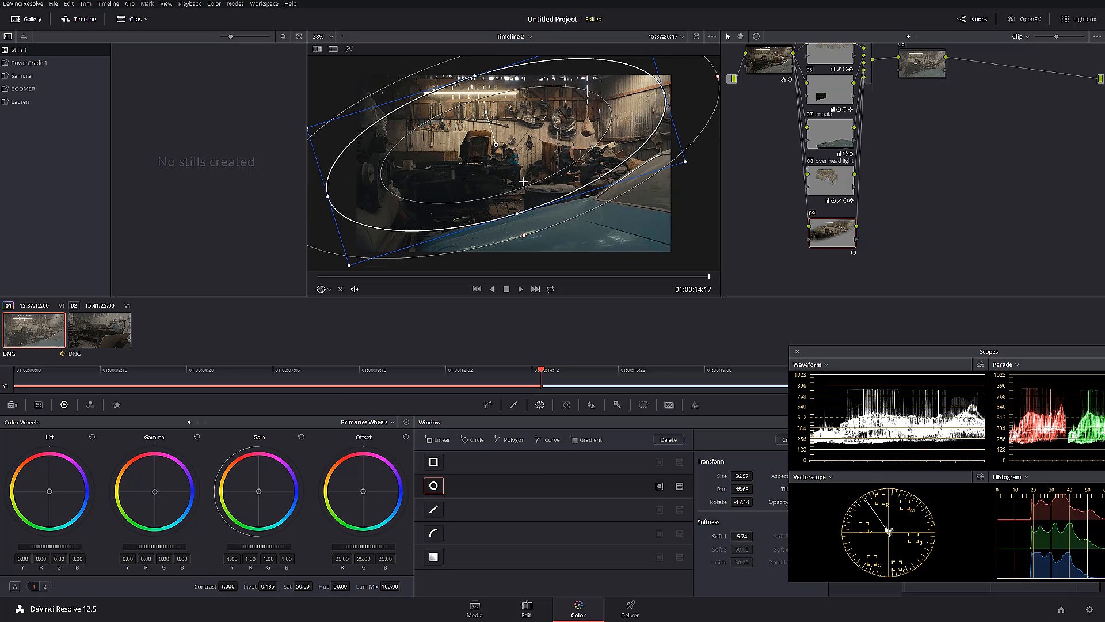
pyautogui.moveTo(655, 99); pyautogui.dragTo(698, 86)
pyautogui.moveTo(562, 156); pyautogui.dragTo(581, 159)
pyautogui.moveTo(510, 163); pyautogui.dragTo(513, 161)
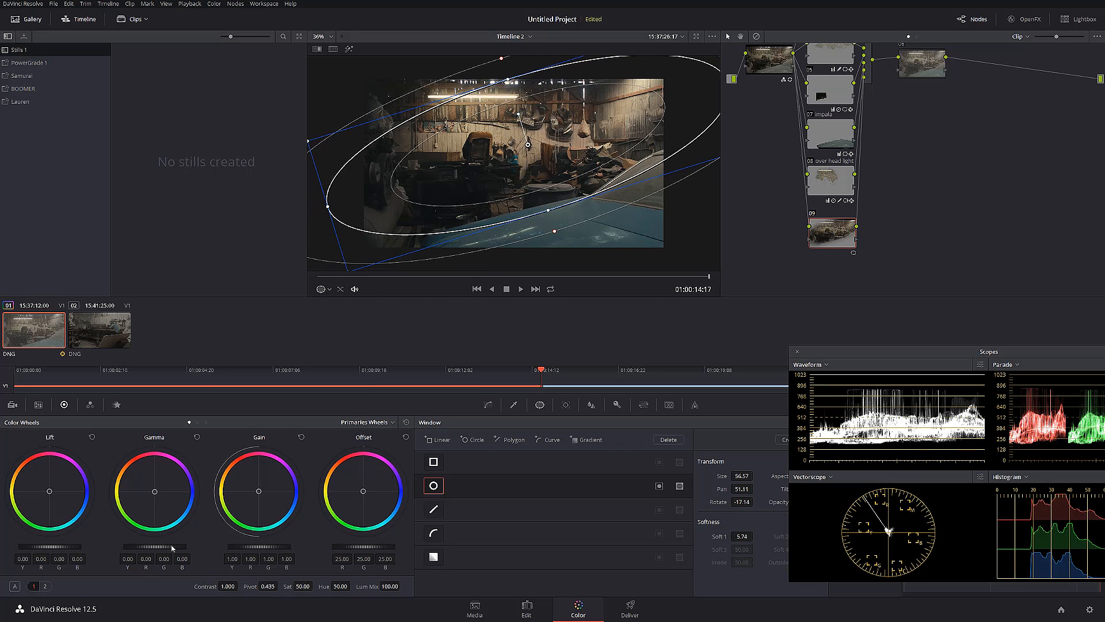
# Lower node 09's gamma to -0.04 and invert its ellipse window, shifting it to pan 52.70 so the surrounding edges darken
pyautogui.moveTo(154, 547); pyautogui.dragTo(141, 547)
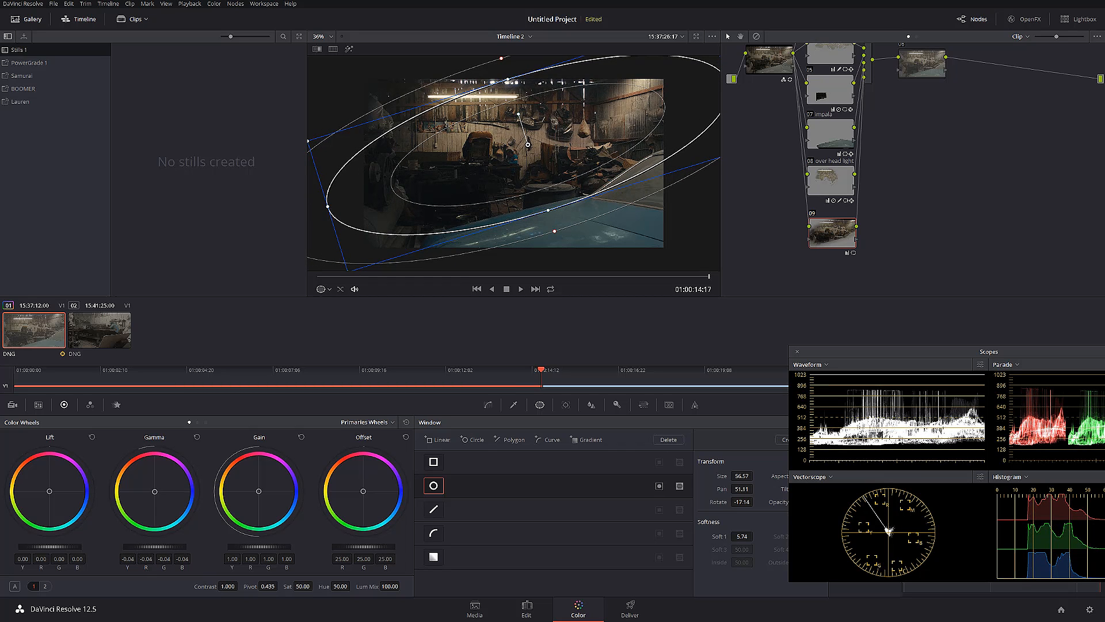
pyautogui.click(659, 486)
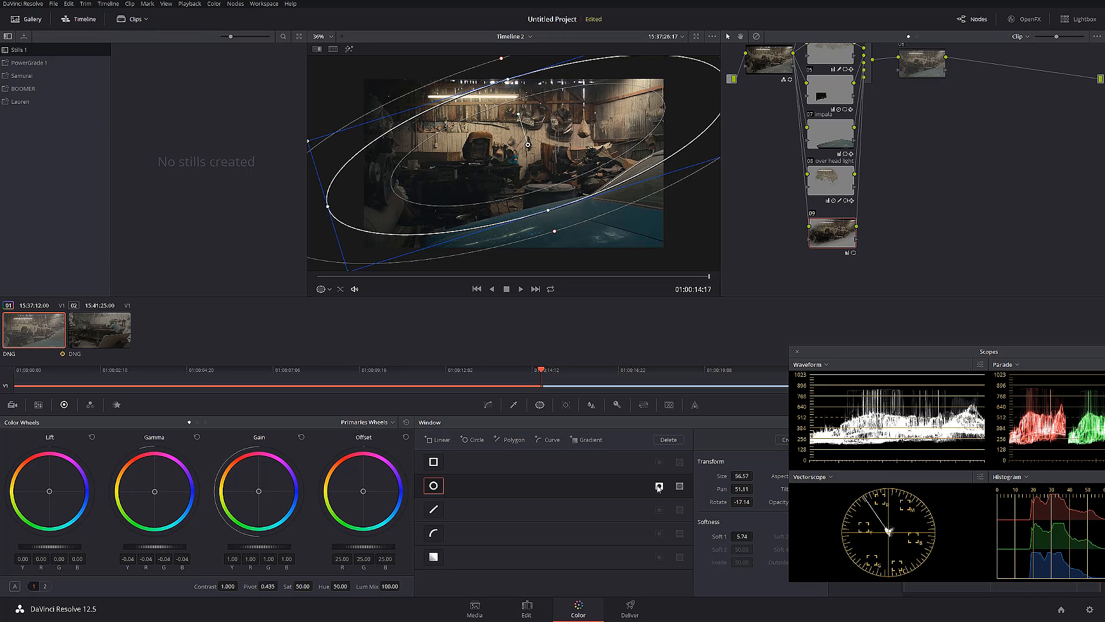
pyautogui.moveTo(525, 162); pyautogui.dragTo(528, 161)
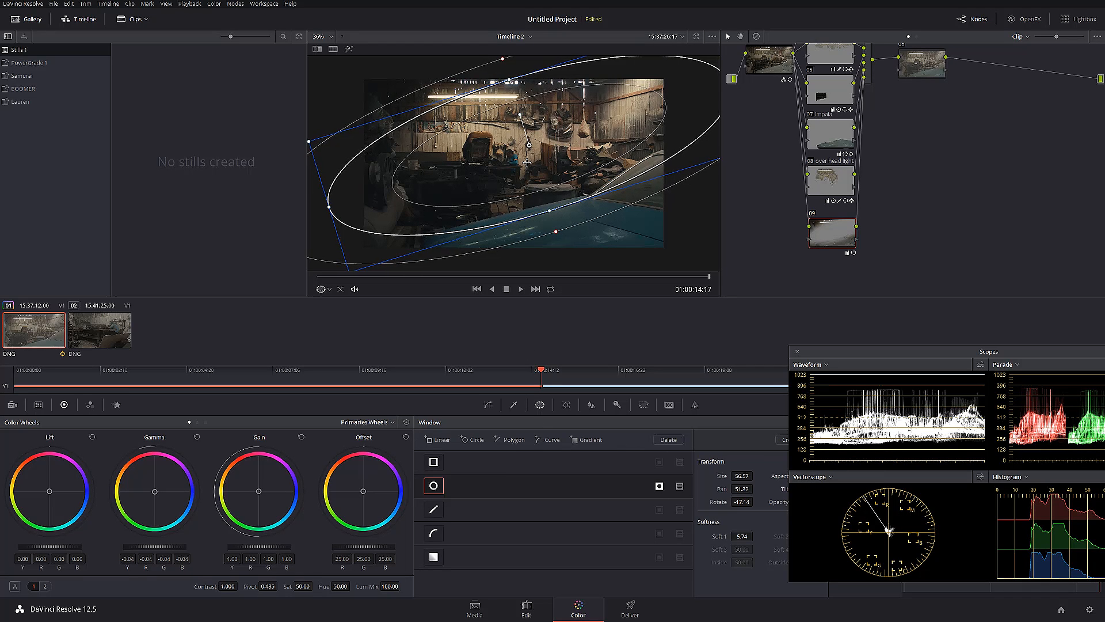
pyautogui.moveTo(598, 147); pyautogui.dragTo(616, 133)
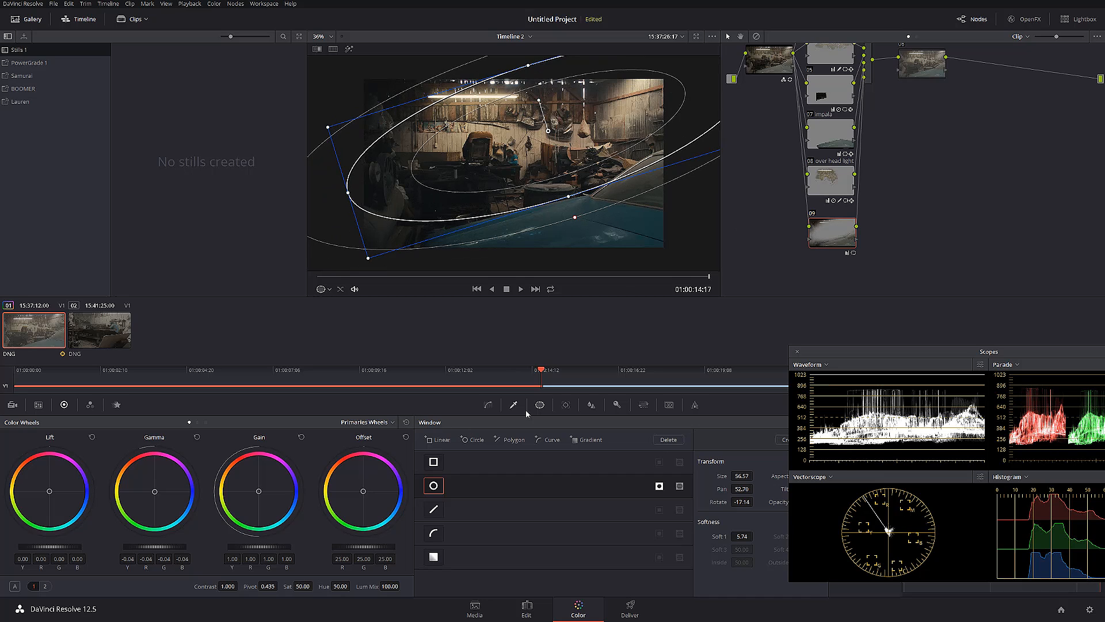
# Track node 09's ellipse window backward from the last frame to the start of the clip
pyautogui.click(566, 405)
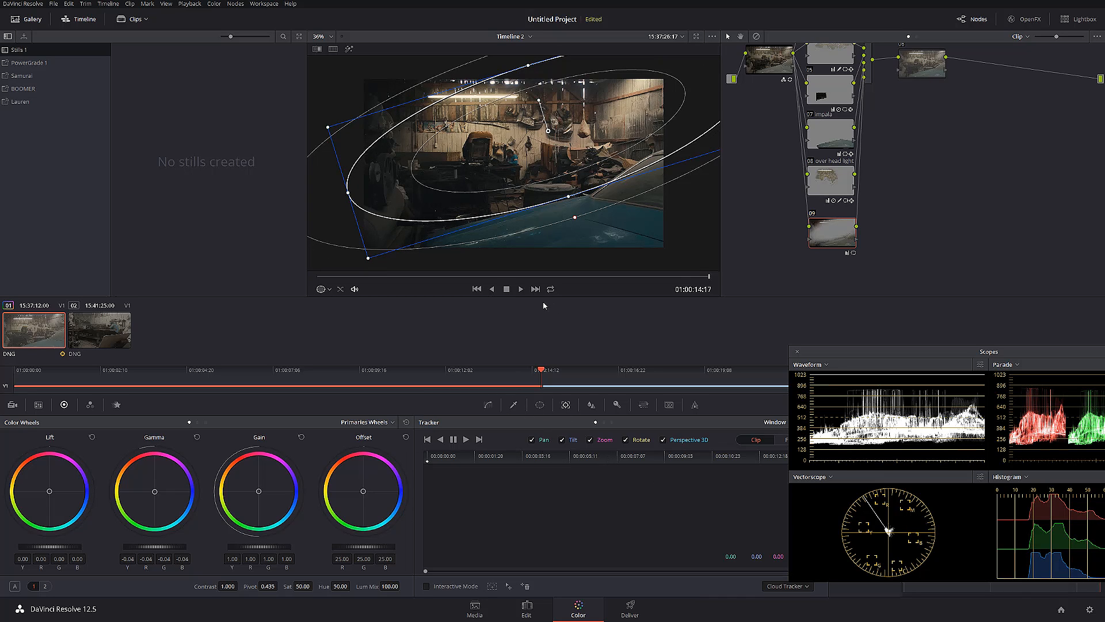
pyautogui.click(427, 440)
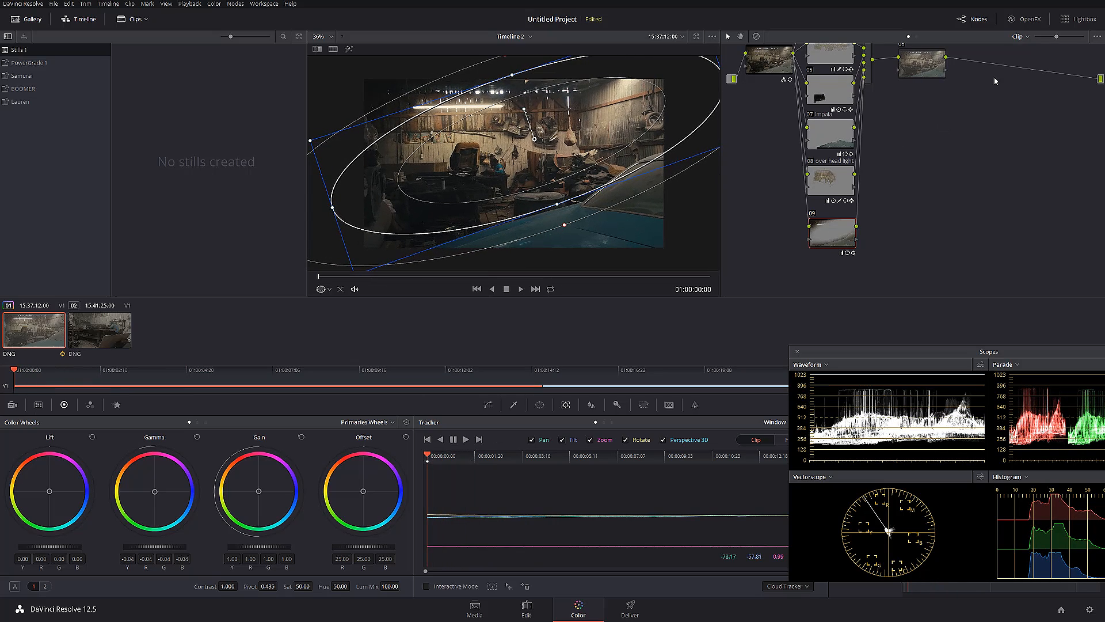
# Go to about 01:00:07:12 and compare the image with and without node 09, with node 06 selected
pyautogui.click(921, 76)
pyautogui.moveTo(335, 281); pyautogui.dragTo(517, 277)
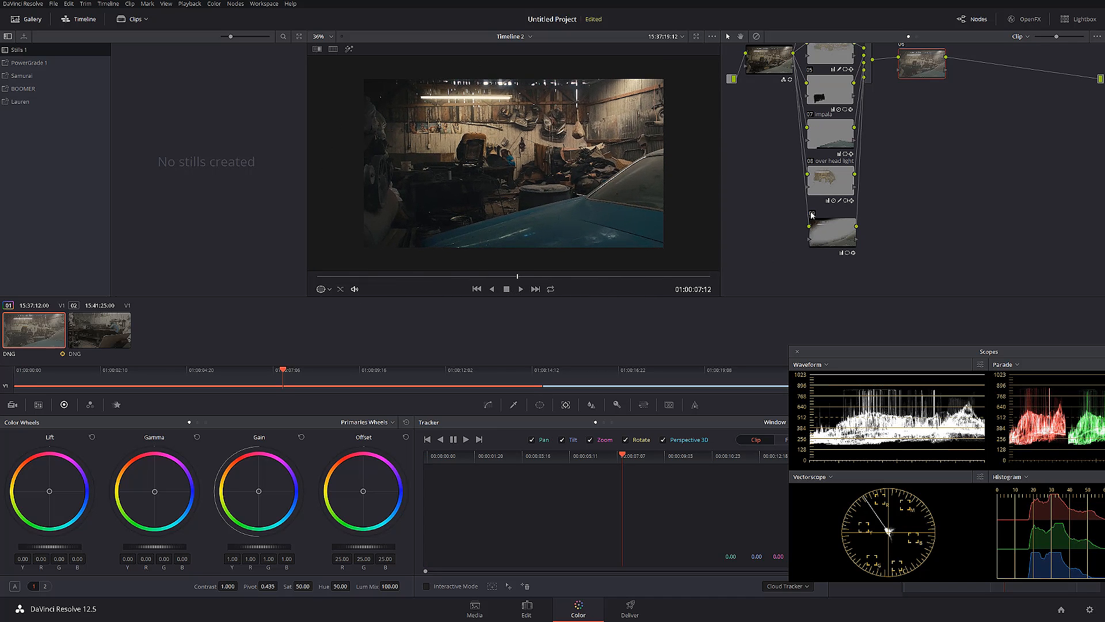
pyautogui.click(812, 214)
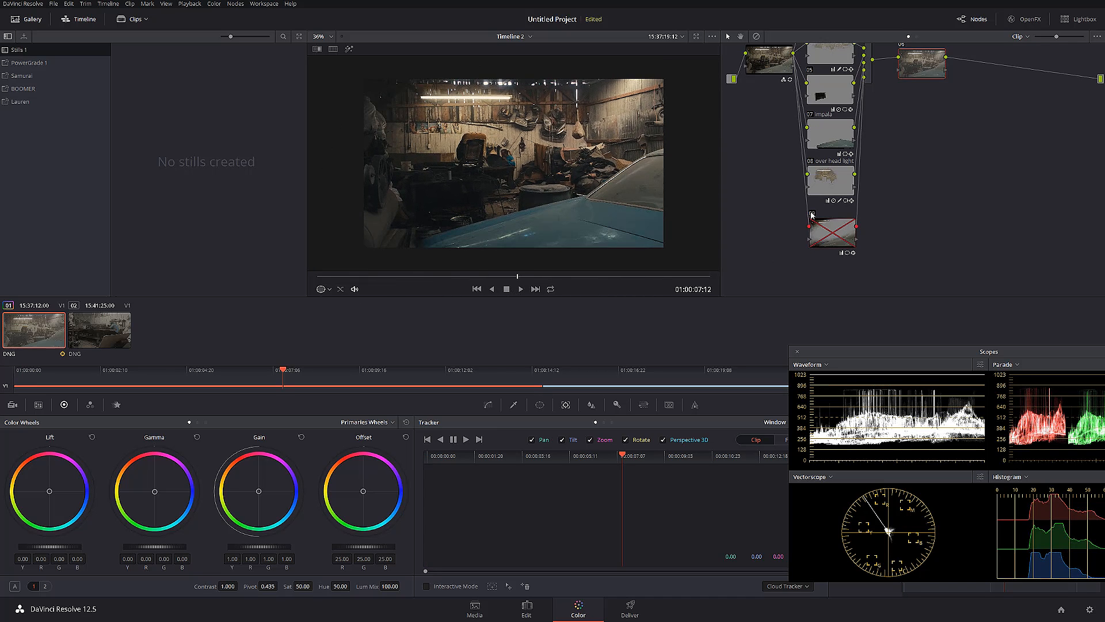
pyautogui.click(812, 213)
pyautogui.click(811, 214)
pyautogui.click(813, 215)
pyautogui.click(812, 215)
pyautogui.click(812, 215)
pyautogui.click(812, 215)
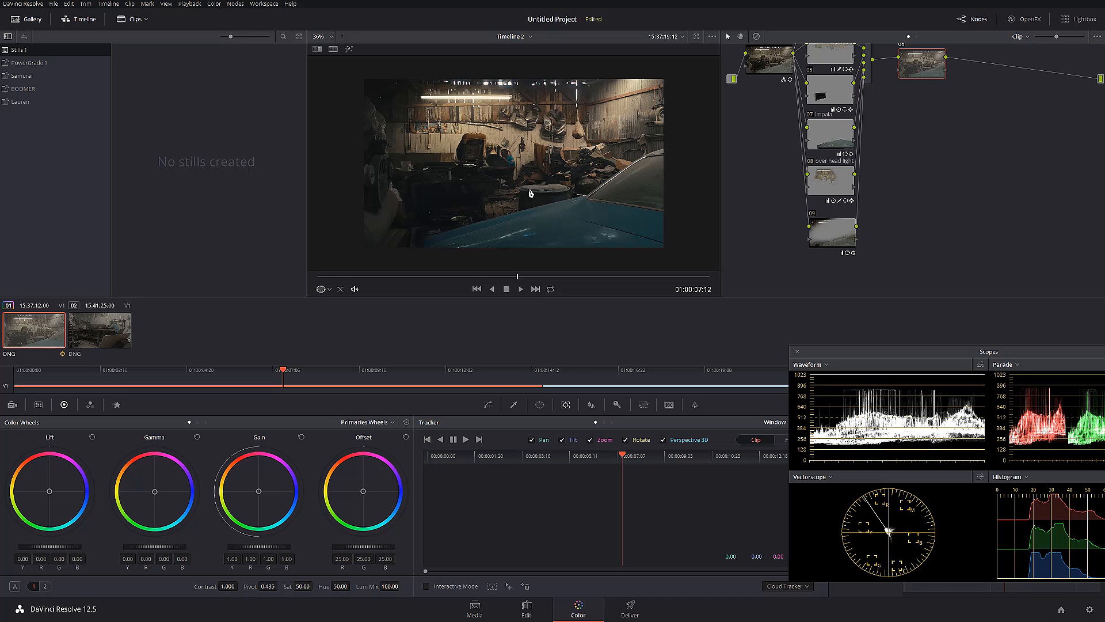
# Sharpen node 06 by lowering the linked blur radius to 0.47, judging the effect on a close-up of the man at the workbench
pyautogui.moveTo(915, 146); pyautogui.dragTo(873, 207)
pyautogui.moveTo(882, 128); pyautogui.dragTo(871, 125)
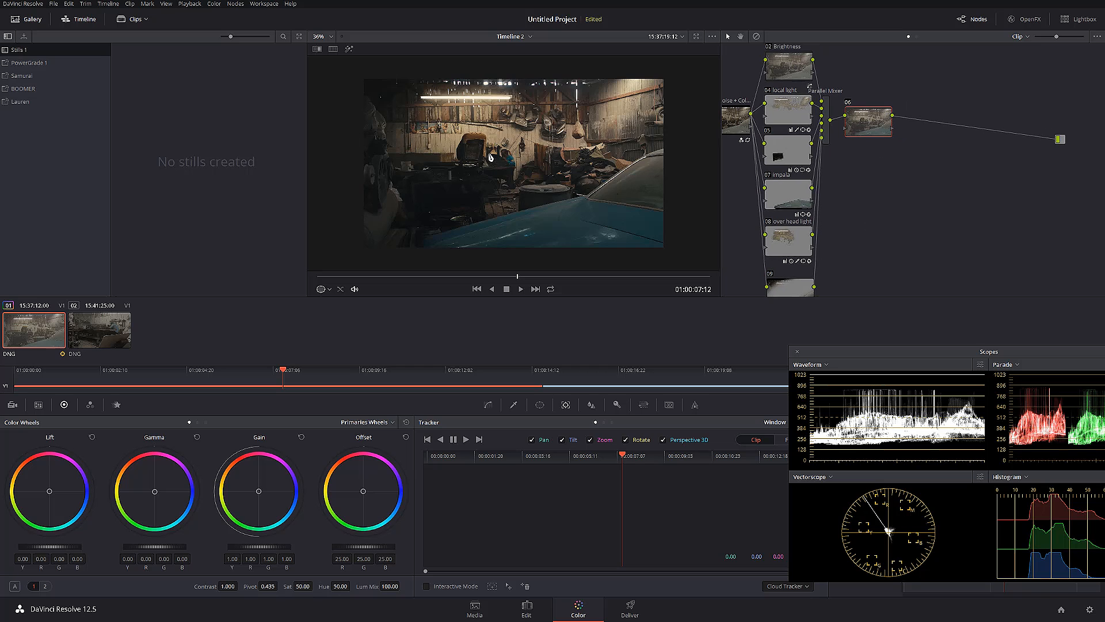
pyautogui.scroll(6, 490, 158)
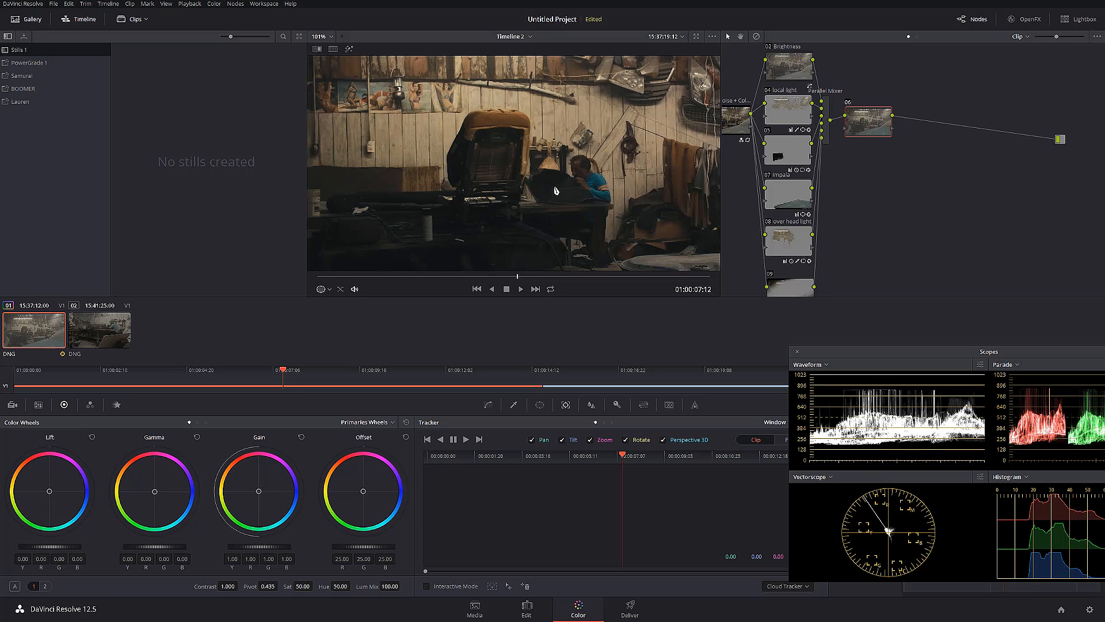
pyautogui.click(591, 409)
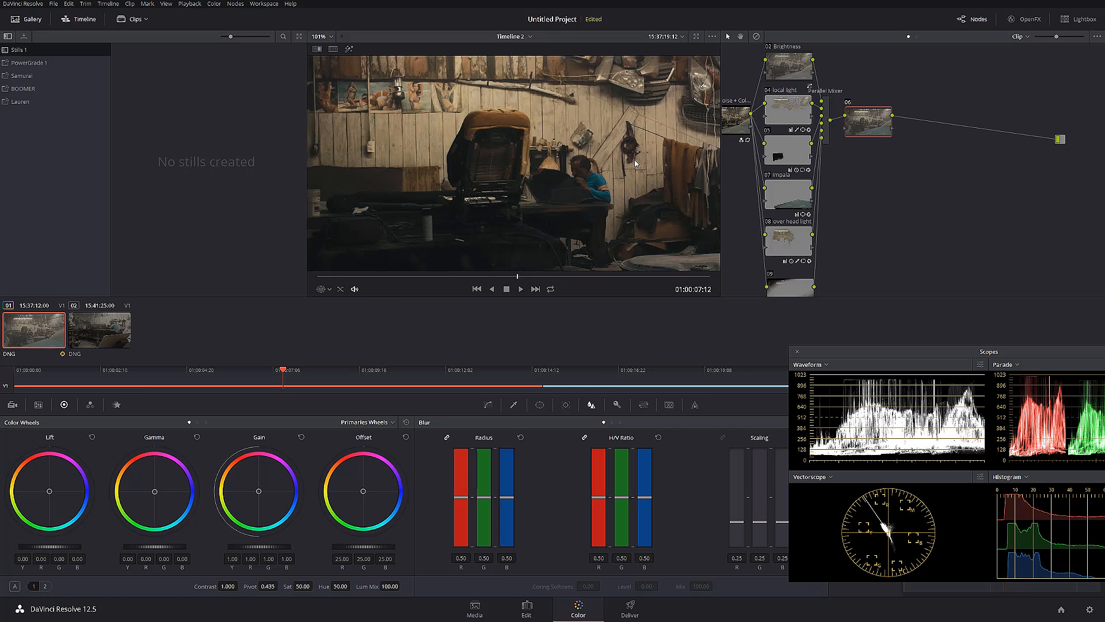
pyautogui.scroll(2, 639, 201)
pyautogui.scroll(4, 638, 198)
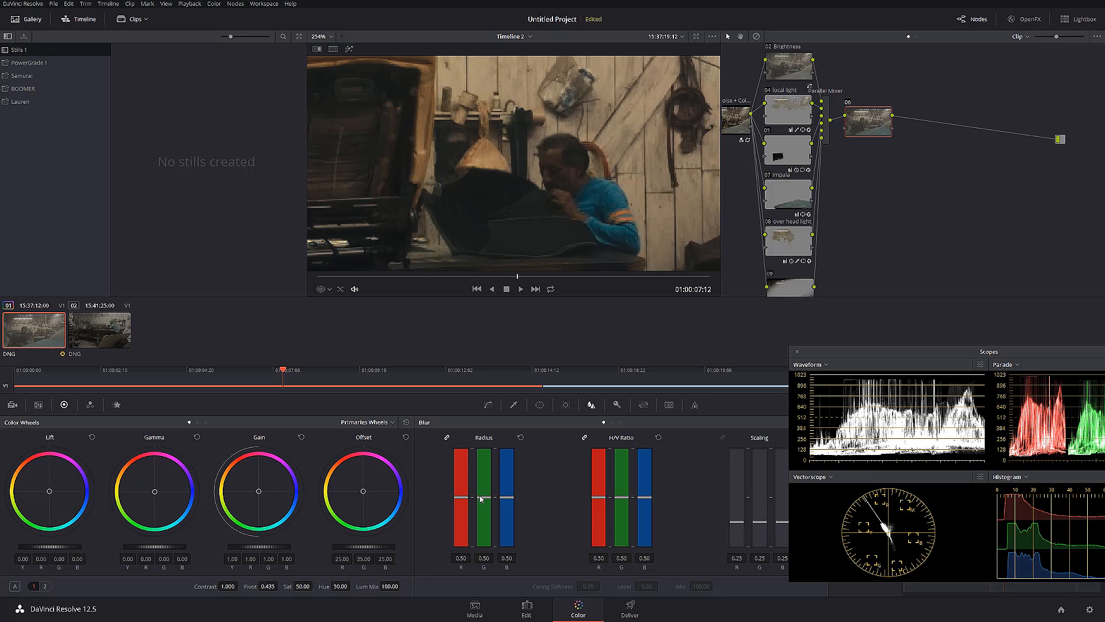
pyautogui.moveTo(481, 498); pyautogui.dragTo(478, 501)
pyautogui.moveTo(482, 503); pyautogui.dragTo(478, 504)
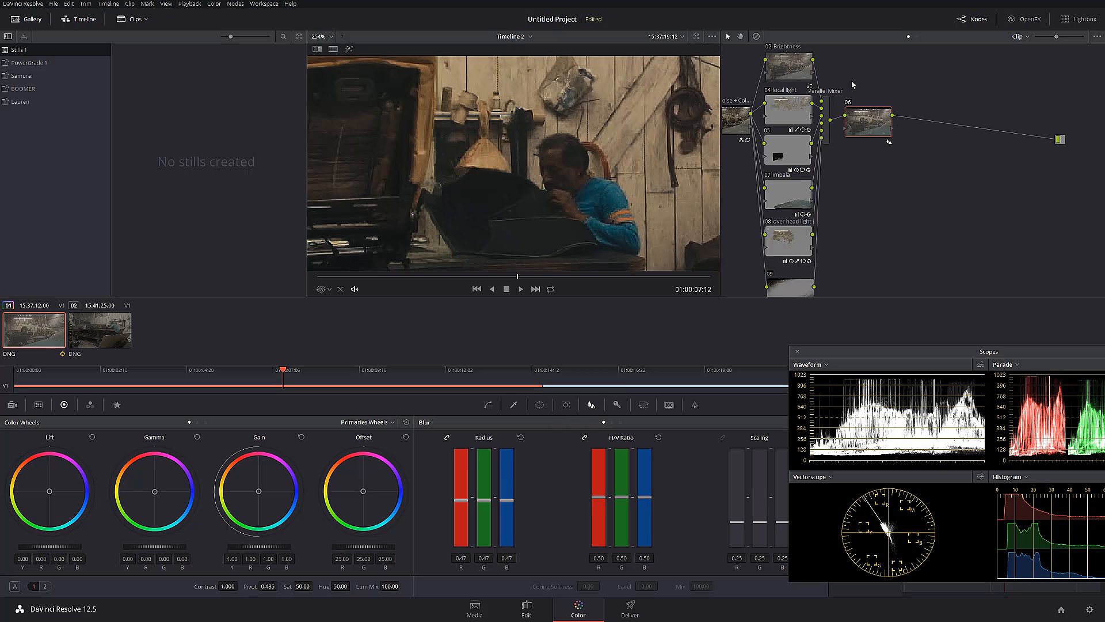
# Compare the image with and without node 06's sharpening on close-ups of the man and the plank wall
pyautogui.hotkey('ctrl', 'd')
pyautogui.hotkey('ctrl', 'd')
pyautogui.moveTo(402, 208); pyautogui.dragTo(675, 141)
pyautogui.moveTo(389, 120); pyautogui.dragTo(564, 258)
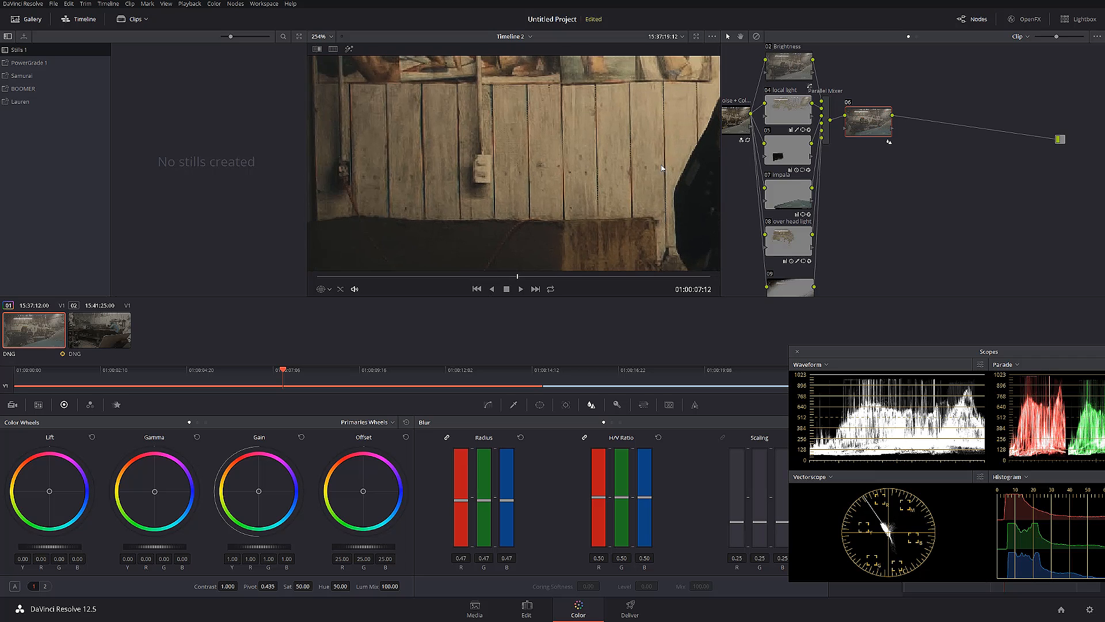
pyautogui.hotkey('ctrl', 'd')
pyautogui.hotkey('ctrl', 'd')
pyautogui.hotkey('ctrl', 'd')
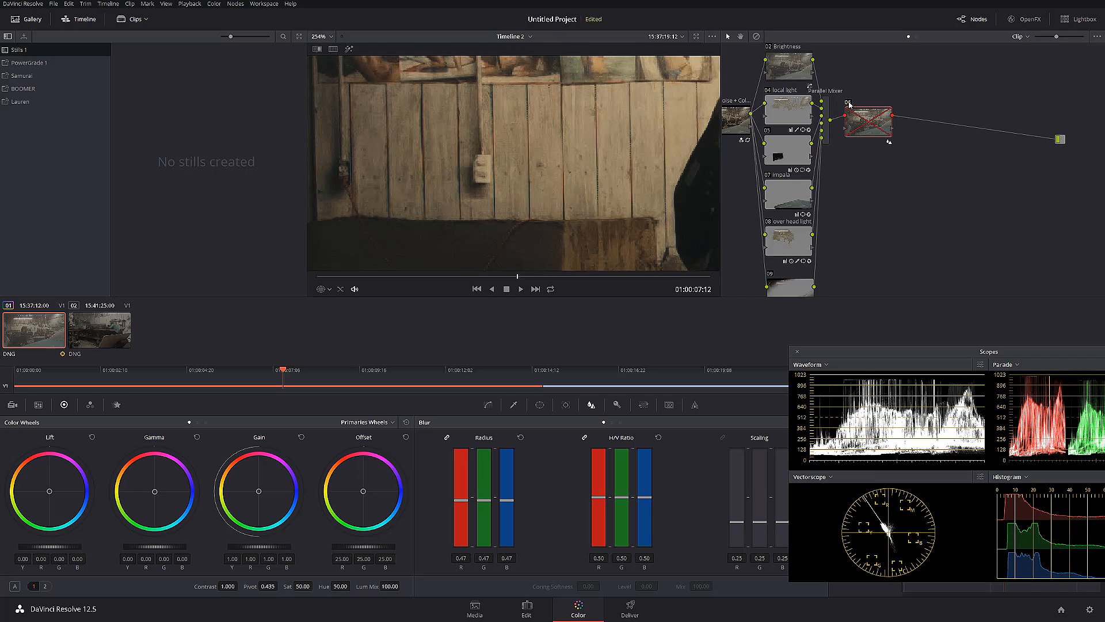
pyautogui.hotkey('ctrl', 'd')
pyautogui.scroll(-4, 553, 191)
pyautogui.scroll(-4, 554, 190)
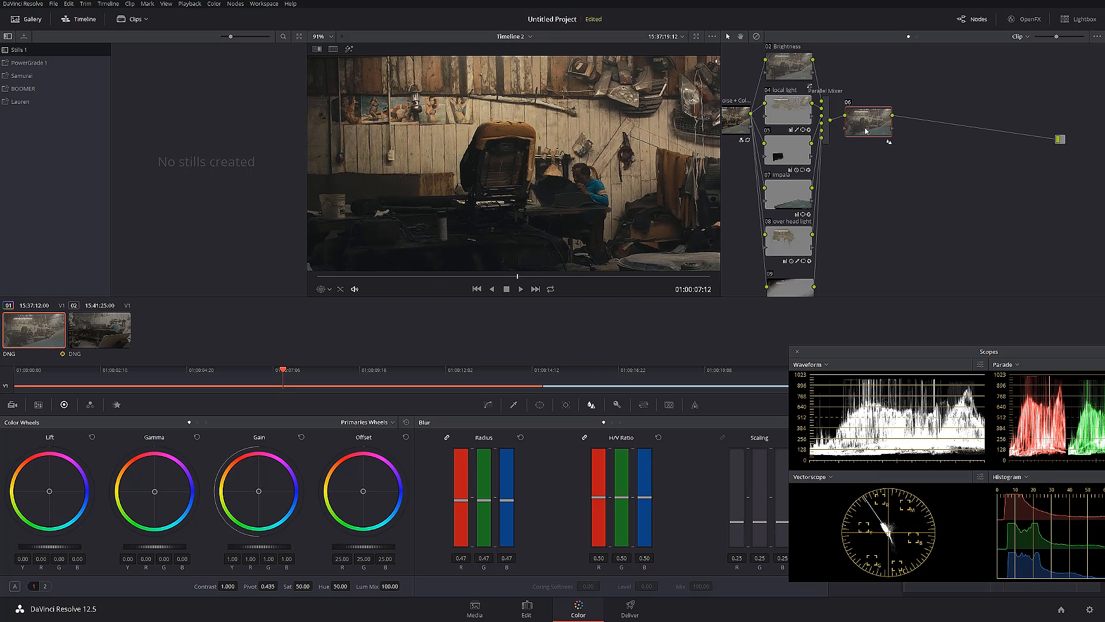
# Label node 06 "sharpen"
pyautogui.rightClick(863, 122)
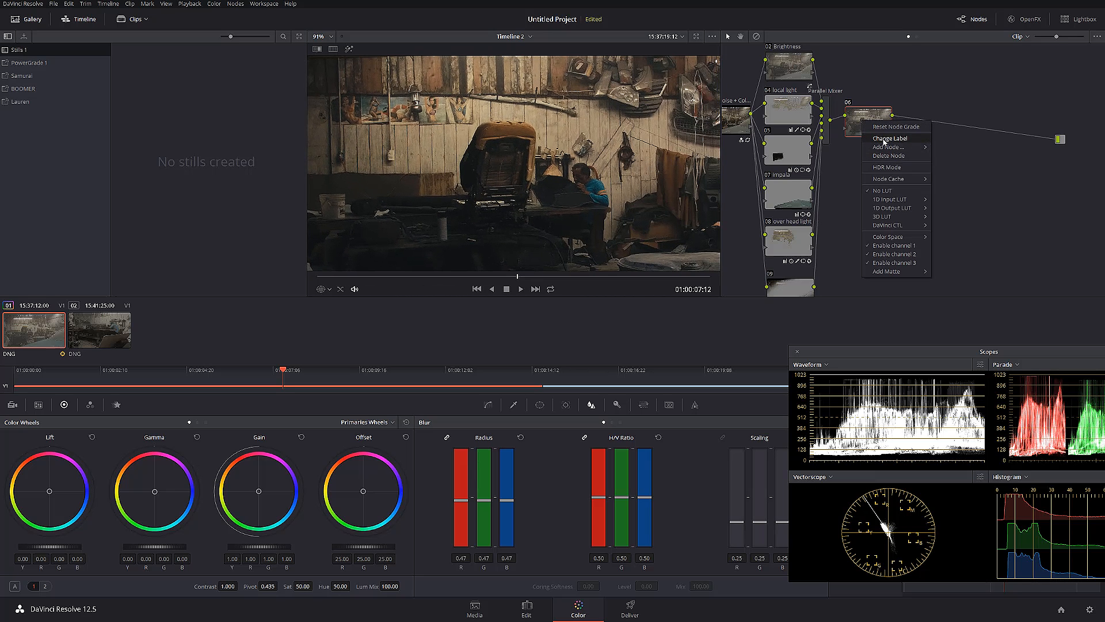
pyautogui.click(877, 155)
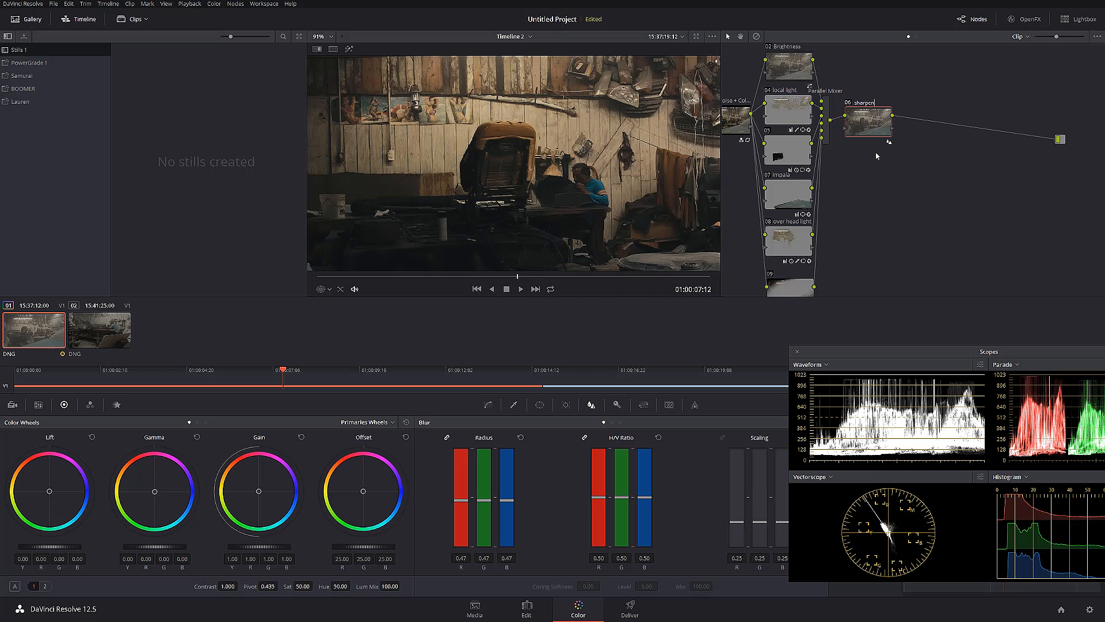
pyautogui.press('Return')
# Add a serial node after the sharpen node and apply the Film Grain effect to it
pyautogui.hotkey('alt', 's')
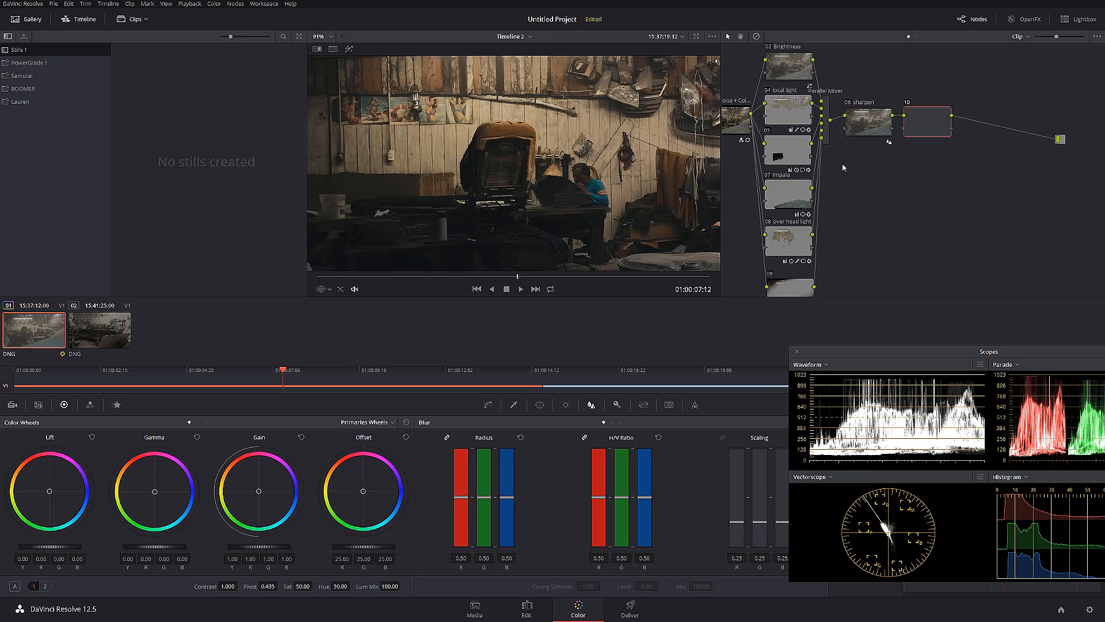
pyautogui.hotkey('shift', 'z')
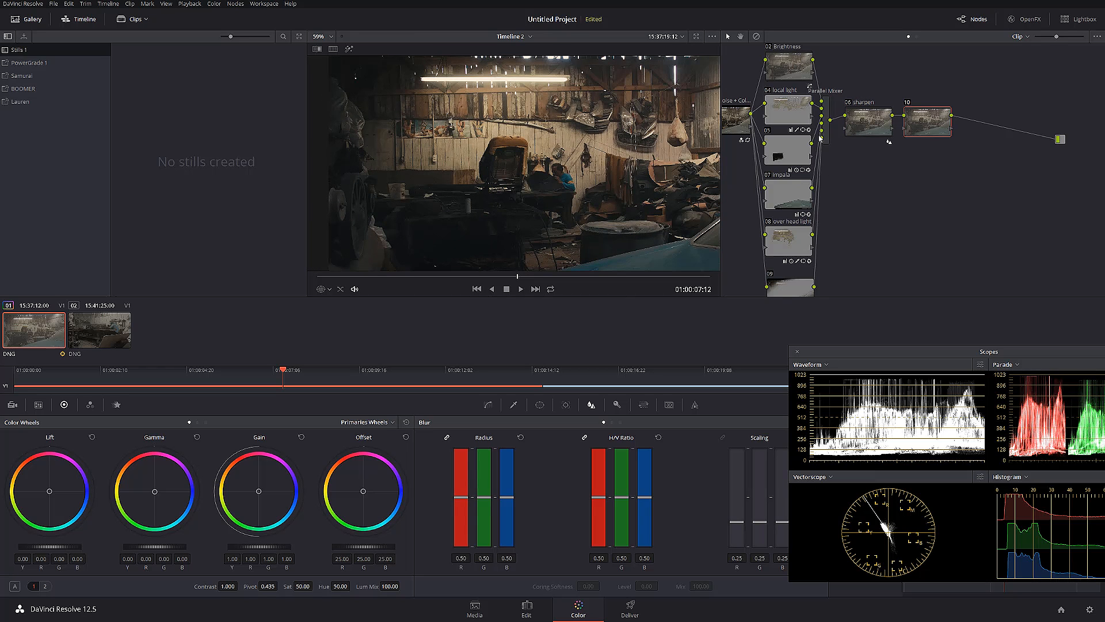
pyautogui.click(1024, 19)
pyautogui.moveTo(898, 199); pyautogui.dragTo(799, 212)
pyautogui.moveTo(815, 167); pyautogui.dragTo(807, 166)
pyautogui.moveTo(782, 220)
pyautogui.mouseDown()
pyautogui.moveTo(882, 203)
pyautogui.moveTo(782, 216)
pyautogui.mouseUp()
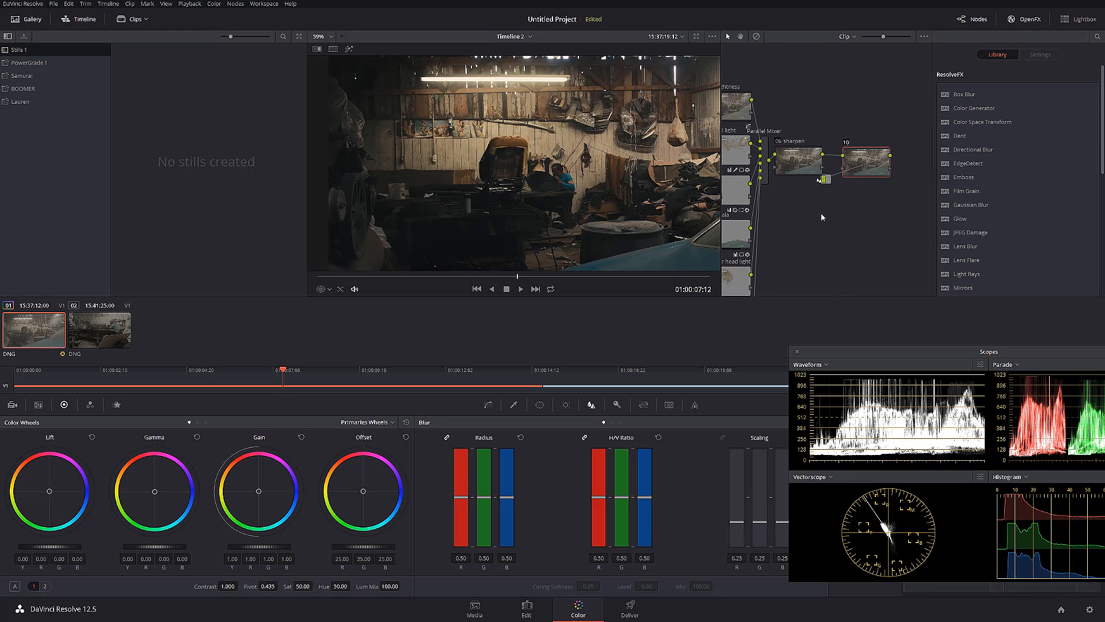
pyautogui.moveTo(825, 180); pyautogui.dragTo(864, 168)
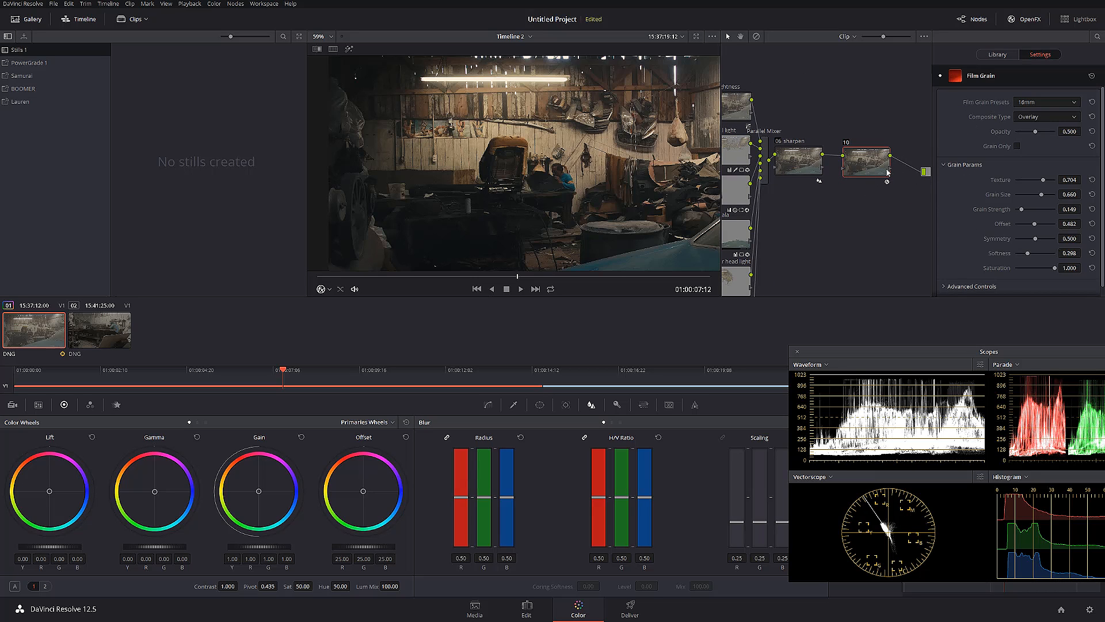
# Choose the 16mm 50D film grain preset and reduce the grain saturation to 0
pyautogui.click(1055, 107)
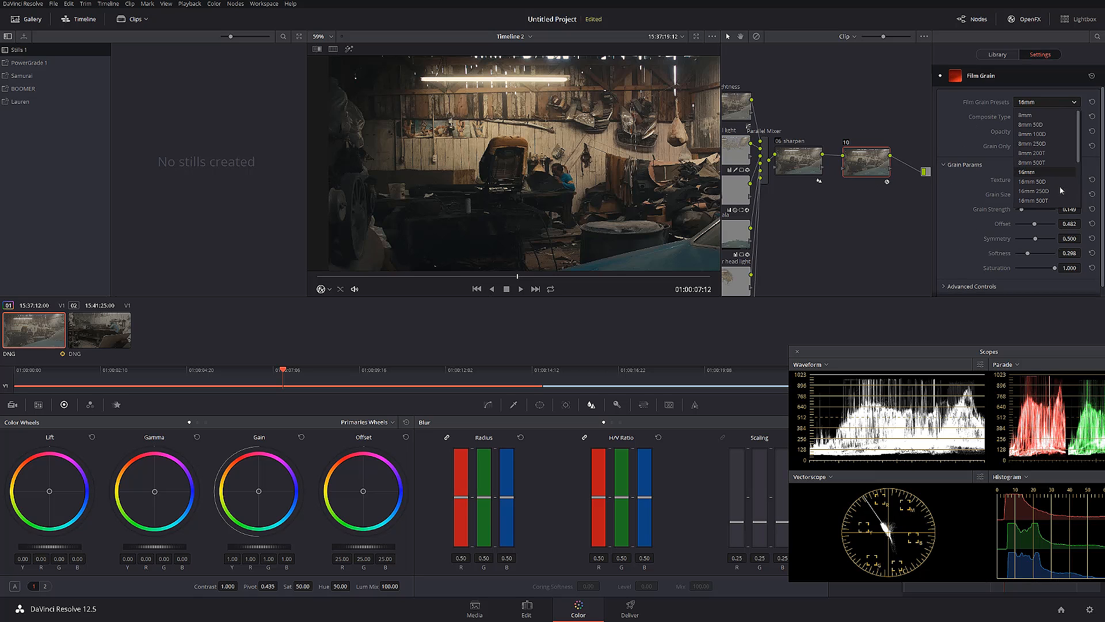
pyautogui.click(1043, 182)
pyautogui.moveTo(1030, 269); pyautogui.dragTo(970, 272)
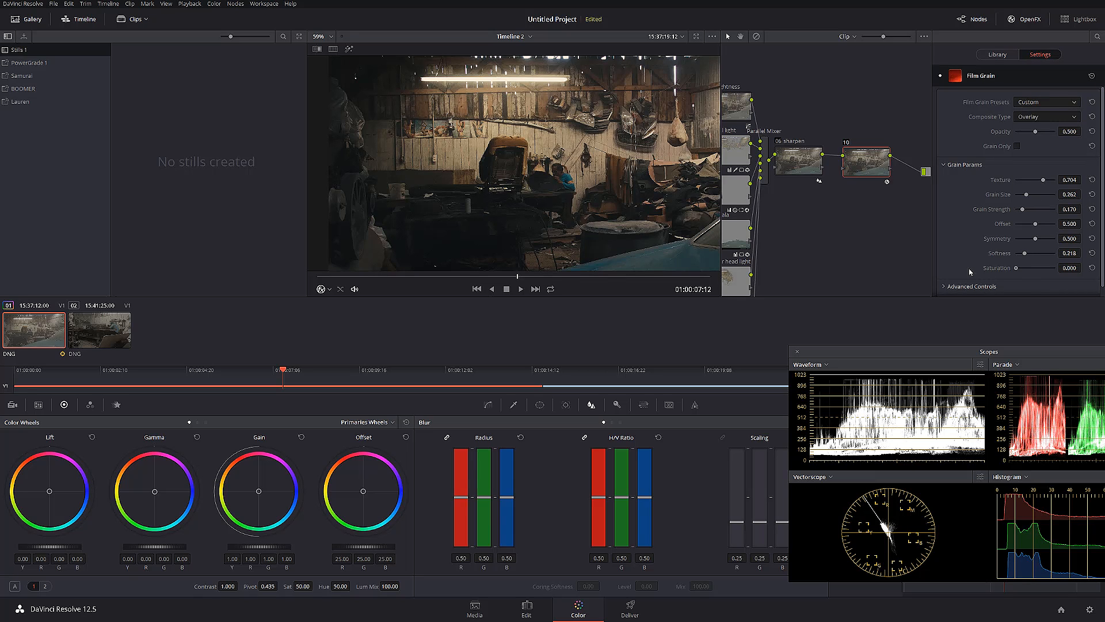
# Compare a close-up of the man with and without node 10's grain, and check the frame around 01:00:08:11
pyautogui.scroll(10, 617, 168)
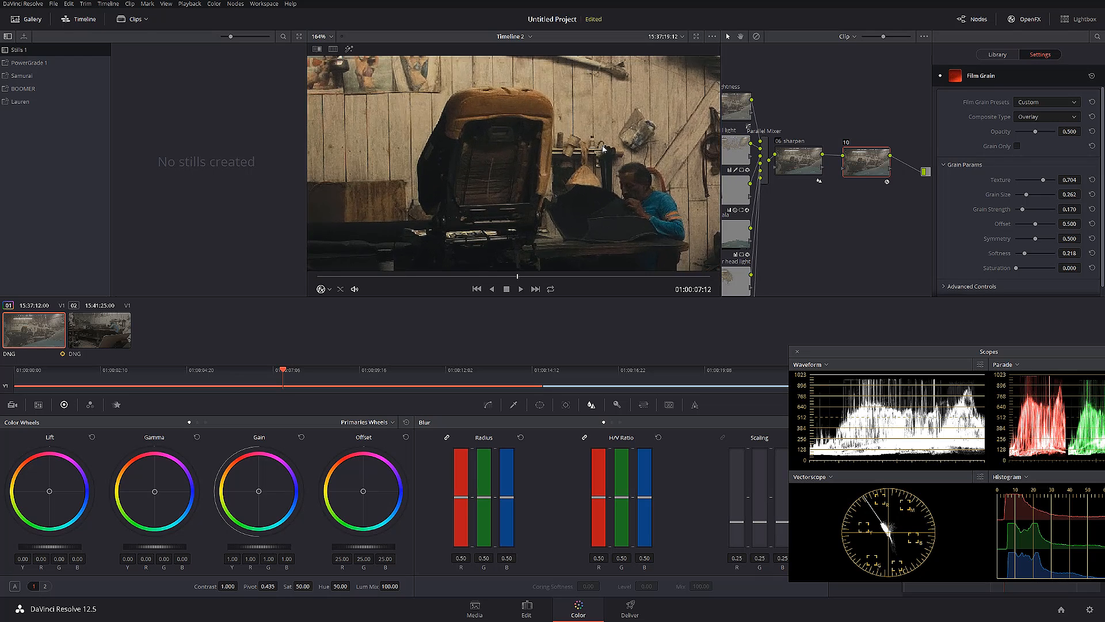
pyautogui.scroll(5, 617, 167)
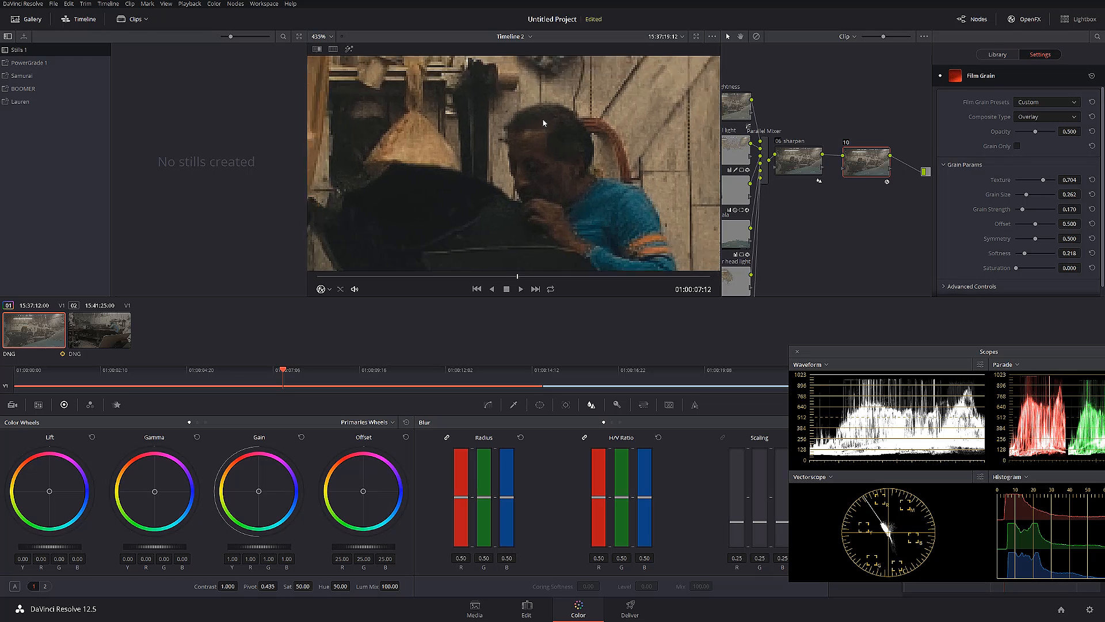
pyautogui.click(847, 143)
pyautogui.click(846, 143)
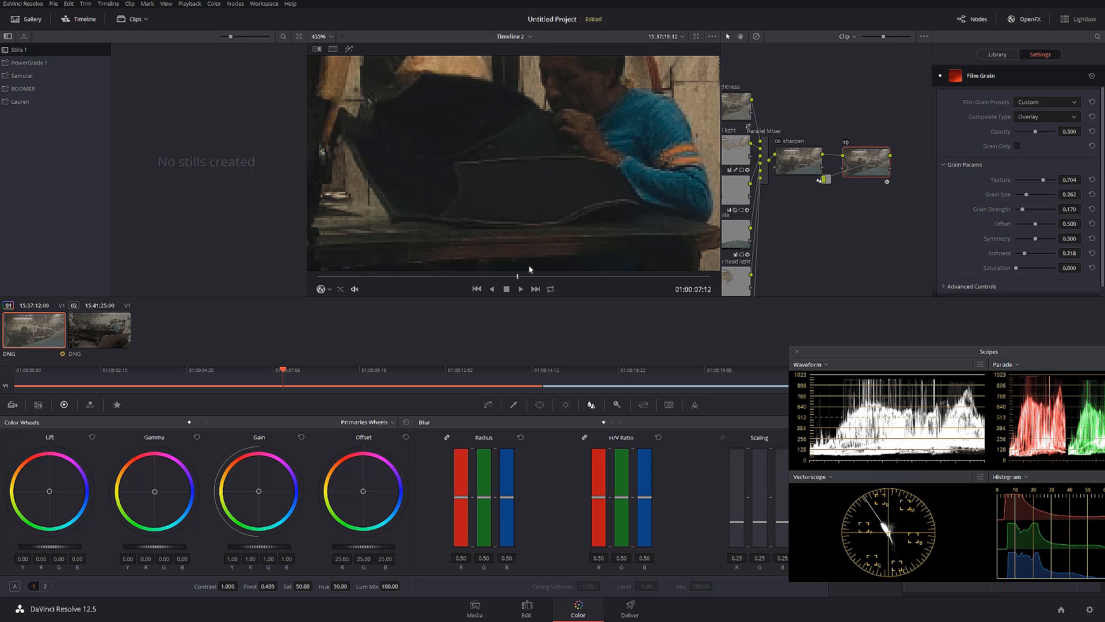
pyautogui.moveTo(522, 278); pyautogui.dragTo(545, 282)
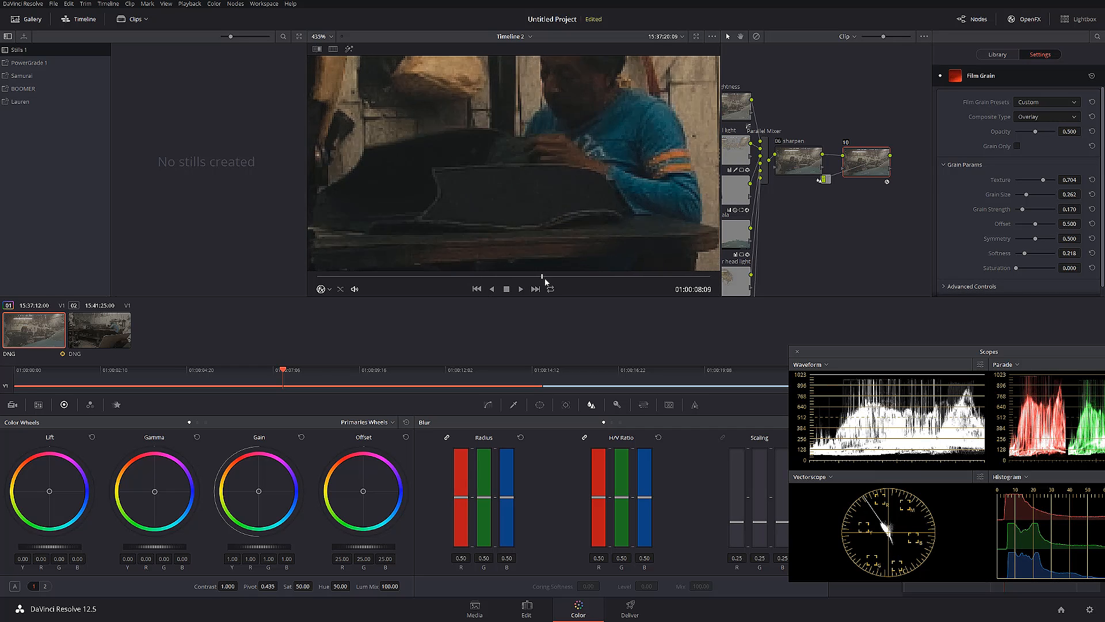
pyautogui.hotkey('shift', 'z')
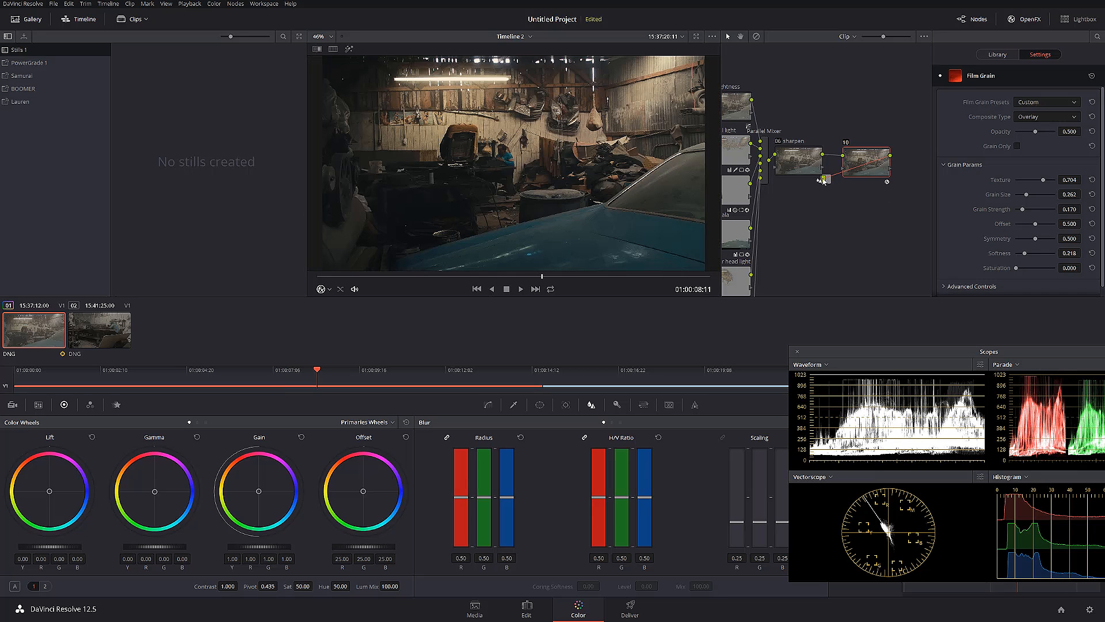
# Label node 10 "Grain"
pyautogui.moveTo(842, 191)
pyautogui.mouseDown()
pyautogui.moveTo(914, 179)
pyautogui.moveTo(924, 166)
pyautogui.moveTo(854, 159)
pyautogui.mouseUp()
pyautogui.rightClick(853, 160)
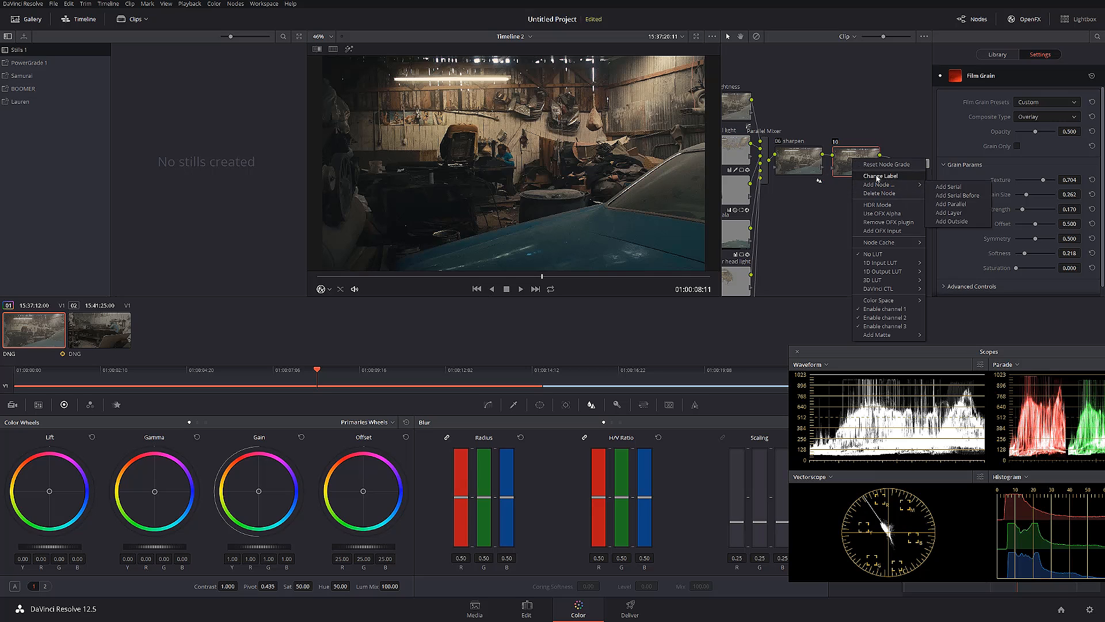
pyautogui.click(862, 176)
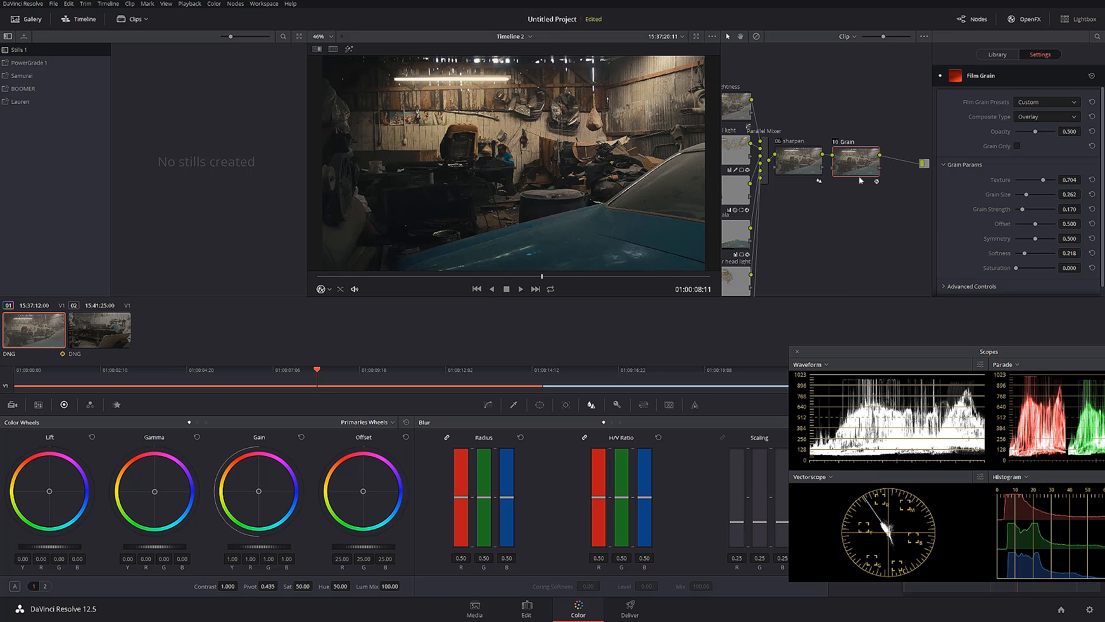
# Look over node 09 in the tree, reselect the Grain node and hide the OpenFX library
pyautogui.moveTo(825, 194); pyautogui.dragTo(851, 150)
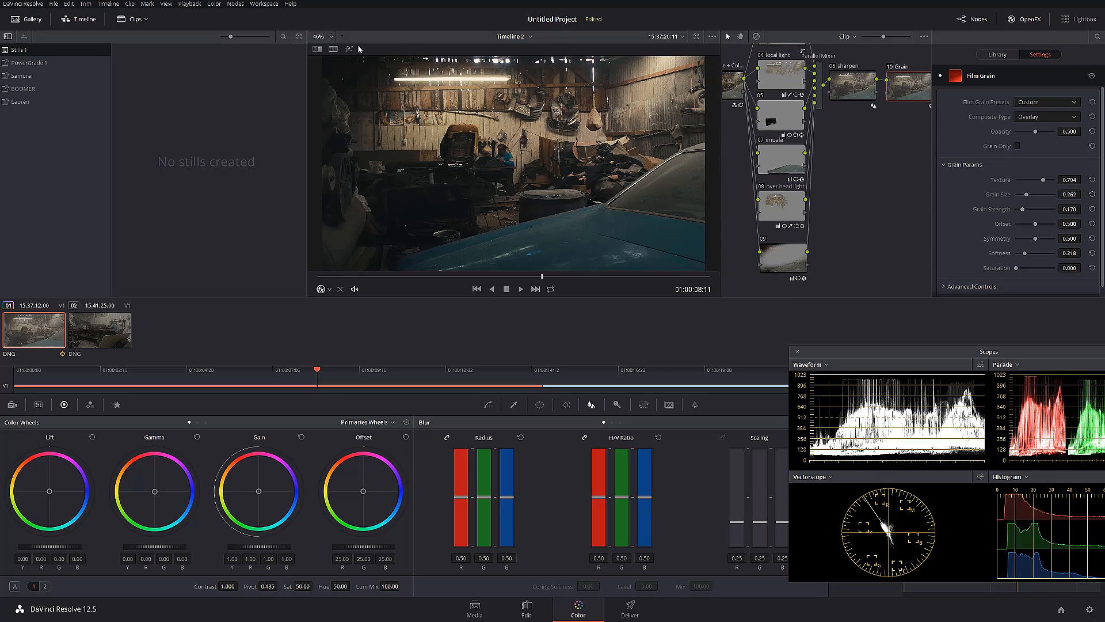
pyautogui.click(789, 251)
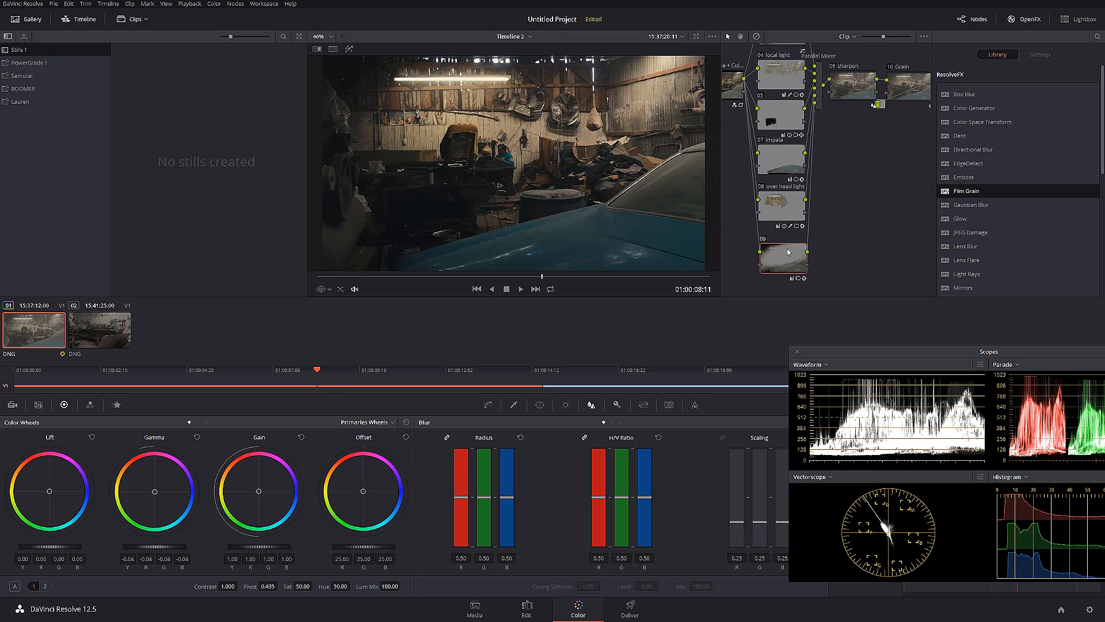
pyautogui.moveTo(859, 166); pyautogui.dragTo(818, 180)
pyautogui.click(859, 92)
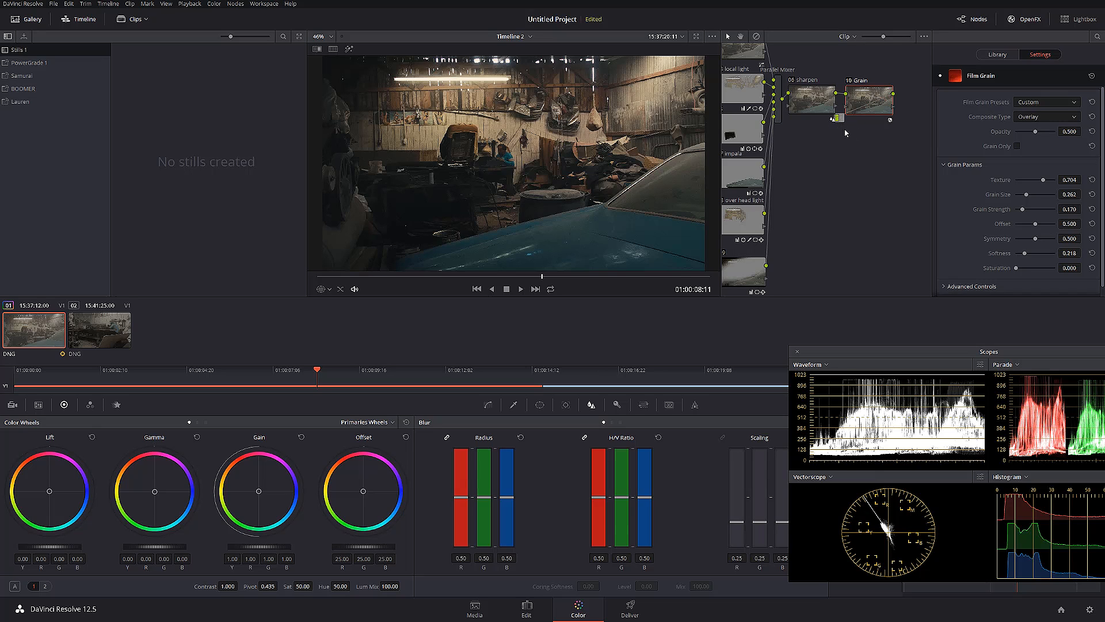
pyautogui.moveTo(851, 130); pyautogui.dragTo(948, 127)
pyautogui.click(1022, 19)
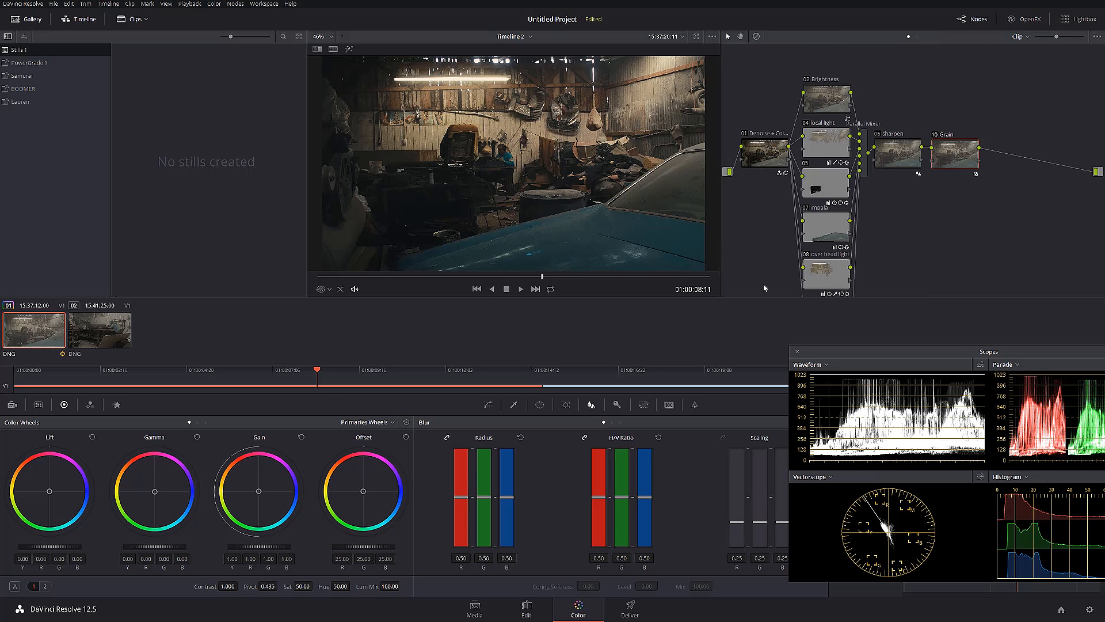
pyautogui.moveTo(811, 276)
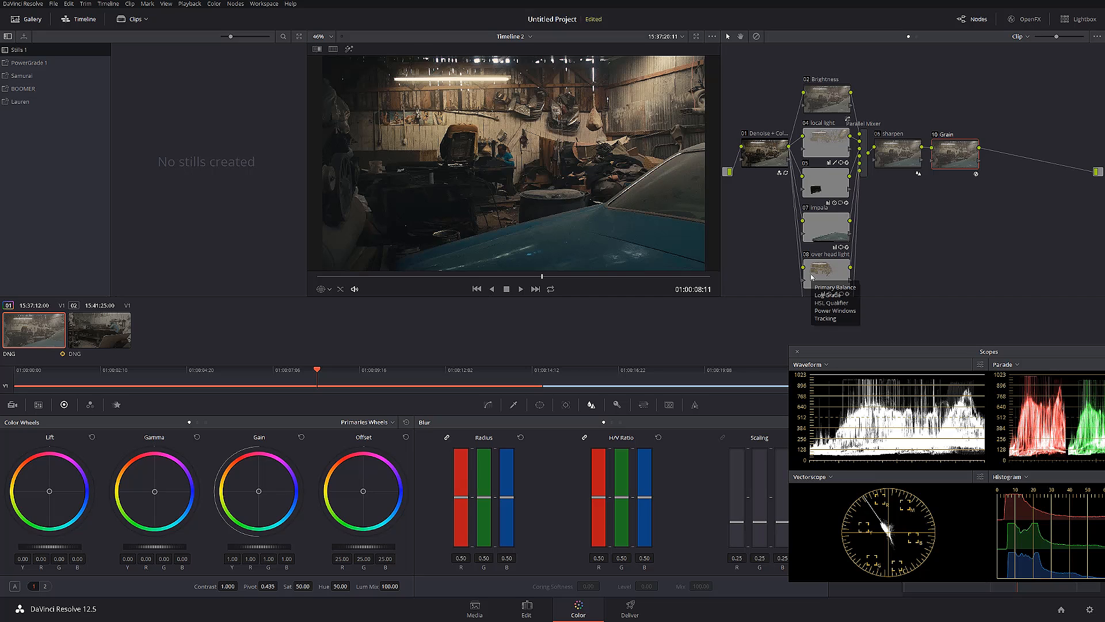
# Add a serial node after the Grain node and switch its color wheels to Log mode
pyautogui.hotkey('alt', 's')
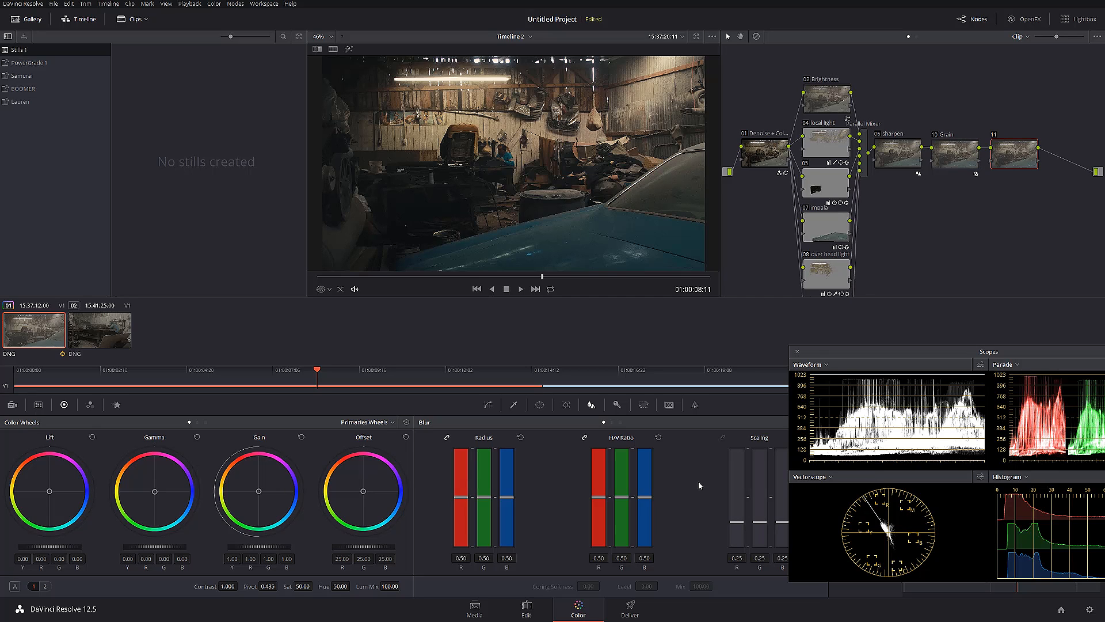
pyautogui.click(367, 422)
pyautogui.click(369, 454)
# Push node 11's shadows toward teal at red -0.86, green 0.15 and blue 1.00, with the low range at 0.277
pyautogui.moveTo(46, 498)
pyautogui.mouseDown()
pyautogui.moveTo(51, 506)
pyautogui.moveTo(49, 492)
pyautogui.mouseUp()
pyautogui.moveTo(921, 354); pyautogui.dragTo(821, 349)
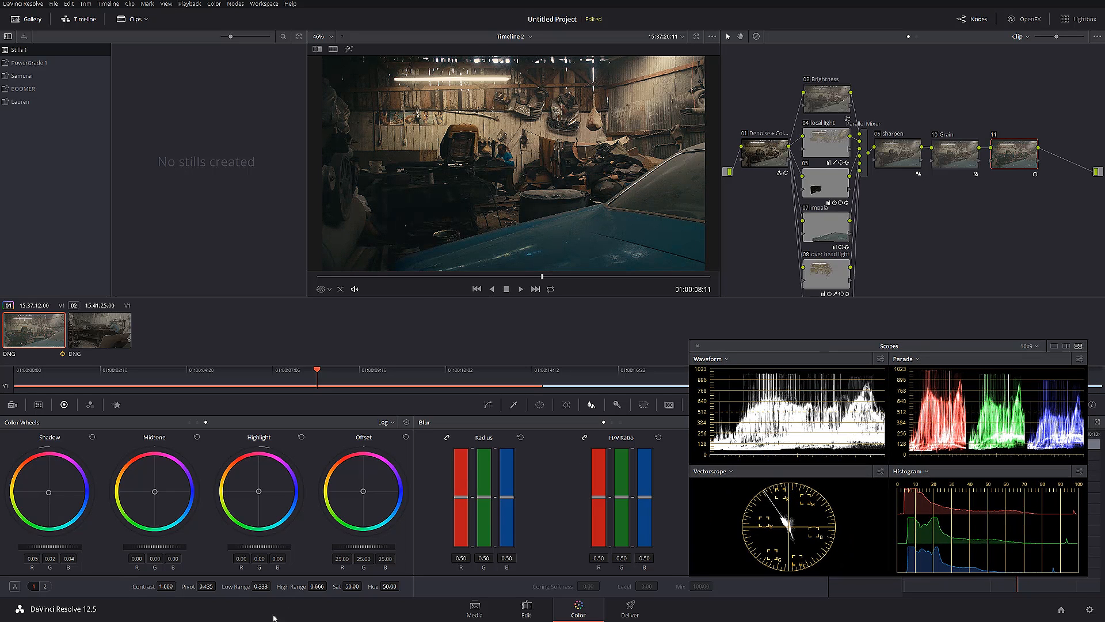
pyautogui.moveTo(263, 586); pyautogui.dragTo(277, 585)
pyautogui.moveTo(48, 493)
pyautogui.mouseDown()
pyautogui.moveTo(44, 484)
pyautogui.moveTo(72, 499)
pyautogui.moveTo(58, 505)
pyautogui.mouseUp()
pyautogui.moveTo(261, 586); pyautogui.dragTo(274, 585)
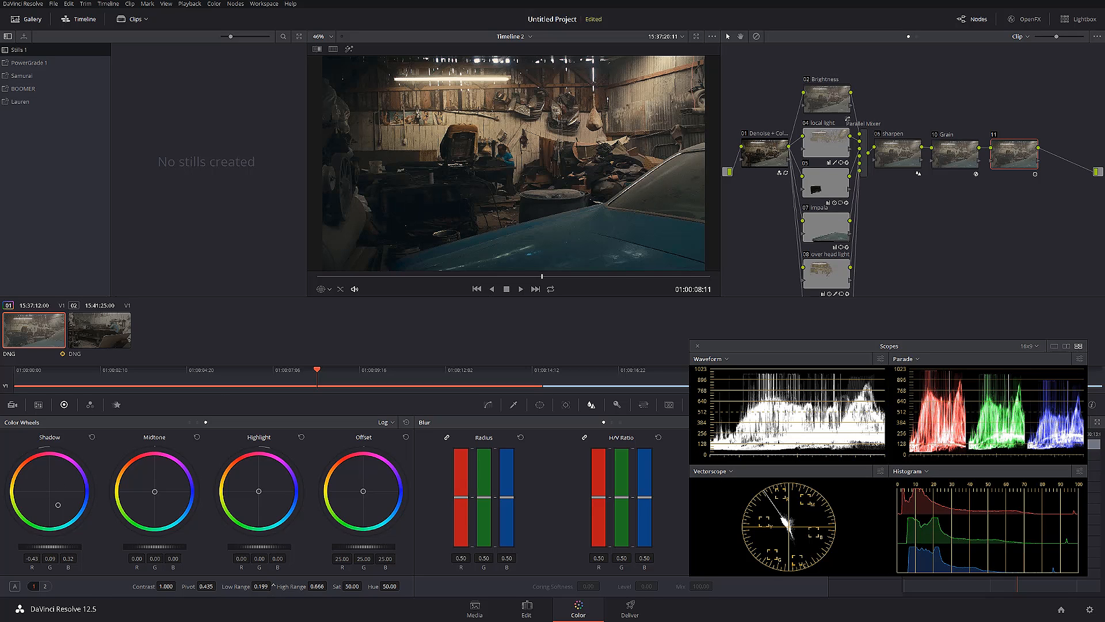
pyautogui.moveTo(18, 506); pyautogui.dragTo(77, 518)
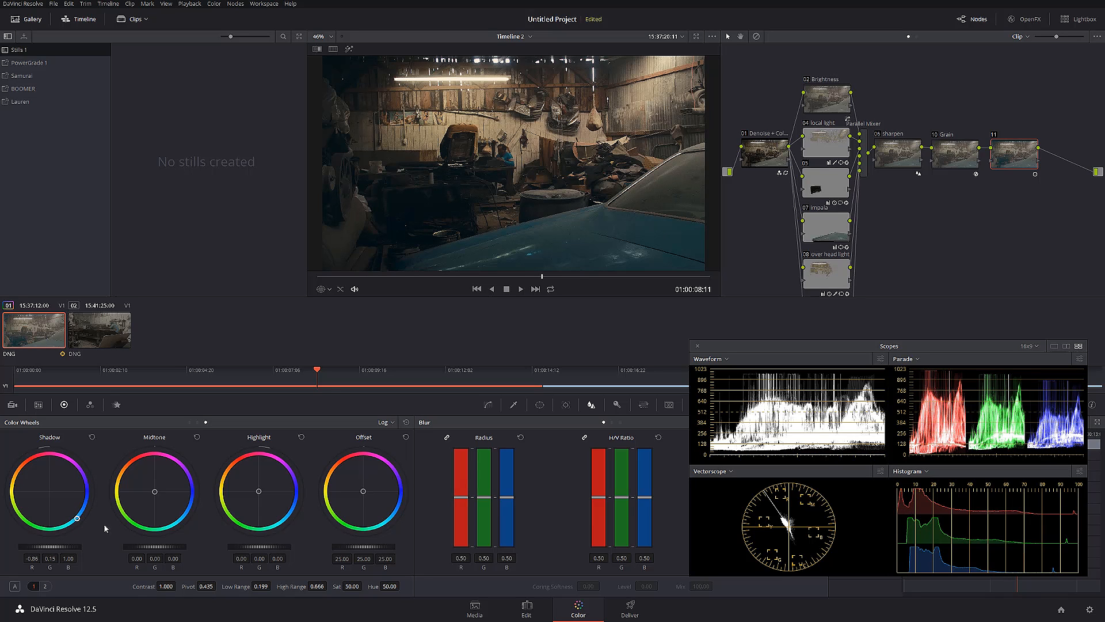
pyautogui.moveTo(258, 587); pyautogui.dragTo(274, 587)
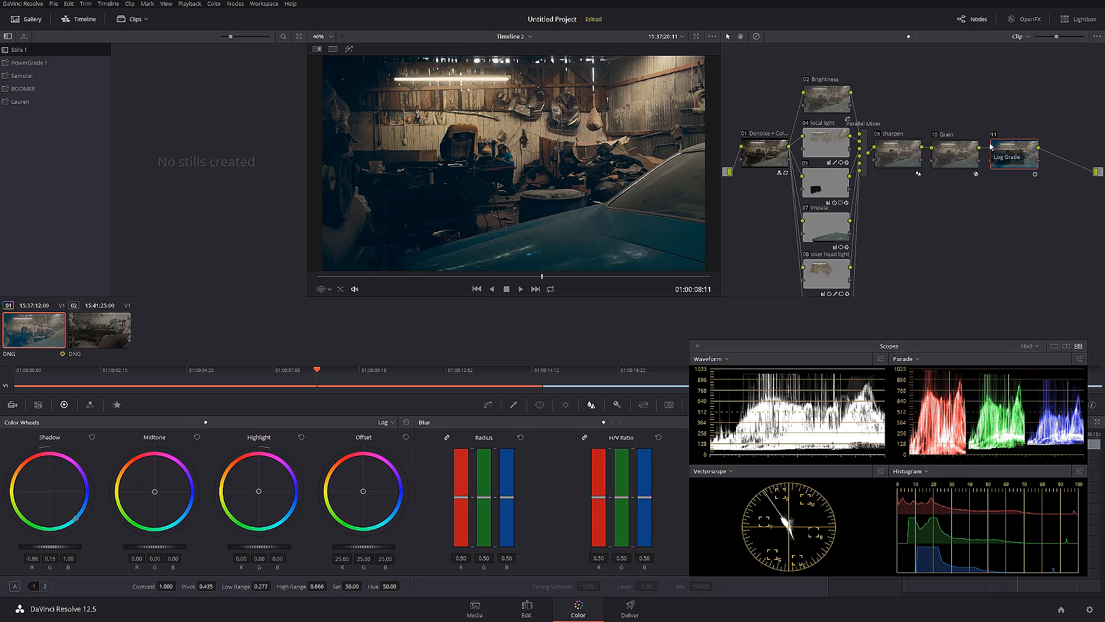
# Label node 11 "teal and orange look"
pyautogui.rightClick(1006, 160)
pyautogui.click(1050, 168)
pyautogui.write('teal and orange look')
pyautogui.press('Return')
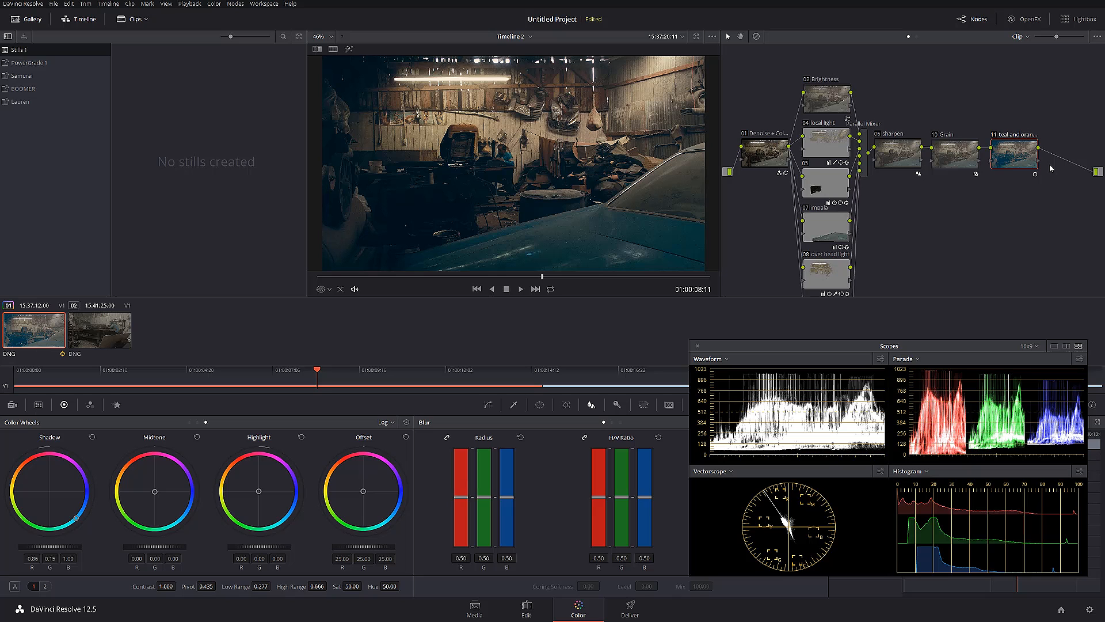
# Add a serial node after the teal and orange node and bring up its Lum Vs Sat curve
pyautogui.hotkey('alt', 's')
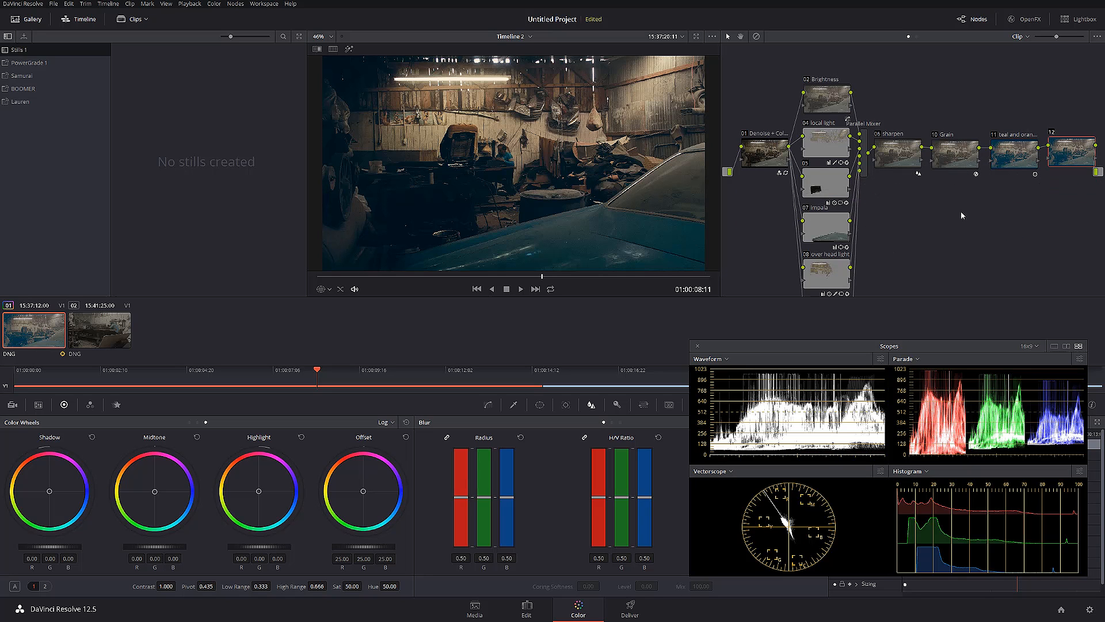
pyautogui.moveTo(769, 351); pyautogui.dragTo(925, 350)
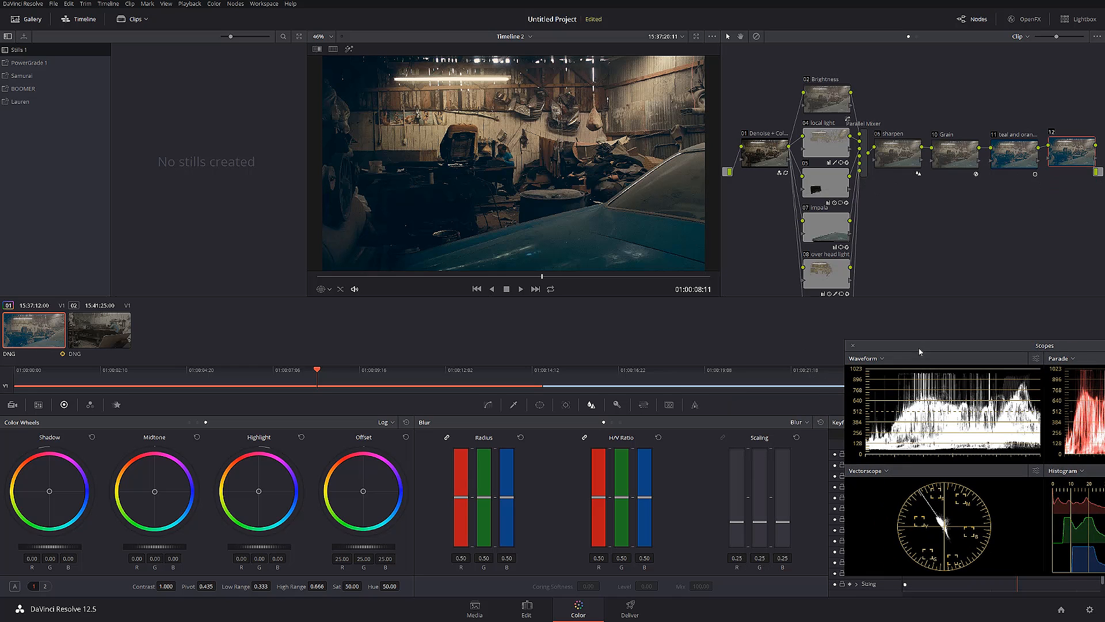
pyautogui.click(488, 405)
pyautogui.click(782, 422)
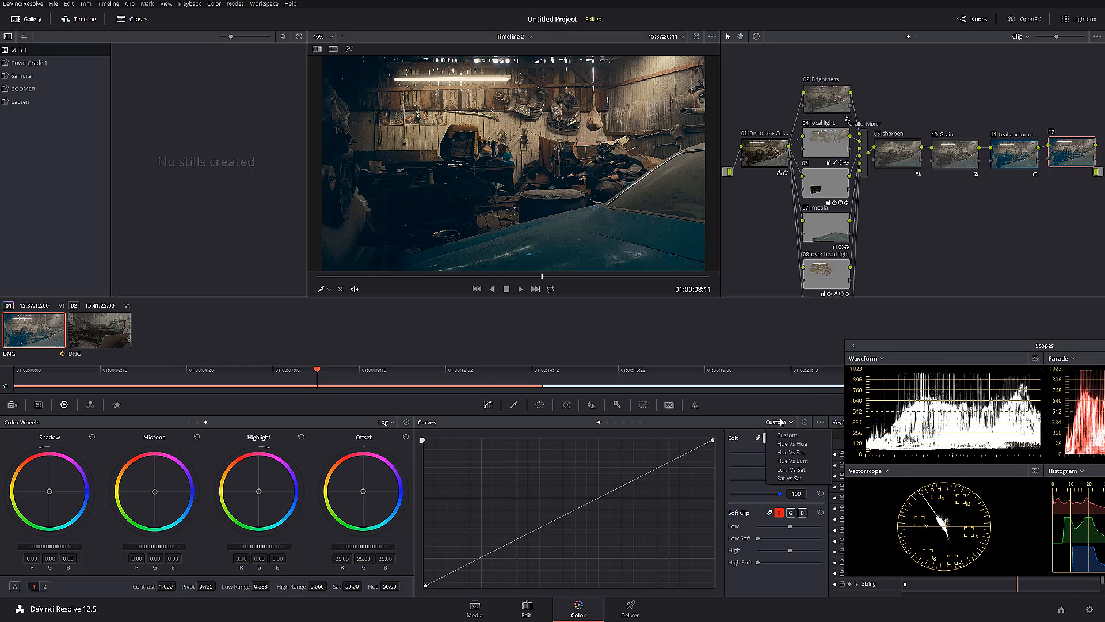
pyautogui.click(792, 470)
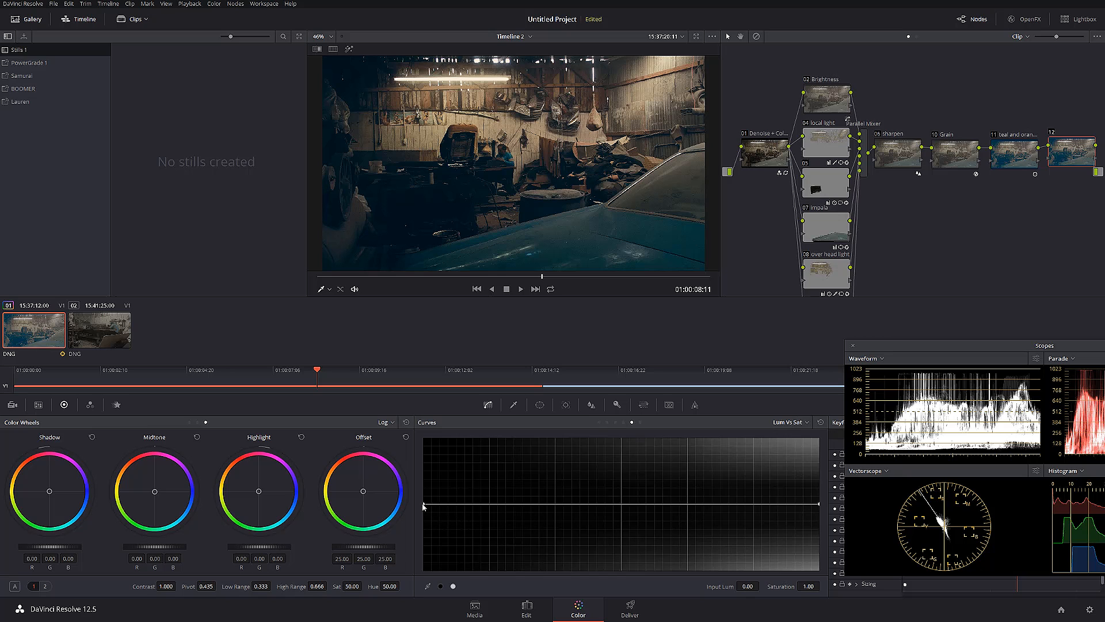
# Desaturate node 12's darkest tones, with a curve point at luminance 0.33 and saturation 0.96, and compare with the node off
pyautogui.moveTo(424, 503); pyautogui.dragTo(556, 506)
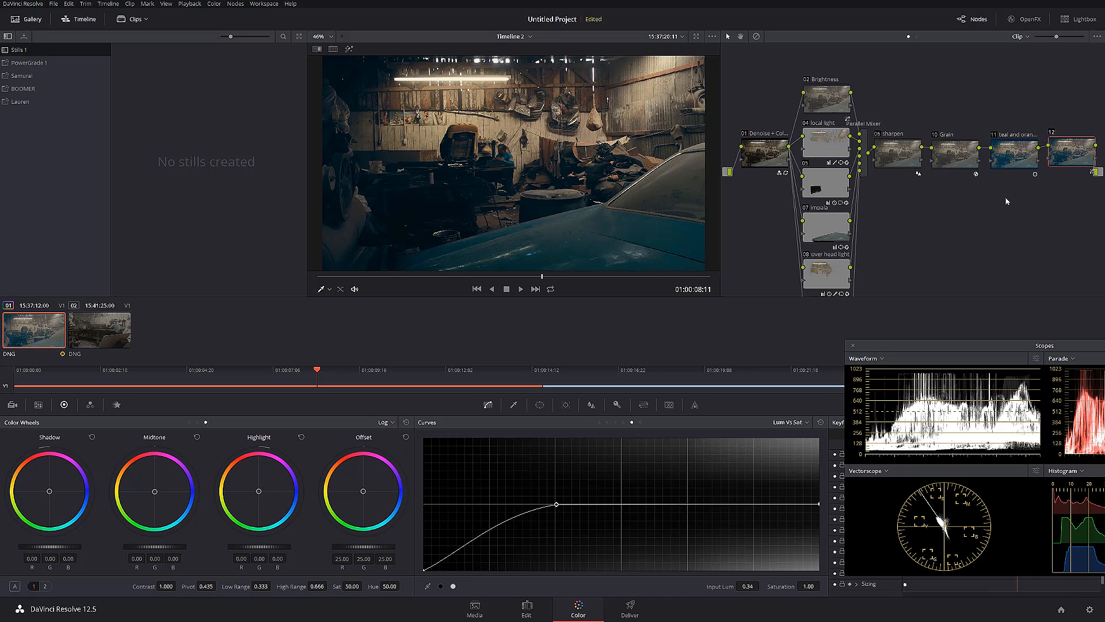
pyautogui.moveTo(556, 505); pyautogui.dragTo(557, 509)
pyautogui.click(1052, 133)
pyautogui.click(1052, 135)
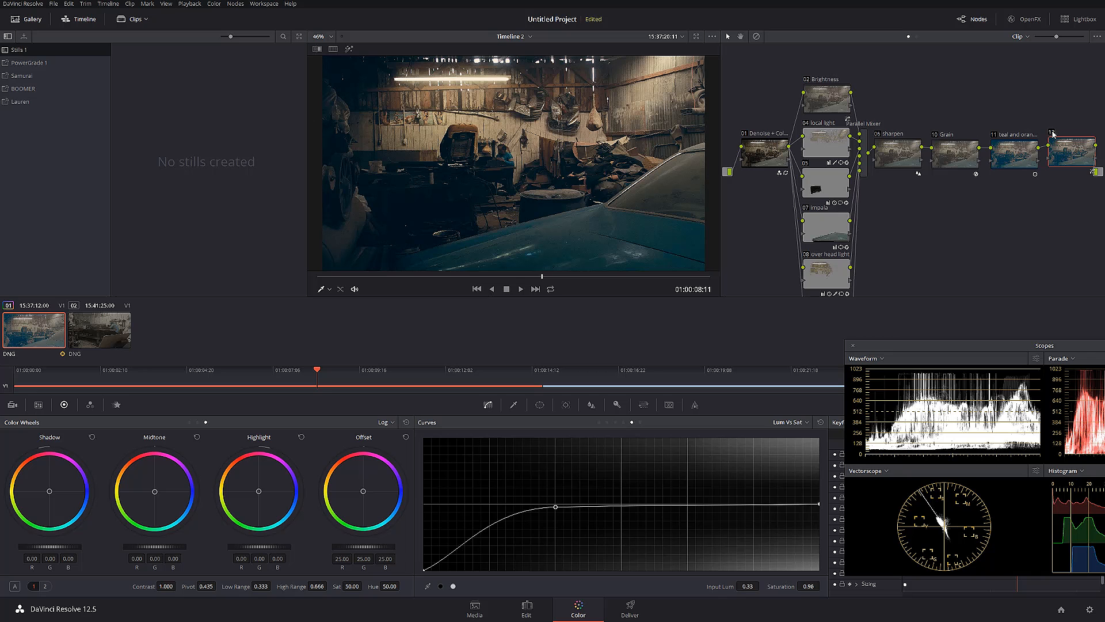
# Refine node 12's Lum Vs Sat curve with a lower shadow point and the midpoint at luminance 0.33 and saturation 1.02
pyautogui.scroll(2, 553, 167)
pyautogui.scroll(6, 553, 166)
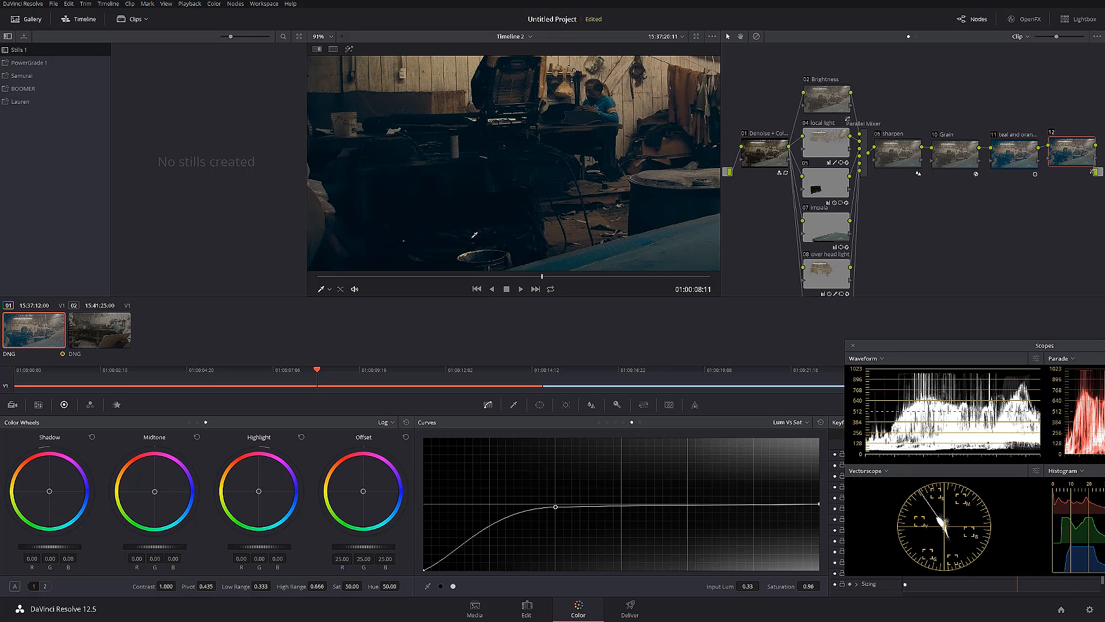
pyautogui.click(1053, 134)
pyautogui.click(1052, 134)
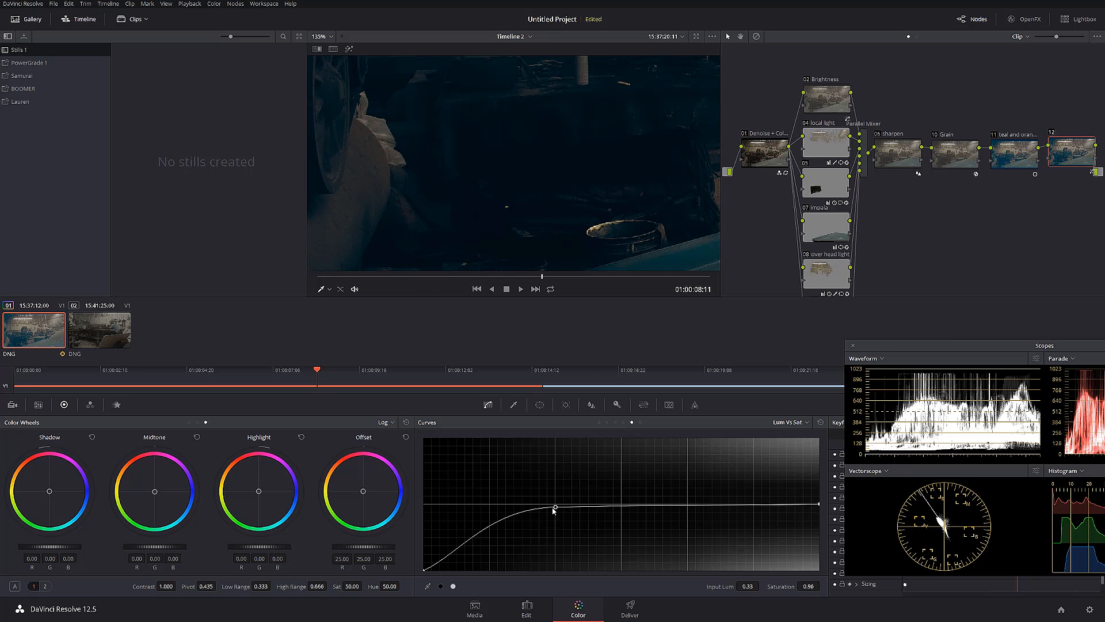
pyautogui.moveTo(556, 508)
pyautogui.mouseDown()
pyautogui.moveTo(634, 506)
pyautogui.moveTo(631, 533)
pyautogui.moveTo(631, 498)
pyautogui.moveTo(636, 530)
pyautogui.moveTo(518, 512)
pyautogui.moveTo(520, 541)
pyautogui.moveTo(488, 545)
pyautogui.moveTo(558, 522)
pyautogui.moveTo(556, 507)
pyautogui.moveTo(567, 558)
pyautogui.moveTo(550, 469)
pyautogui.moveTo(557, 534)
pyautogui.moveTo(558, 496)
pyautogui.moveTo(558, 506)
pyautogui.mouseUp()
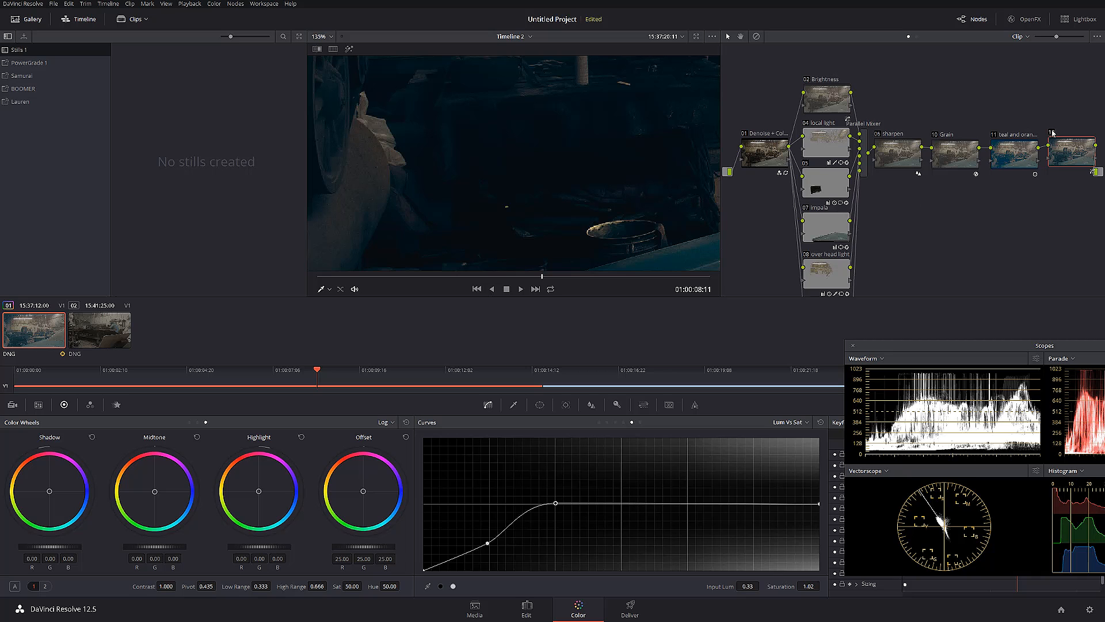
# Compare the full garage frame with the whole grade switched off and on
pyautogui.scroll(-2, 464, 190)
pyautogui.scroll(-3, 464, 190)
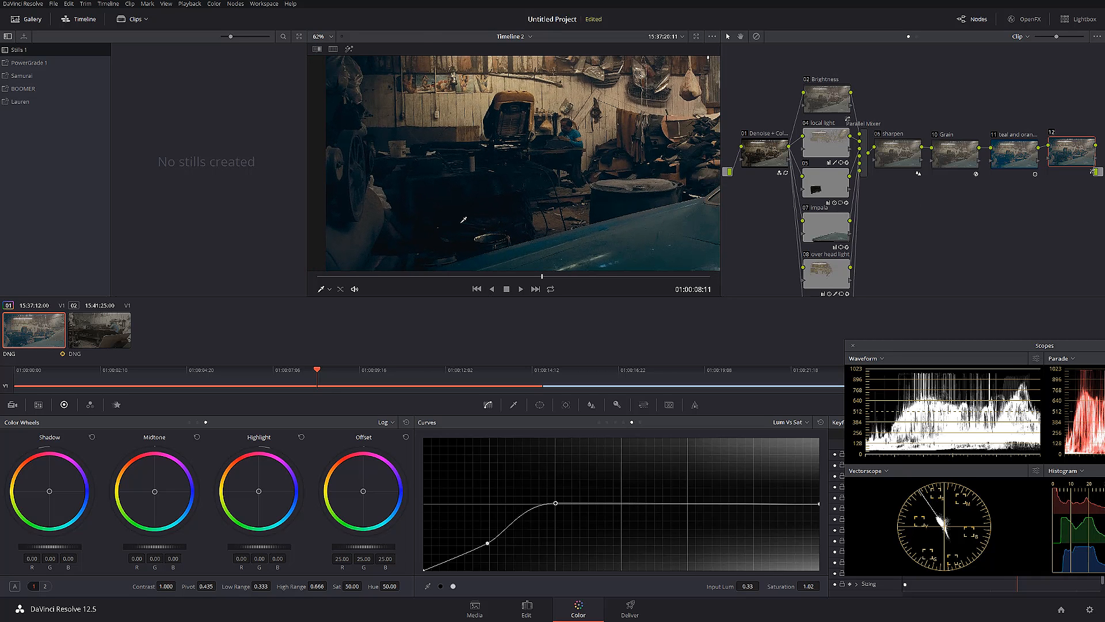
pyautogui.scroll(-1, 467, 219)
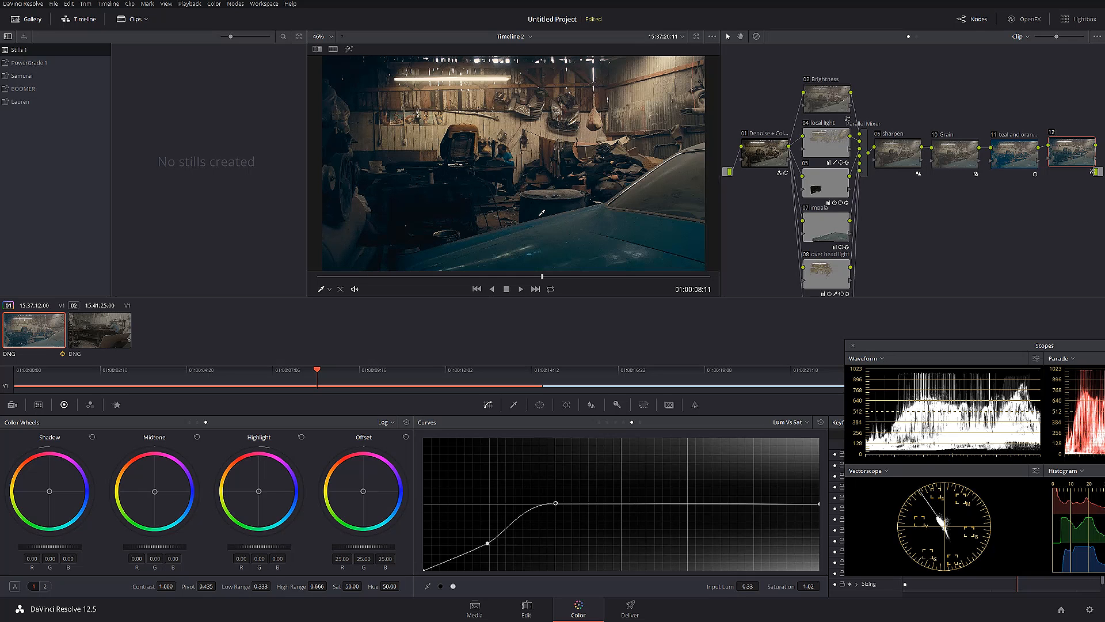
pyautogui.hotkey('alt', 'd')
pyautogui.hotkey('alt', 'd')
# Apply 2.35 output blanking to the timeline and reframe the shot with an input sizing tilt of -89.500
pyautogui.scroll(-1, 531, 214)
pyautogui.click(108, 4)
pyautogui.moveTo(171, 213)
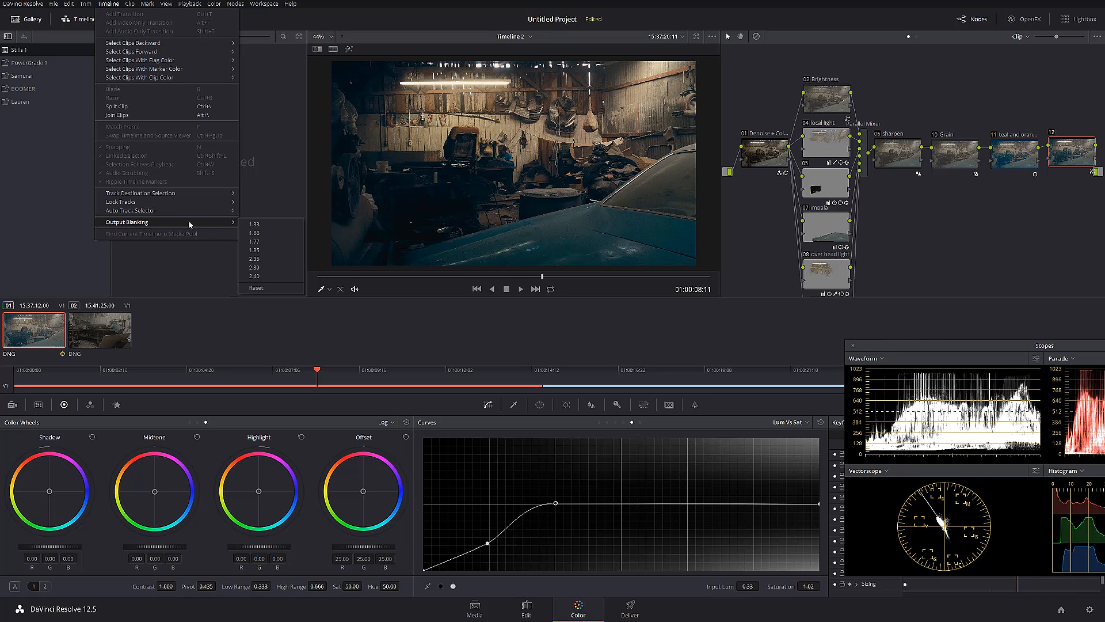
pyautogui.click(263, 258)
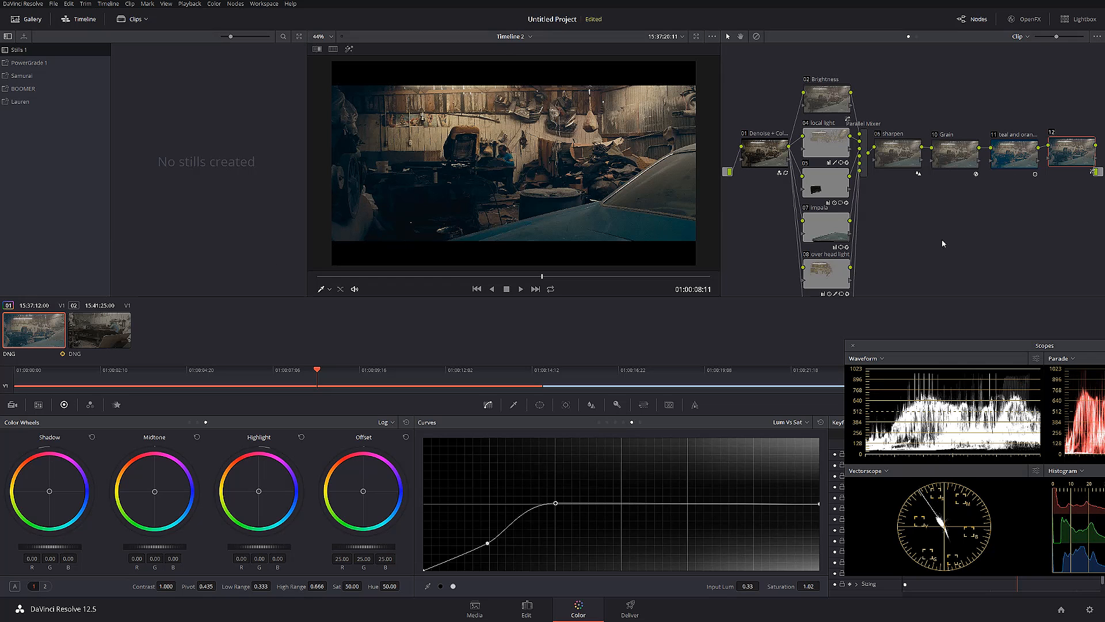
pyautogui.click(644, 404)
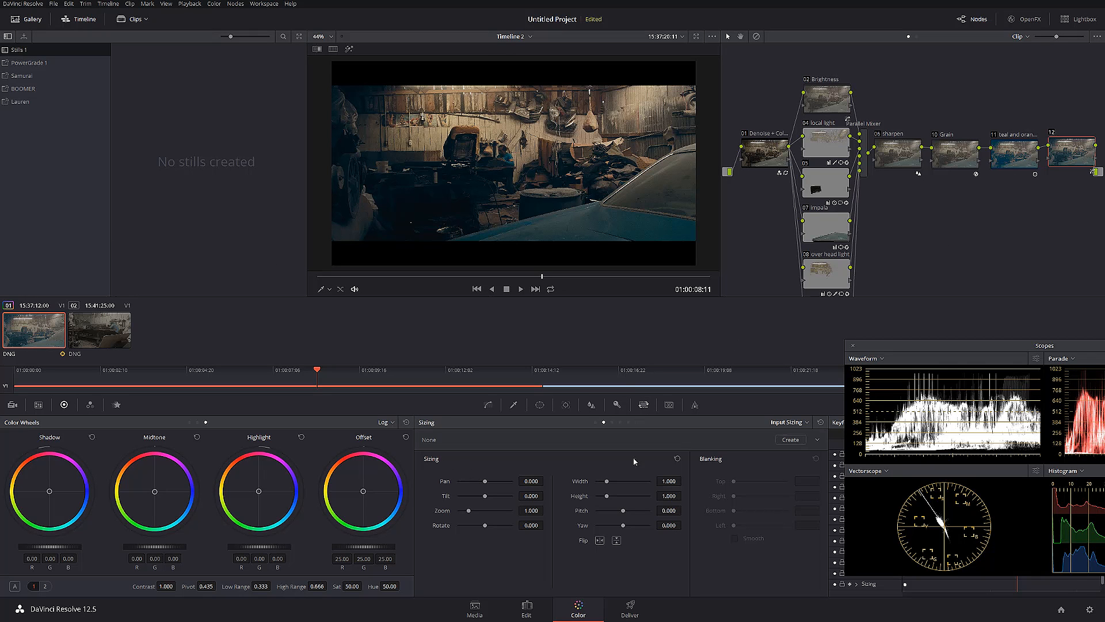
pyautogui.moveTo(529, 495); pyautogui.dragTo(478, 495)
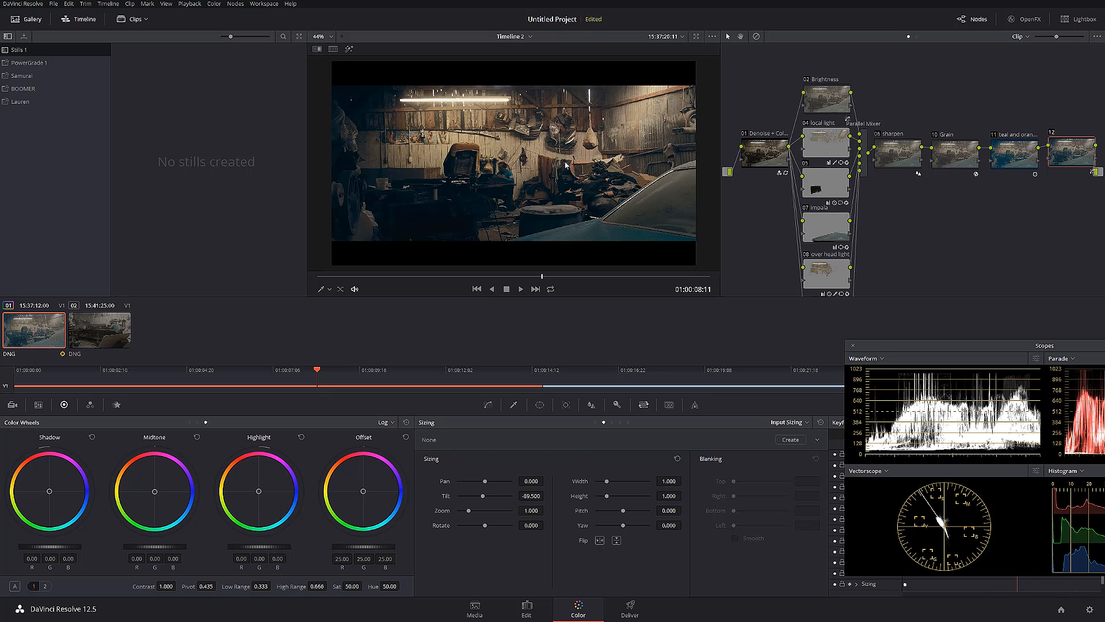
# Rearrange the sharpen, grain, teal and orange, and node 12 nodes into a compact two-row layout
pyautogui.moveTo(915, 151)
pyautogui.mouseDown()
pyautogui.moveTo(914, 101)
pyautogui.moveTo(939, 144)
pyautogui.moveTo(894, 154)
pyautogui.mouseUp()
pyautogui.moveTo(1013, 152); pyautogui.dragTo(955, 103)
pyautogui.moveTo(1082, 160); pyautogui.dragTo(975, 165)
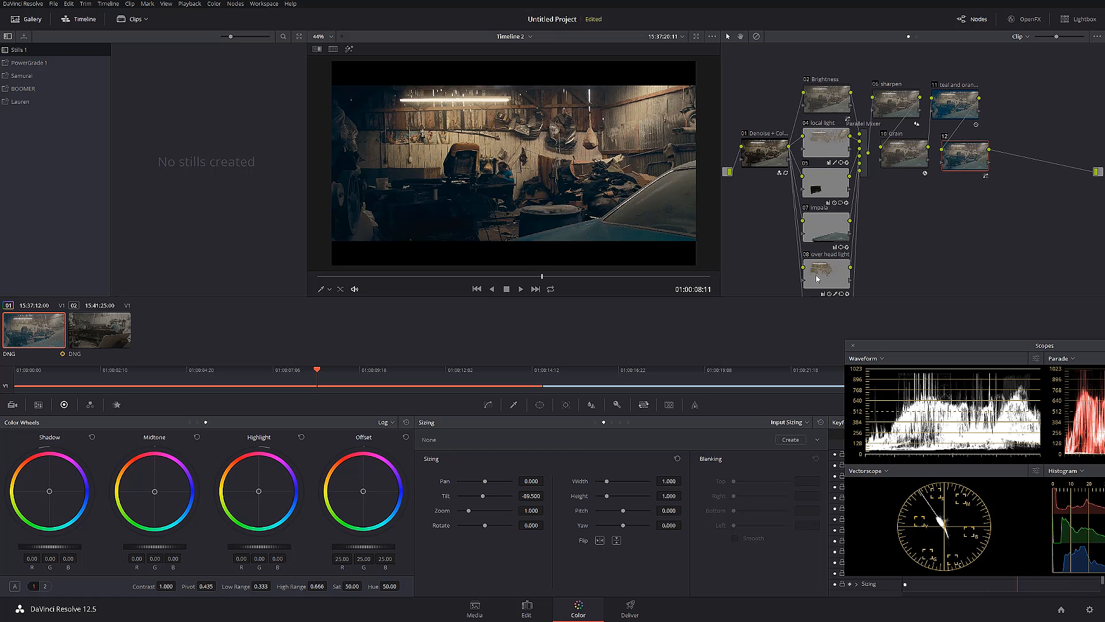
# Isolate the brightest areas in node 12 with a luminance-only qualifier, low at 66.0, soften its lower edge and highlight the selection
pyautogui.click(514, 406)
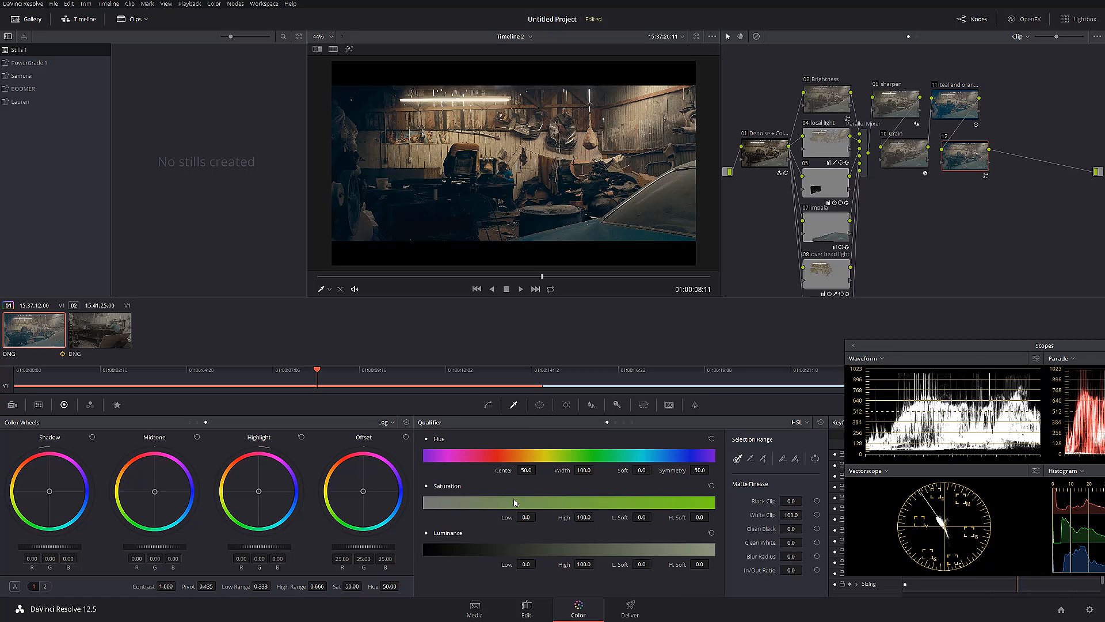
pyautogui.click(624, 422)
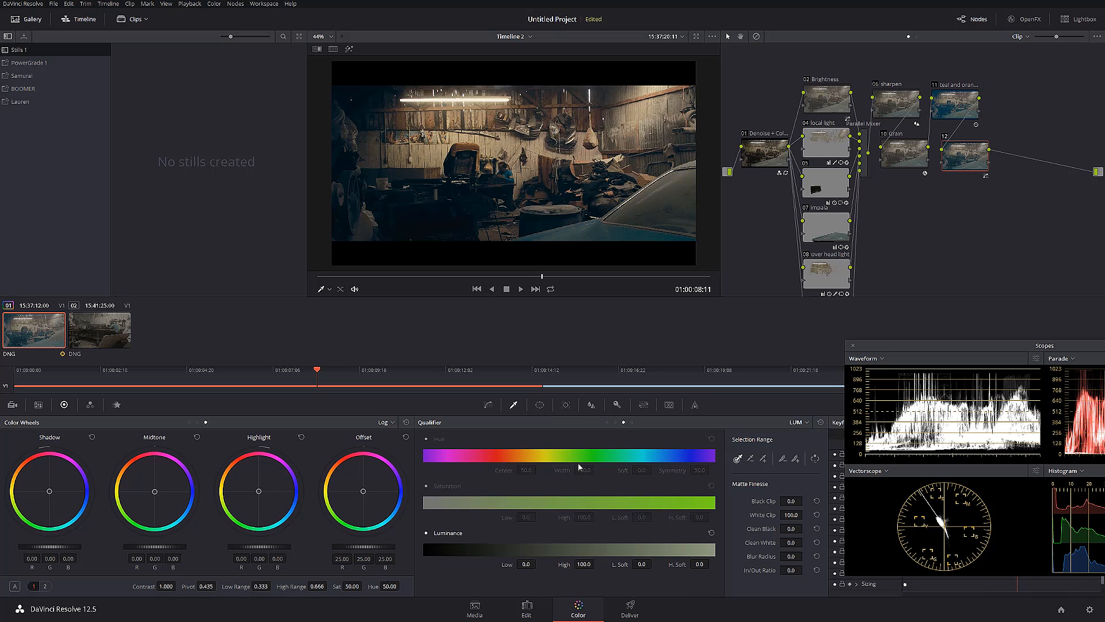
pyautogui.moveTo(526, 564)
pyautogui.mouseDown()
pyautogui.moveTo(588, 564)
pyautogui.moveTo(506, 564)
pyautogui.moveTo(538, 564)
pyautogui.mouseUp()
pyautogui.click(349, 49)
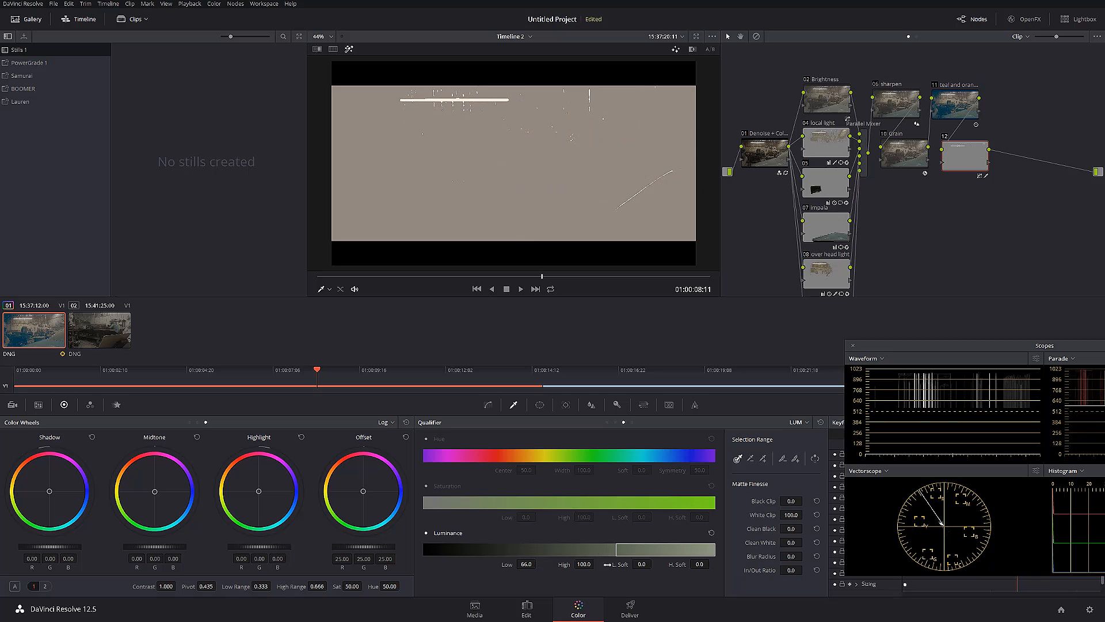
pyautogui.moveTo(642, 564); pyautogui.dragTo(644, 565)
# Apply a Mist effect with radius 0.76 to node 12's selected highlights
pyautogui.click(591, 406)
pyautogui.moveTo(479, 496)
pyautogui.mouseDown()
pyautogui.moveTo(475, 465)
pyautogui.moveTo(478, 493)
pyautogui.mouseUp()
pyautogui.click(521, 437)
pyautogui.click(798, 422)
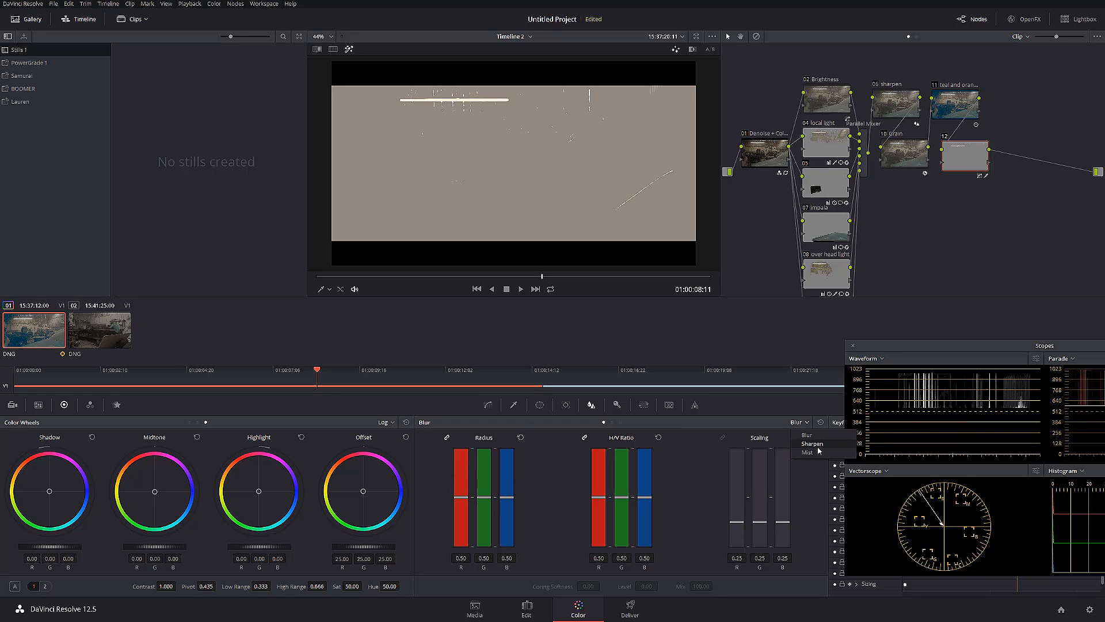
pyautogui.click(806, 456)
pyautogui.moveTo(481, 497); pyautogui.dragTo(482, 471)
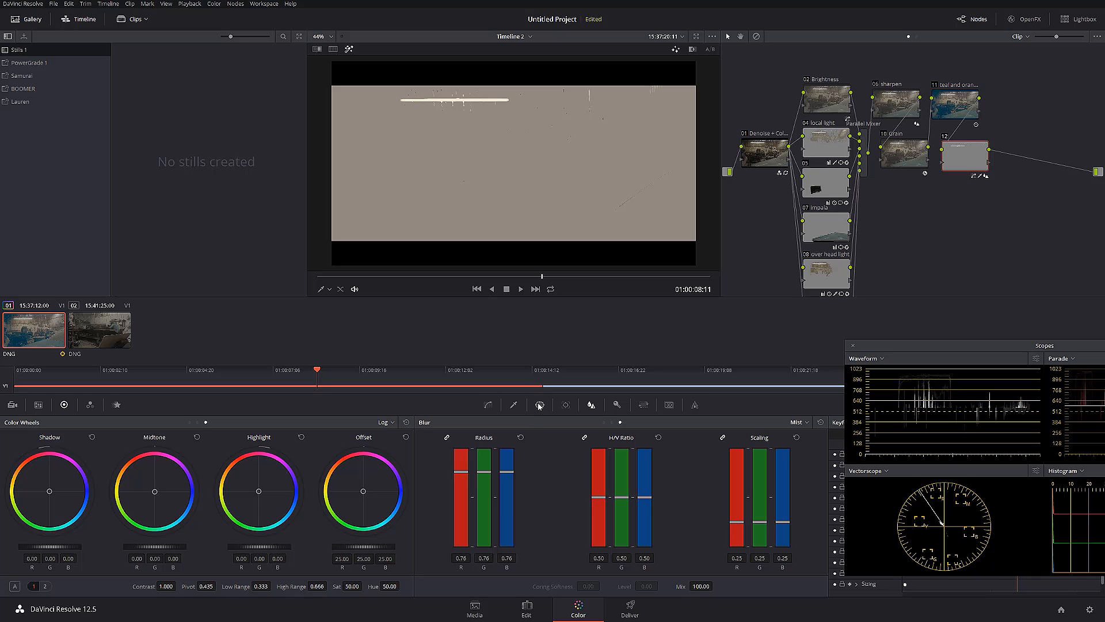
# Reset the log midtone change and raise the selected highlights' gamma to 0.12 with the primaries wheels
pyautogui.moveTo(156, 547); pyautogui.dragTo(183, 546)
pyautogui.click(197, 437)
pyautogui.click(385, 422)
pyautogui.click(406, 436)
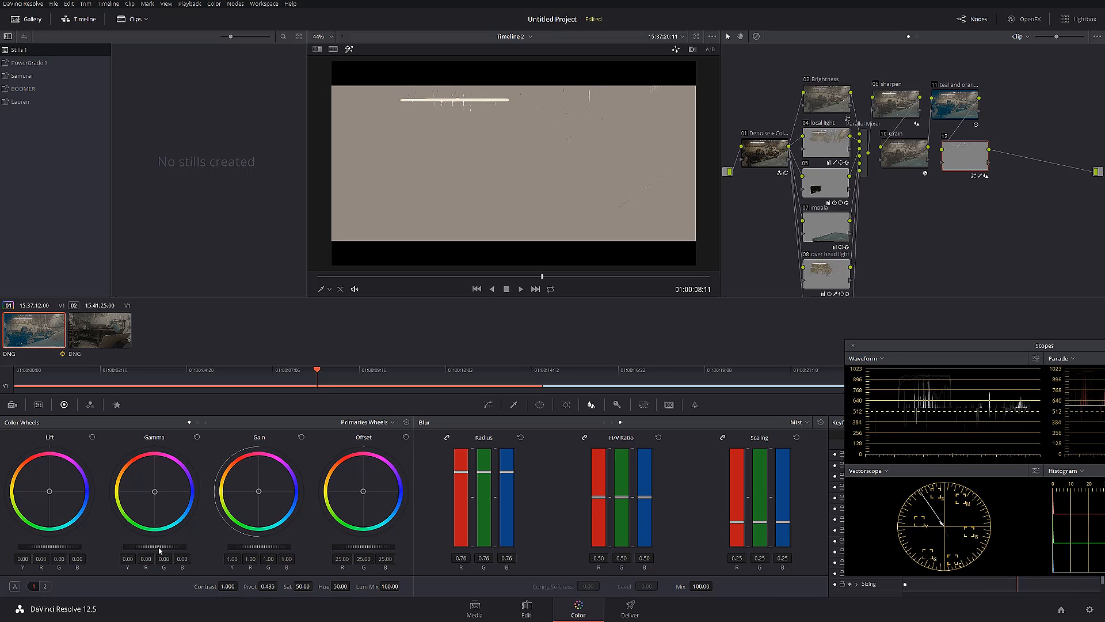
pyautogui.moveTo(154, 547); pyautogui.dragTo(162, 547)
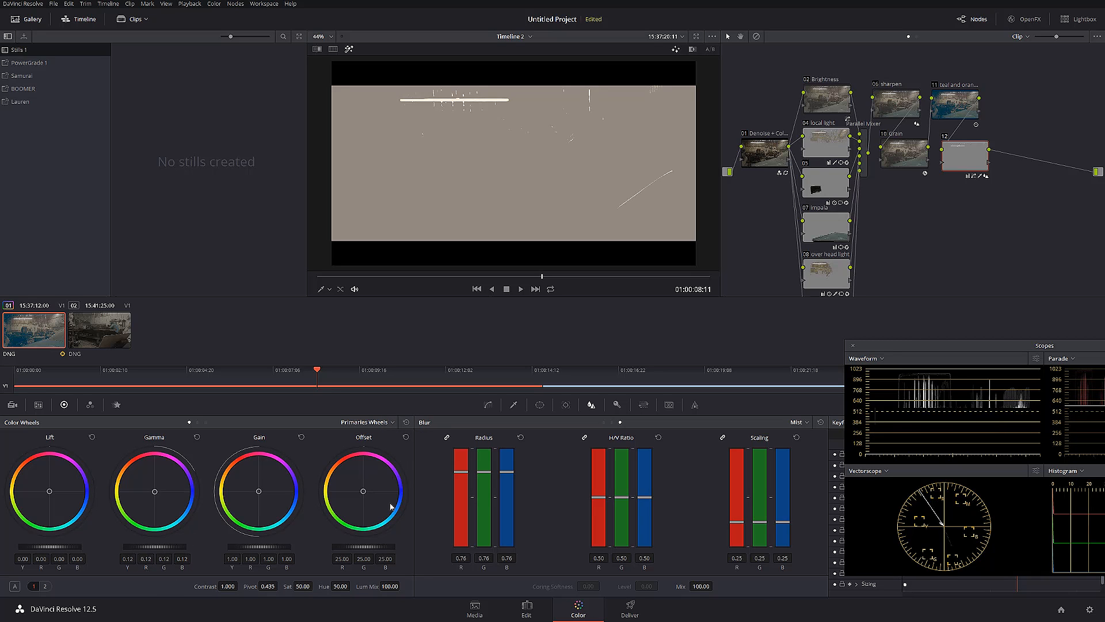
# Add a serial node after node 12 and compare the ceiling light's glow with node 12 off and on
pyautogui.hotkey('alt', 's')
pyautogui.scroll(2, 498, 128)
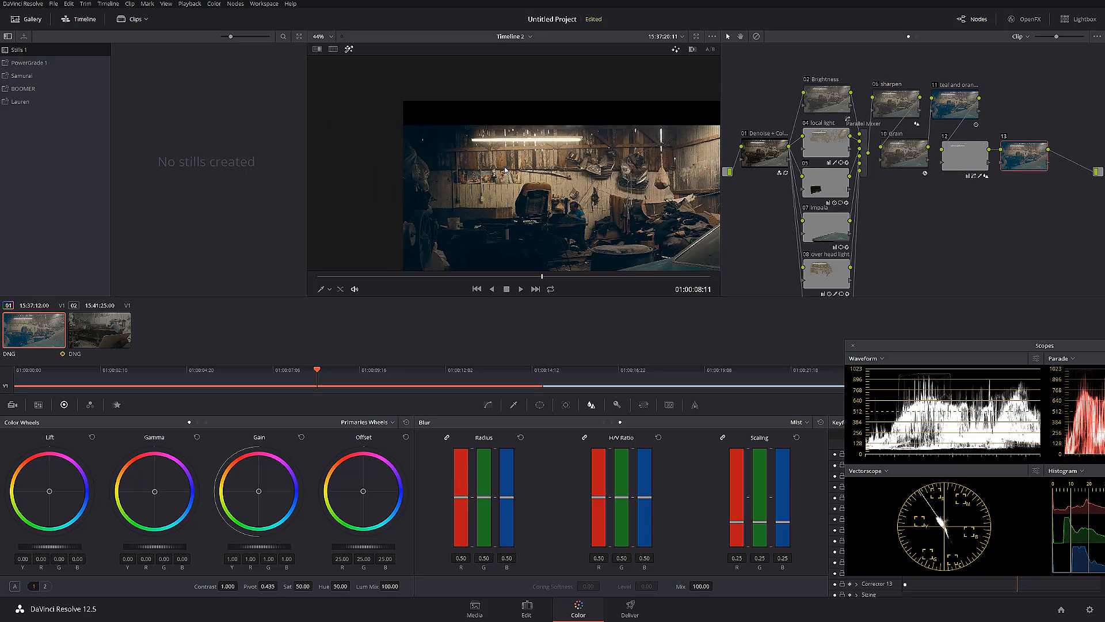
pyautogui.scroll(5, 498, 128)
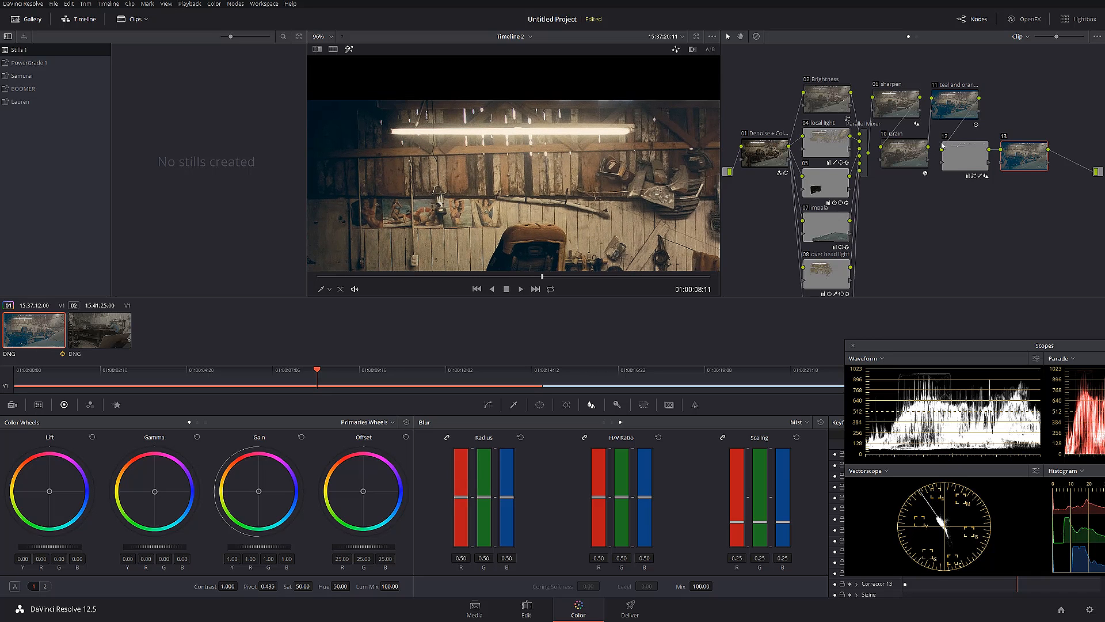
pyautogui.click(947, 136)
pyautogui.click(947, 136)
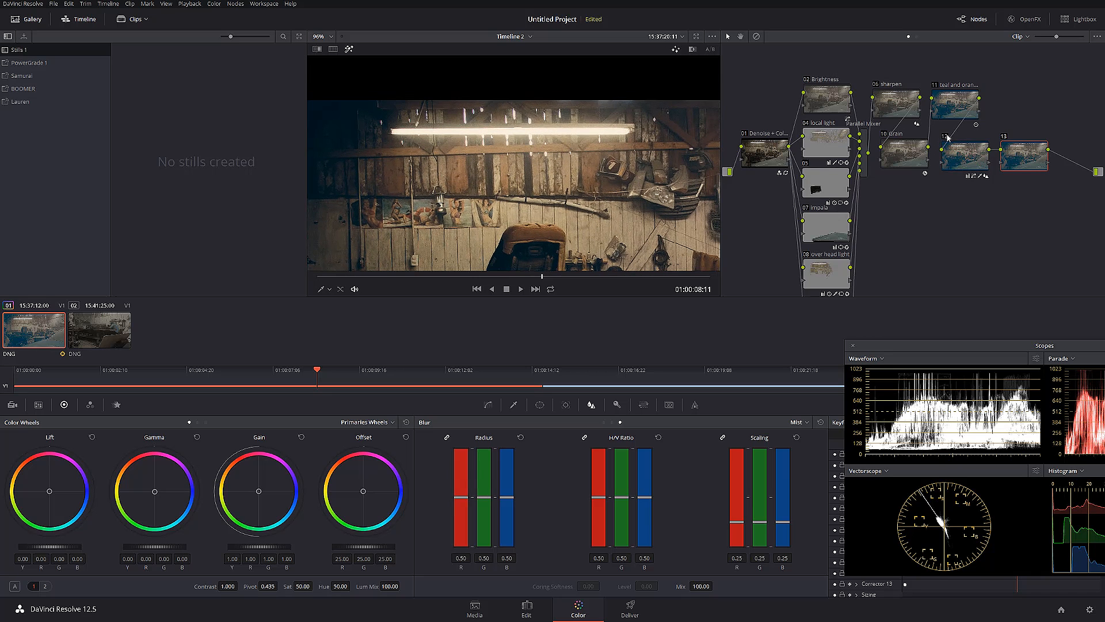
pyautogui.click(947, 137)
pyautogui.click(947, 137)
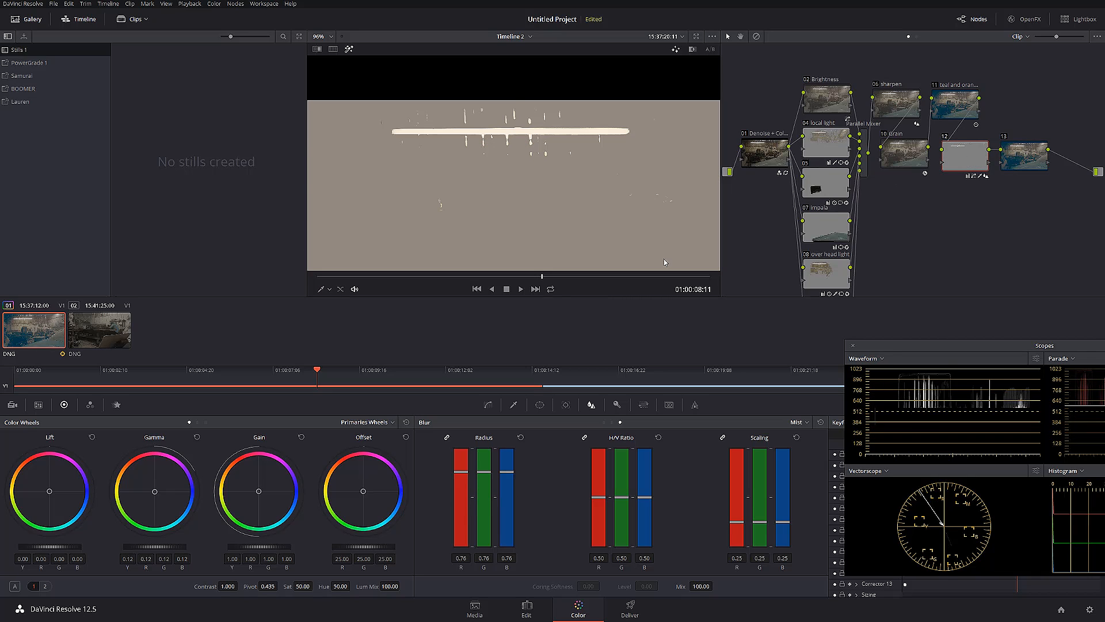
# Raise node 12's gamma to 0.27 and compare the ceiling light's glow with the node off and on
pyautogui.moveTo(155, 546); pyautogui.dragTo(531, 492)
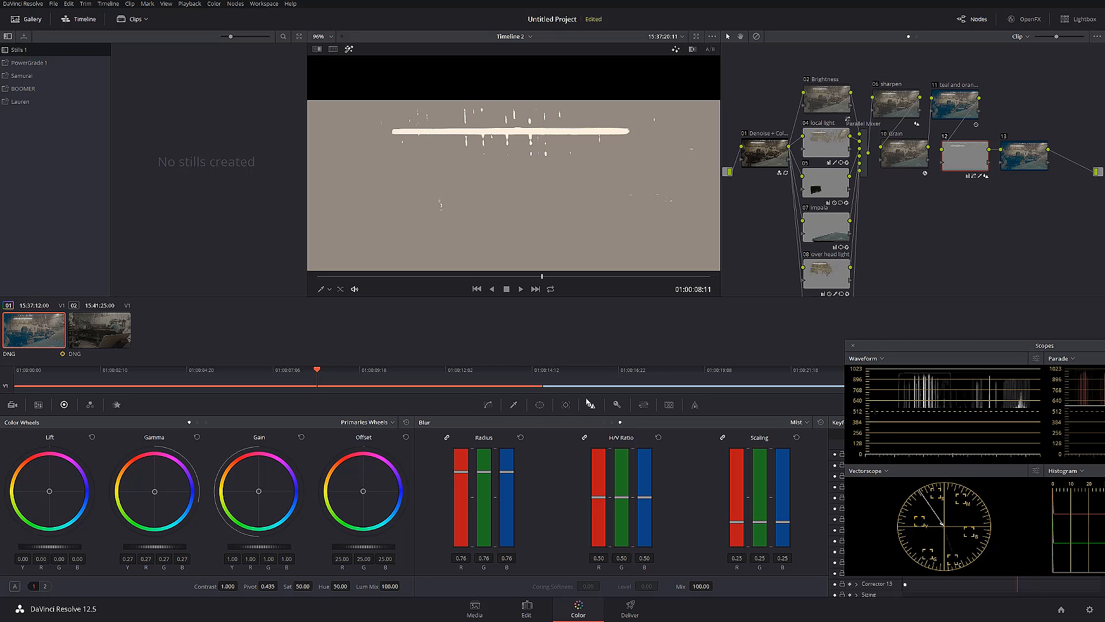
pyautogui.click(1025, 155)
pyautogui.click(1004, 137)
pyautogui.click(1005, 137)
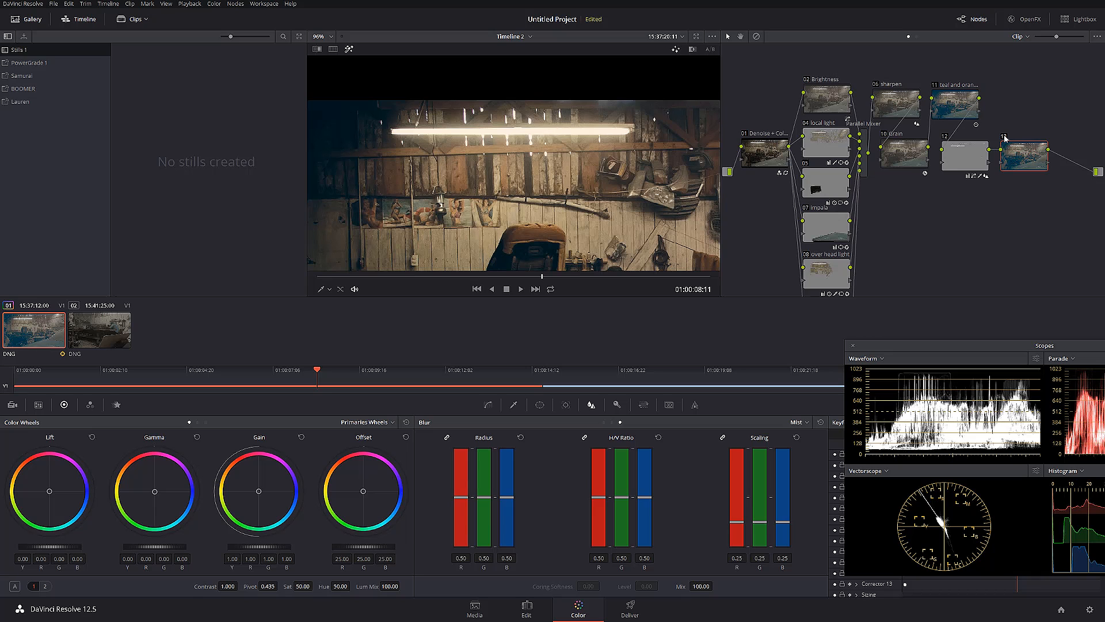
pyautogui.click(945, 138)
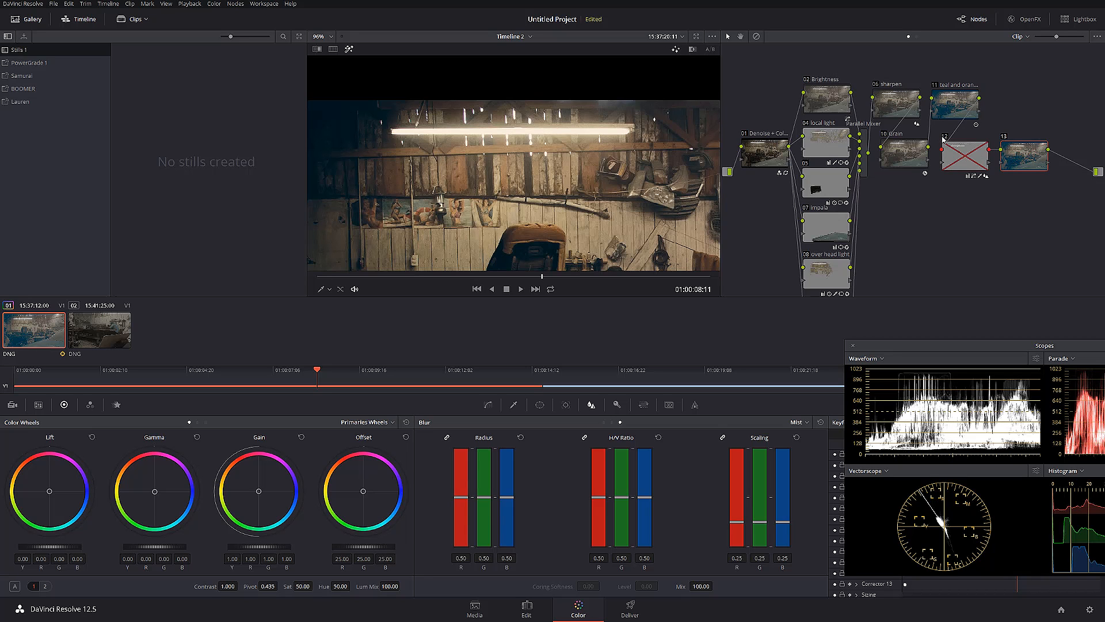
pyautogui.click(944, 138)
pyautogui.click(944, 139)
pyautogui.click(944, 138)
# Fit the whole frame in the viewer and delete the teal and orange look node
pyautogui.scroll(-3, 592, 218)
pyautogui.moveTo(584, 217); pyautogui.dragTo(573, 184)
pyautogui.hotkey('shift', 'z')
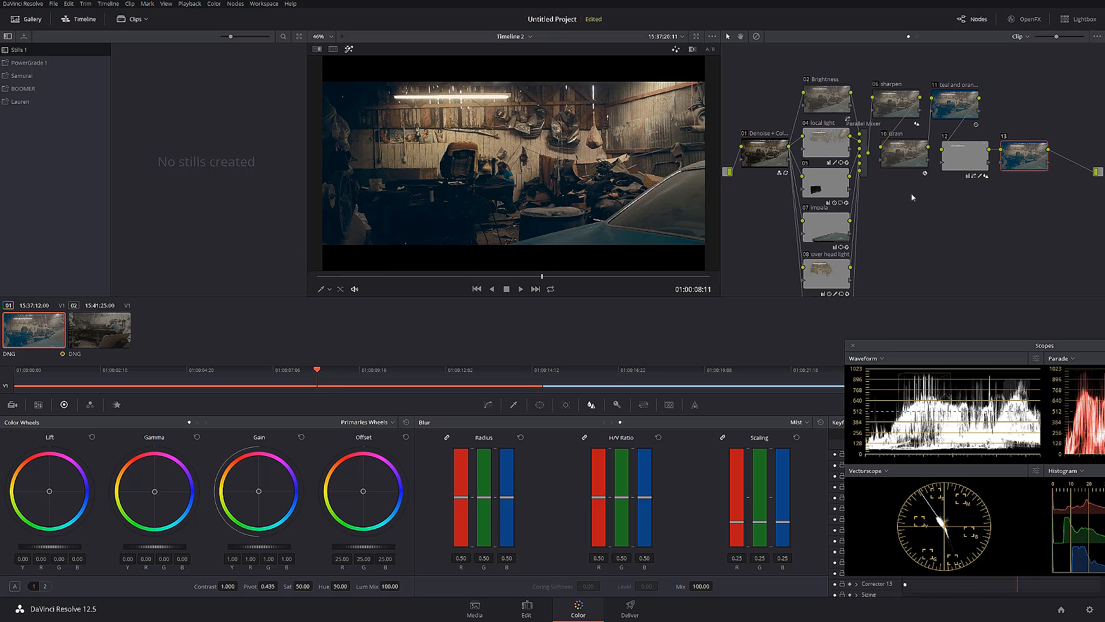
pyautogui.click(949, 104)
pyautogui.press('Delete')
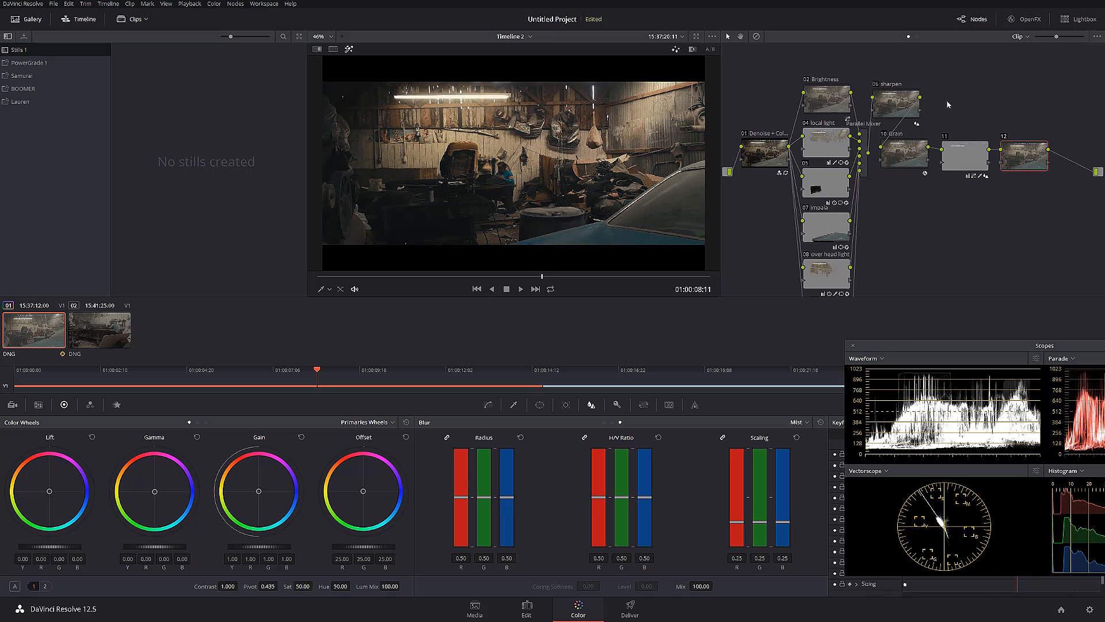